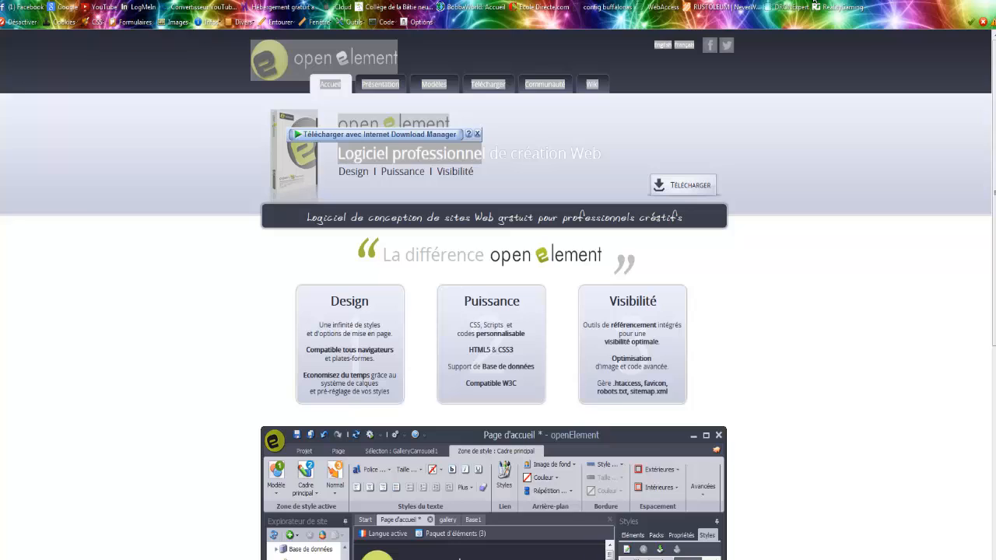
# Open YouTube in a new browser tab and display the list of videos on the account's own channel.
pyautogui.hotkey('ctrl', 't')
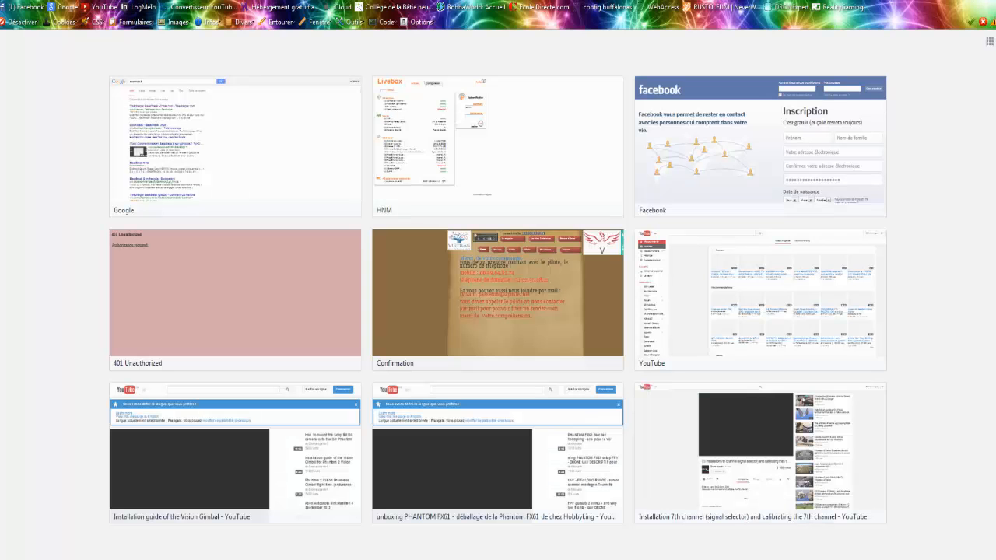
pyautogui.click(103, 7)
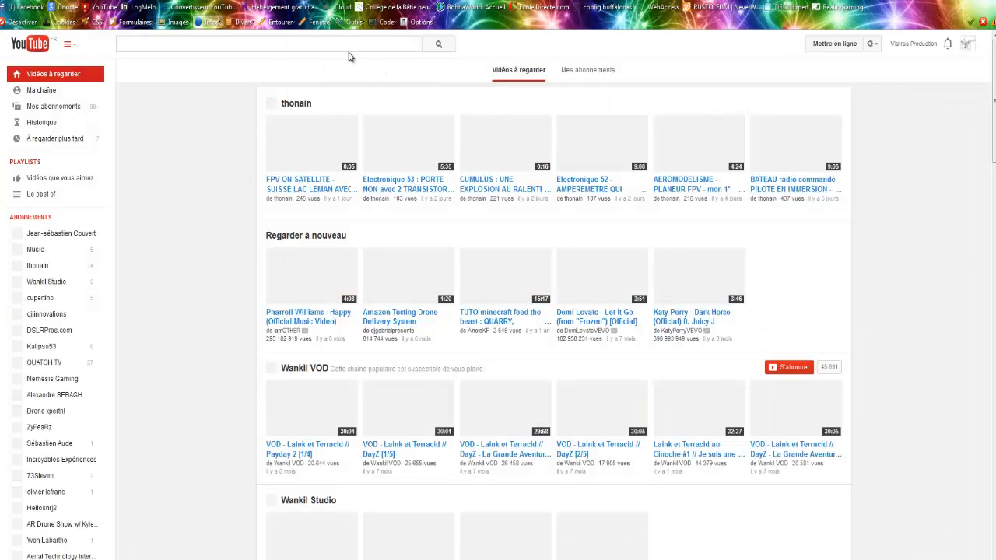
pyautogui.click(924, 45)
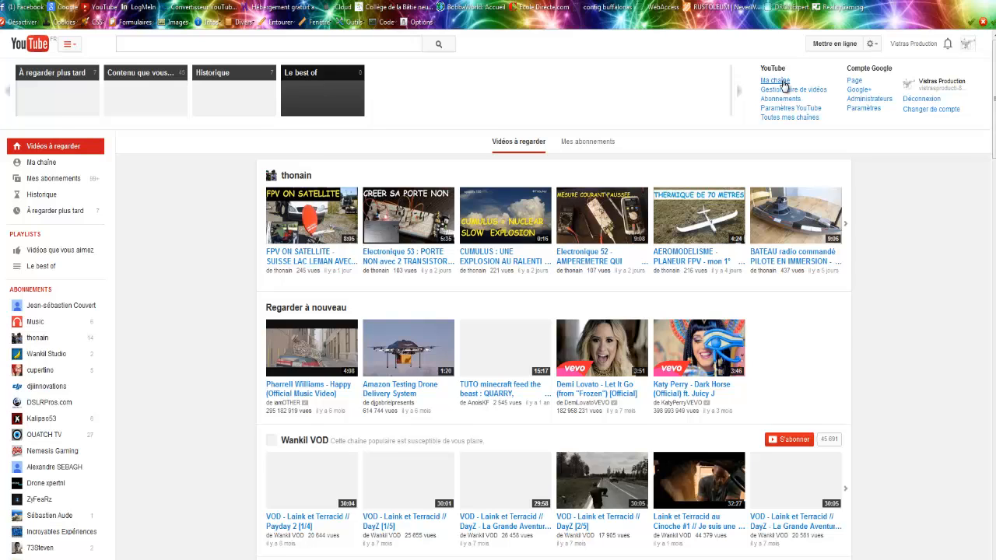
pyautogui.click(775, 80)
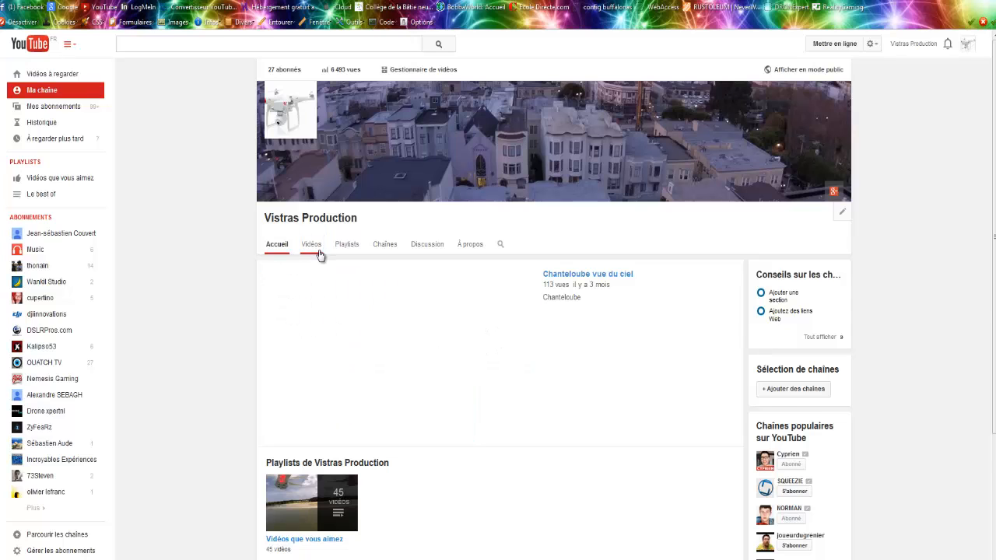
pyautogui.click(318, 253)
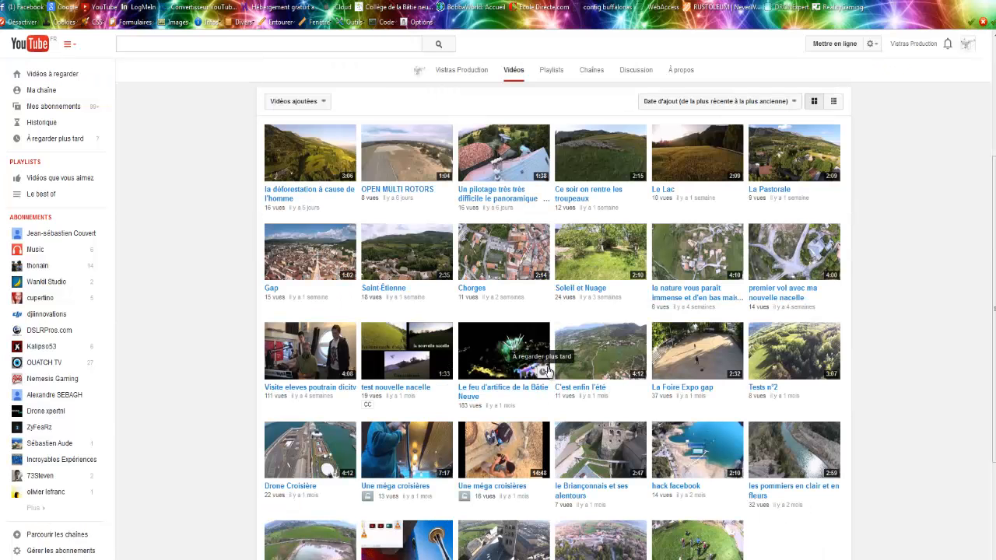
# Load more of the channel's uploads, open the video titled "Open Element" and pause its playback.
pyautogui.scroll(-3, 545, 374)
pyautogui.click(564, 448)
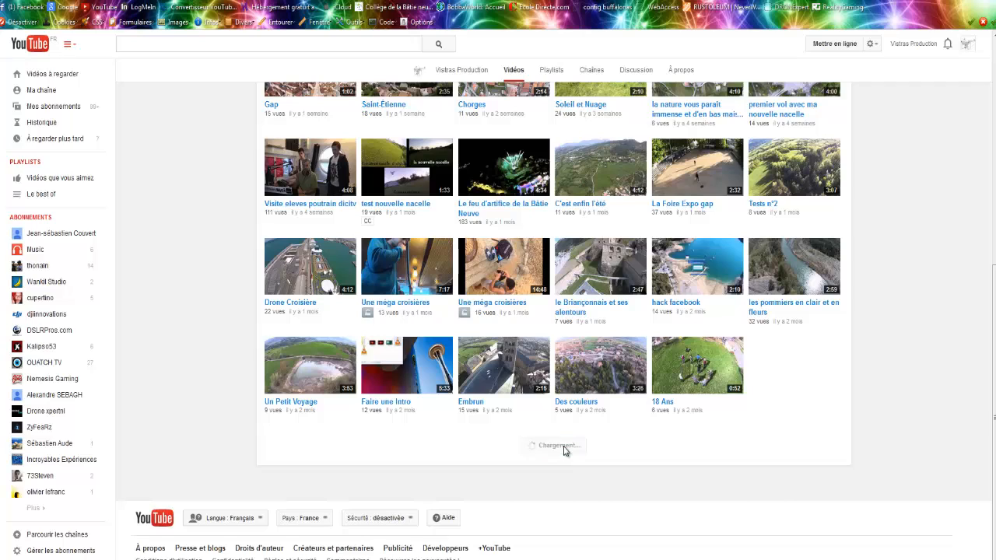
pyautogui.scroll(-2, 565, 450)
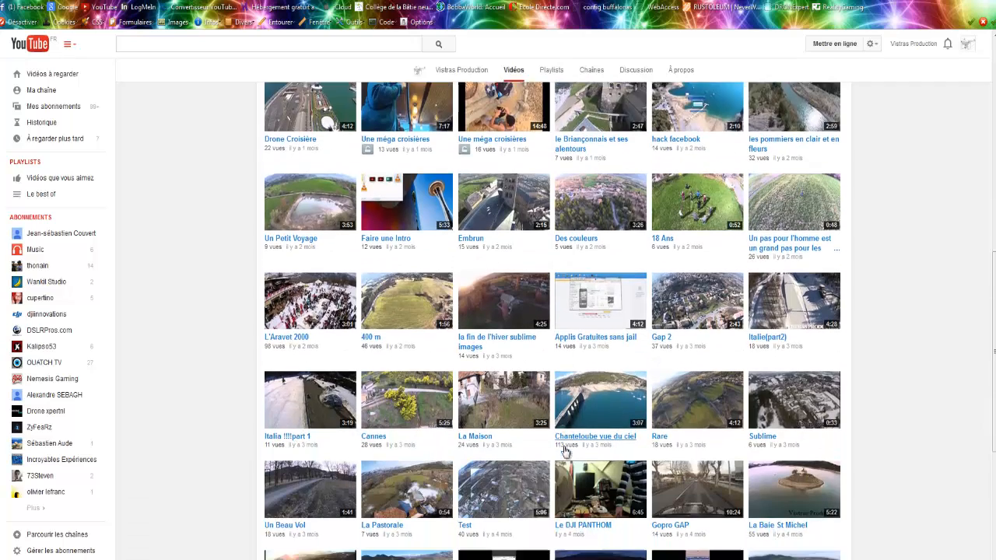
pyautogui.scroll(-4, 565, 450)
pyautogui.click(546, 457)
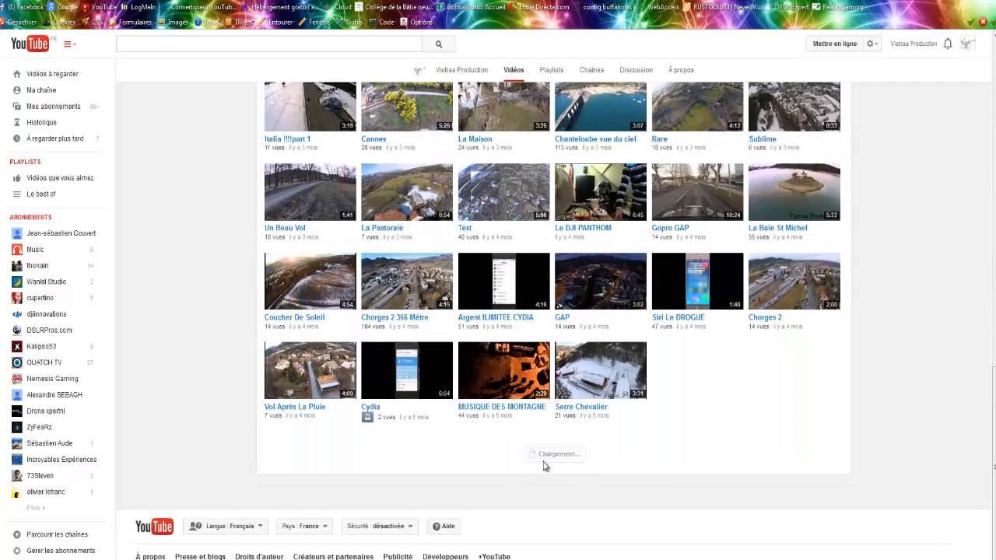
pyautogui.scroll(-3, 546, 460)
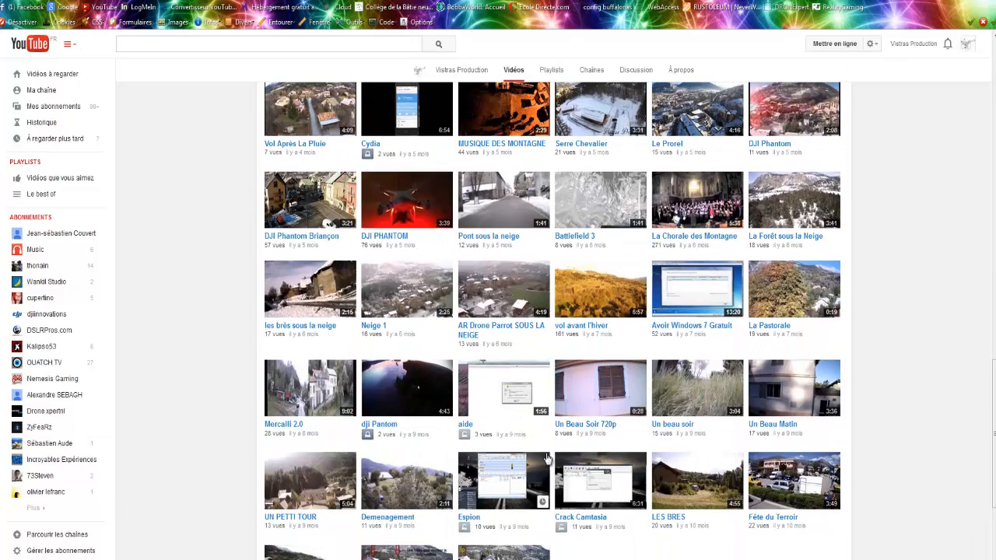
pyautogui.scroll(-3, 576, 445)
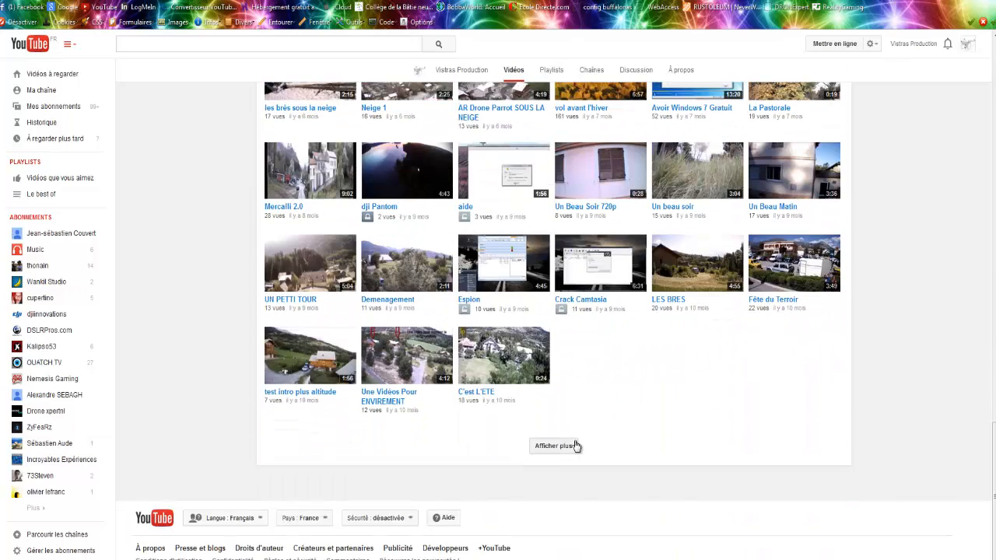
pyautogui.click(570, 451)
pyautogui.scroll(-4, 575, 450)
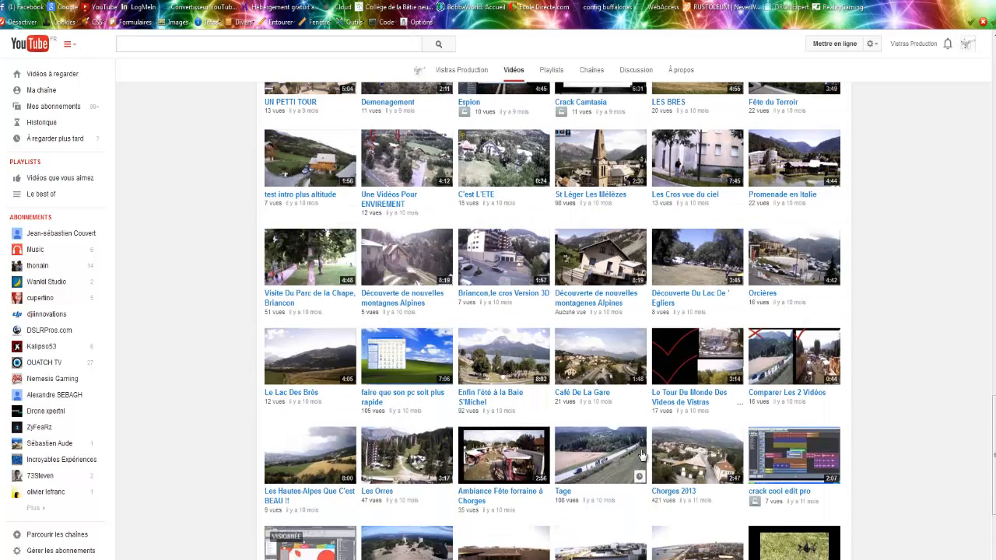
pyautogui.scroll(-3, 642, 455)
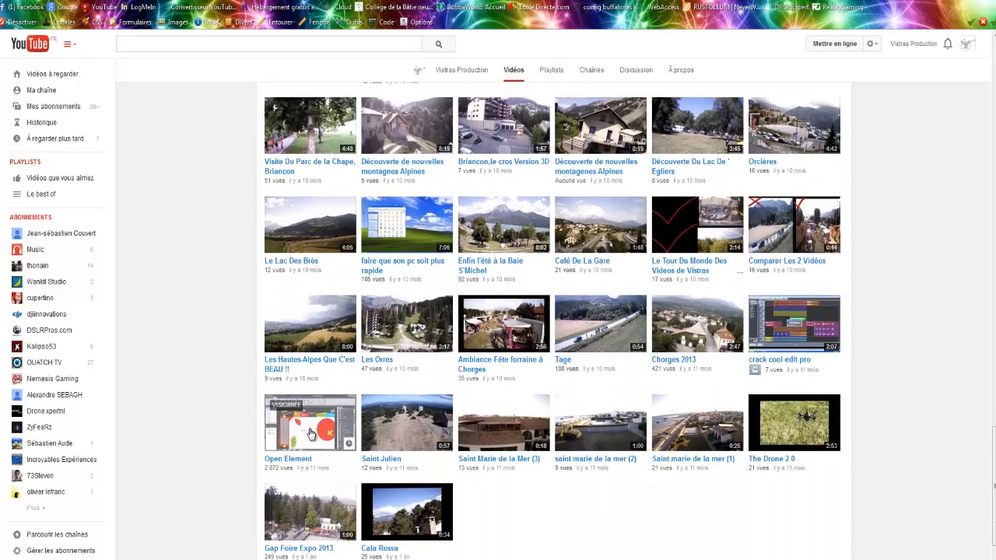
pyautogui.click(311, 433)
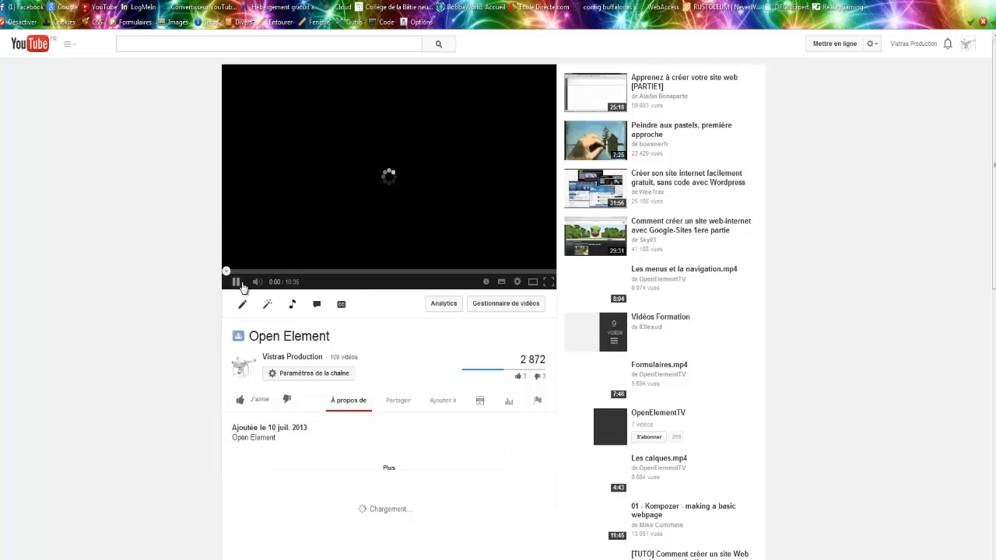
pyautogui.click(237, 282)
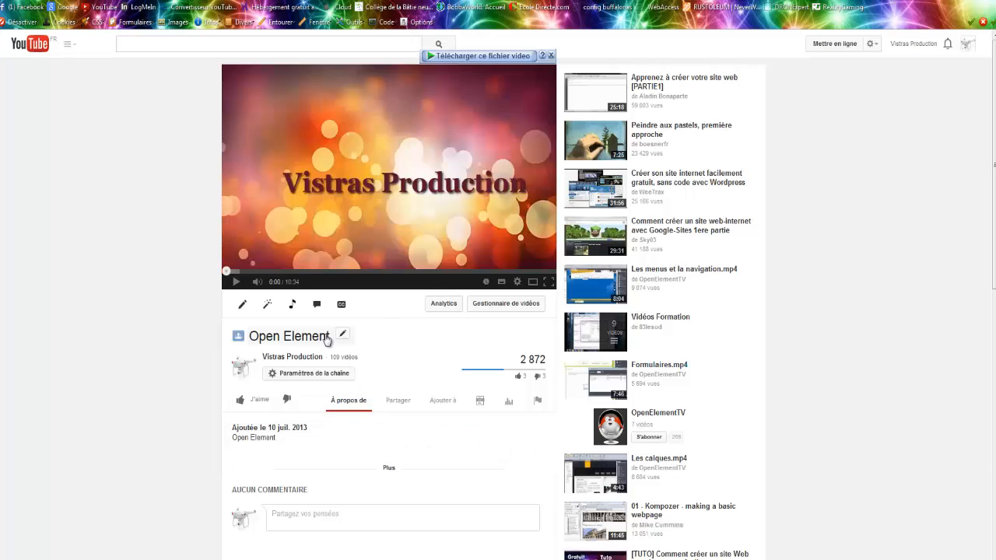
# Display the comments awaiting approval under the Open Element video and read them.
pyautogui.scroll(-2, 367, 498)
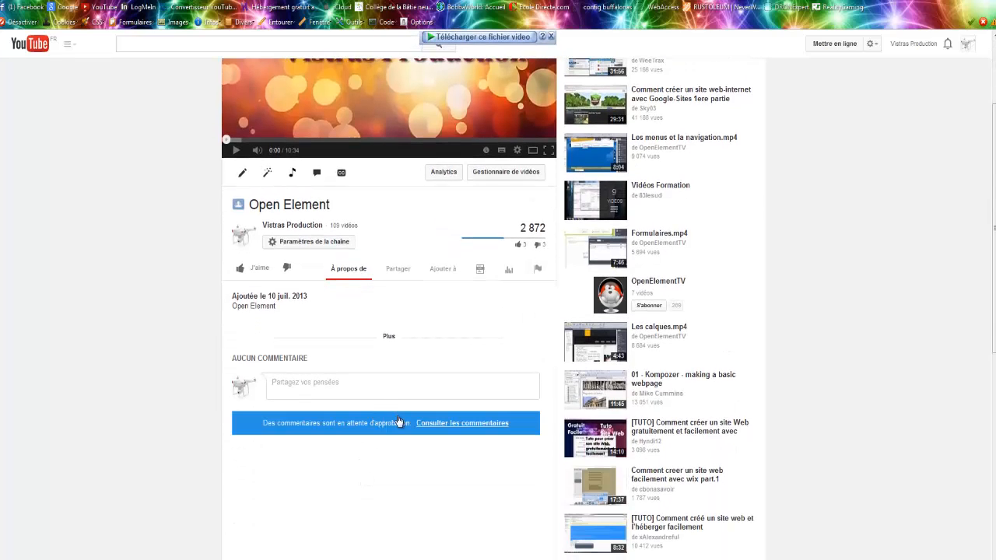
pyautogui.click(461, 429)
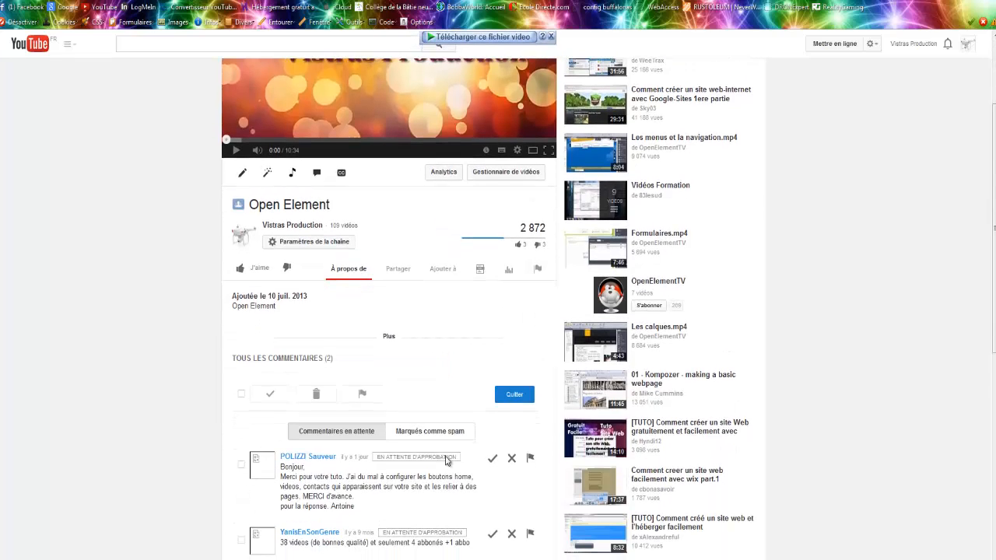
pyautogui.scroll(-1, 358, 428)
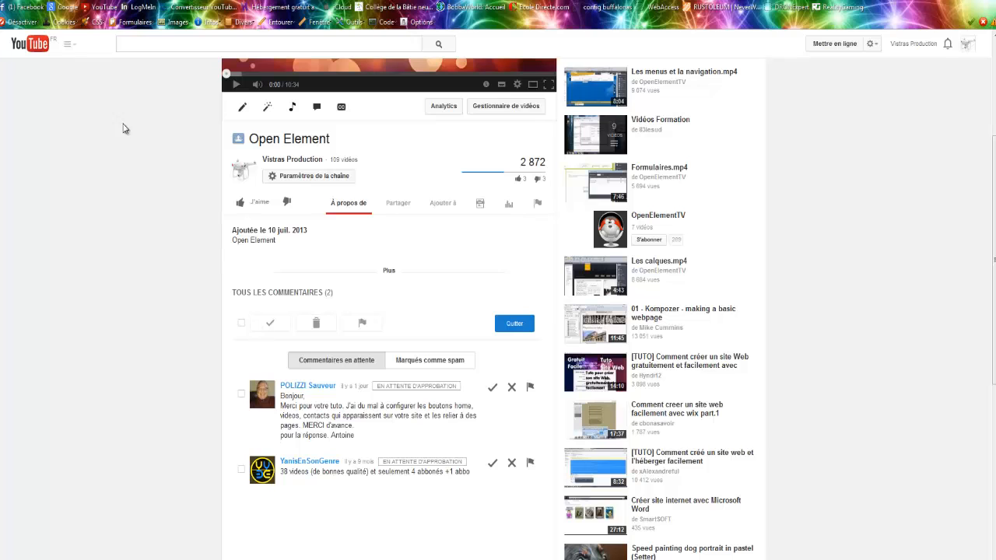
# Return to the openElement website and examine its home page, from the feature overview to the footer.
pyautogui.hotkey('ctrl', 'Tab')
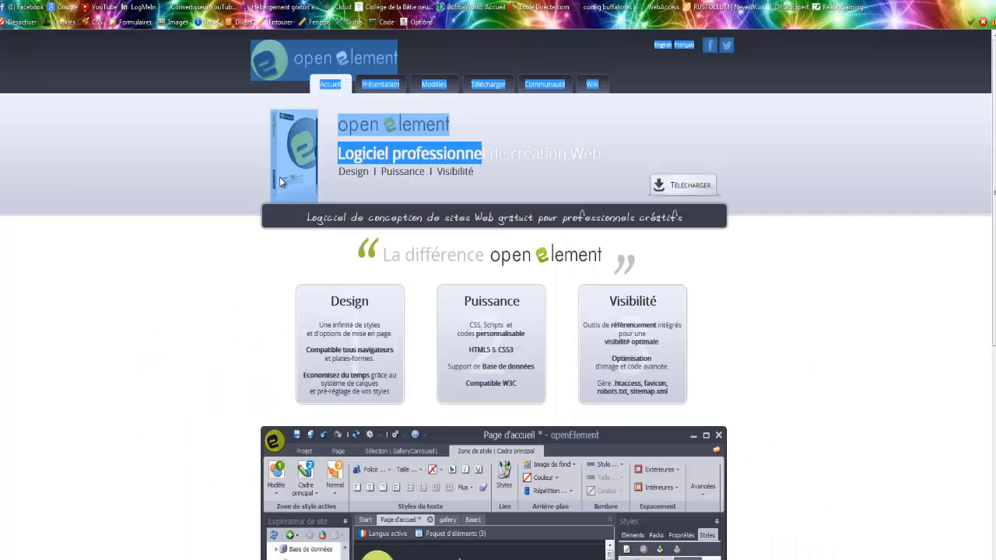
pyautogui.click(167, 413)
pyautogui.scroll(-1, 184, 329)
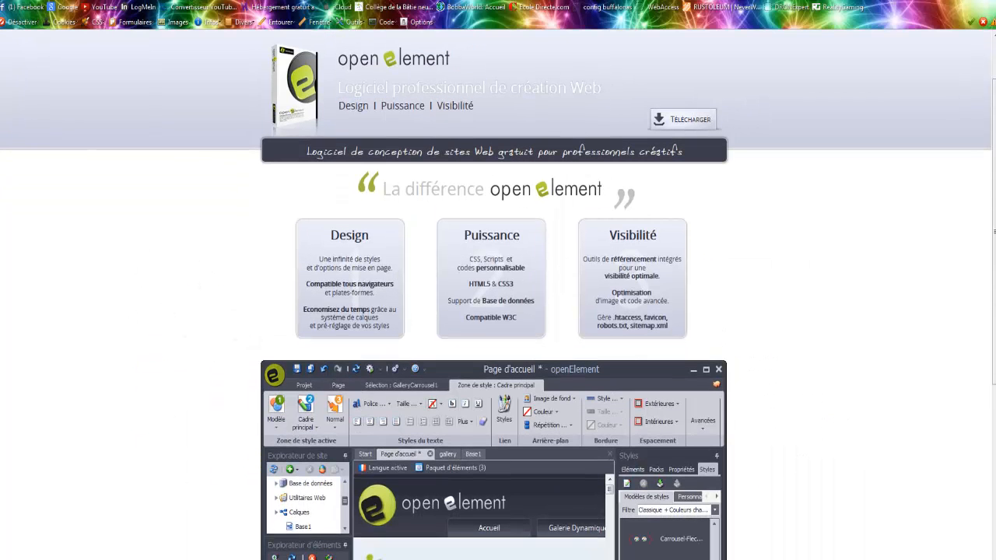
pyautogui.scroll(-4, 135, 309)
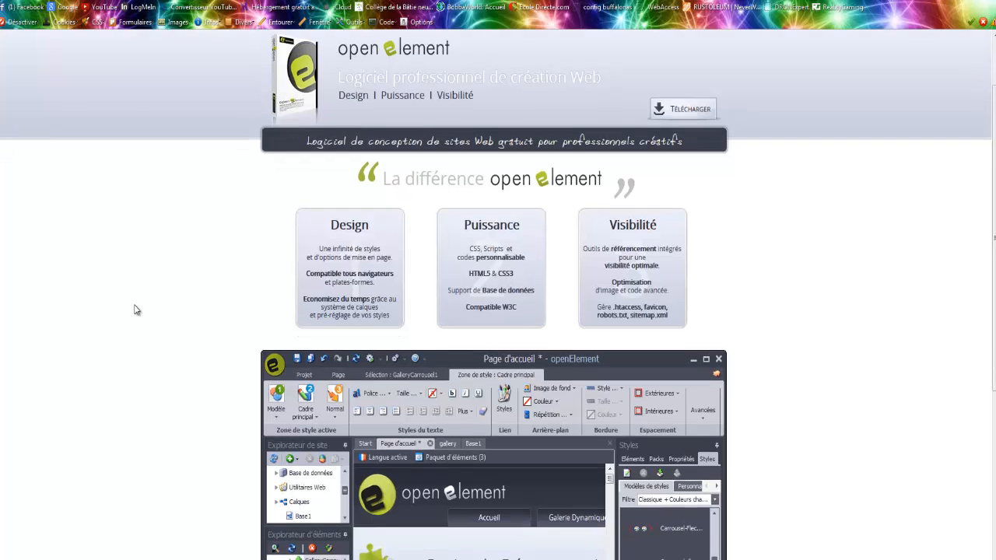
pyautogui.scroll(-1, 620, 473)
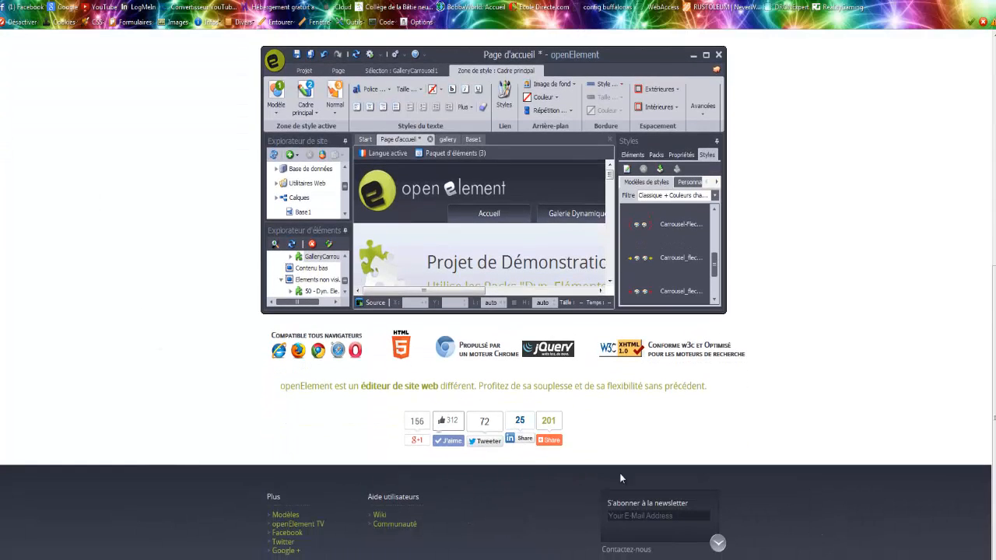
pyautogui.scroll(3, 635, 482)
pyautogui.scroll(-1, 651, 492)
pyautogui.scroll(-1, 651, 492)
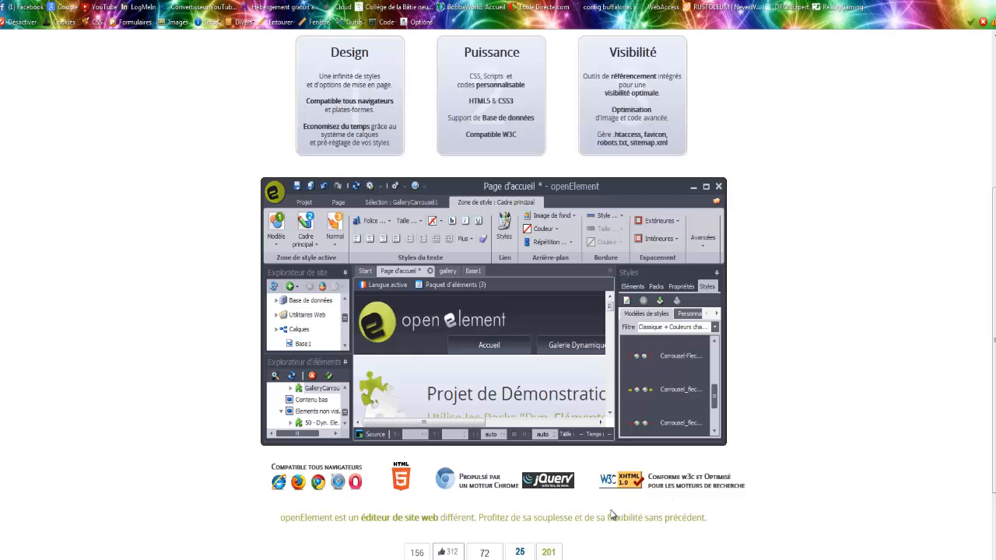
pyautogui.scroll(4, 766, 498)
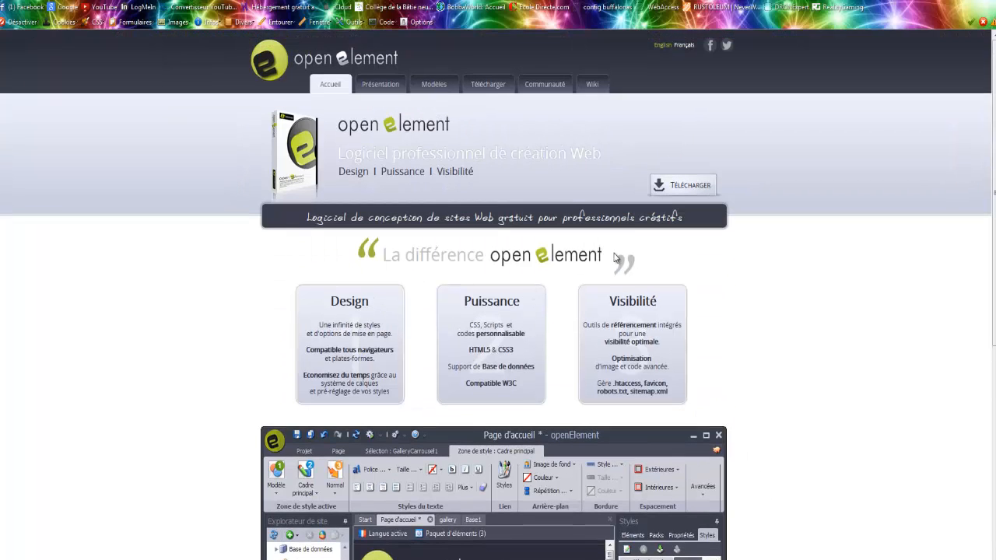
pyautogui.moveTo(614, 255); pyautogui.dragTo(465, 255)
pyautogui.click(706, 261)
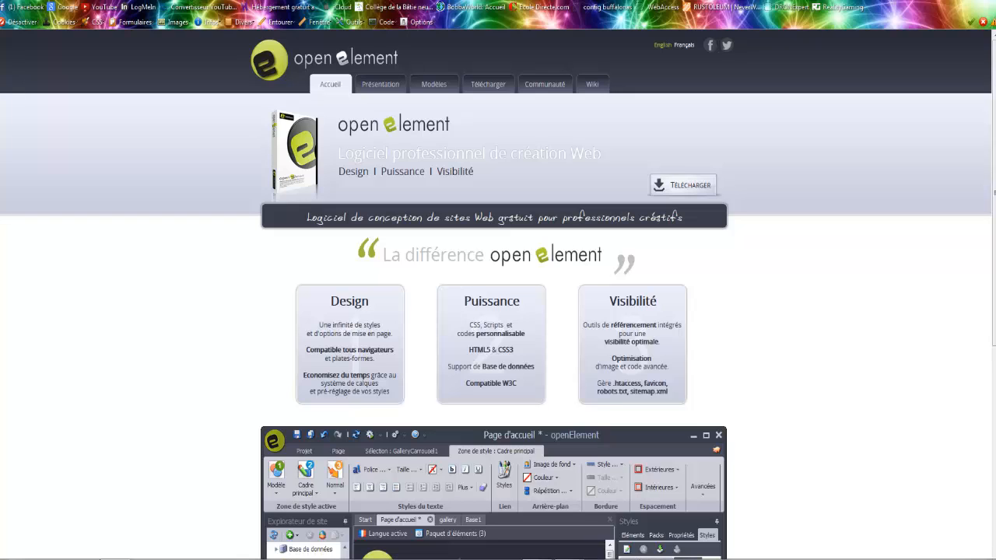
# Switch to the openElement program, start a new project and open the gallery for choosing another template.
pyautogui.click(536, 559)
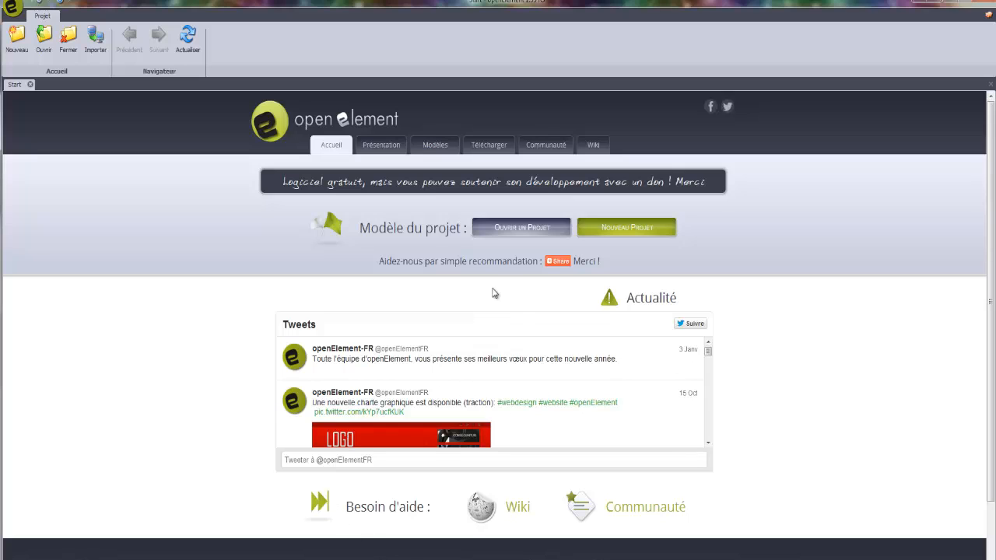
pyautogui.click(656, 229)
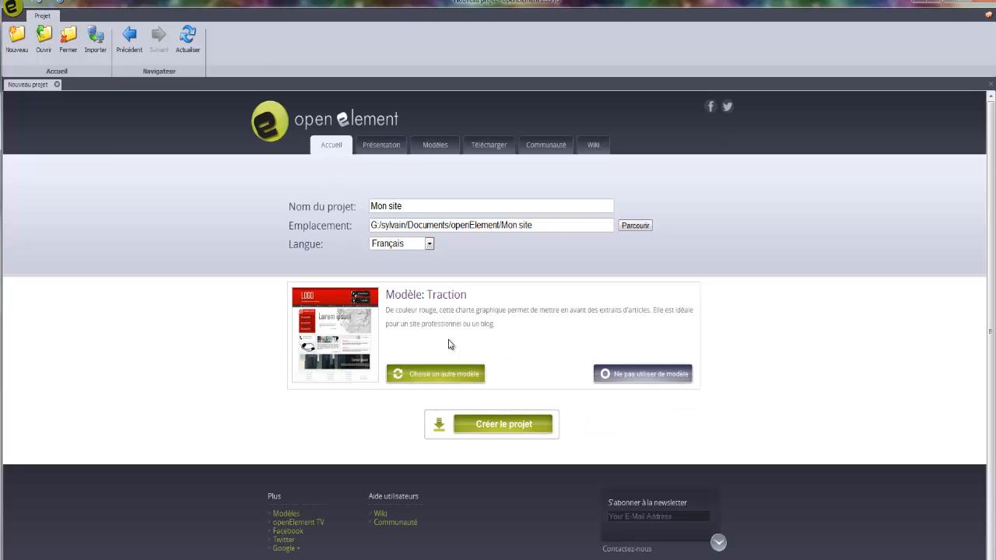
pyautogui.click(465, 380)
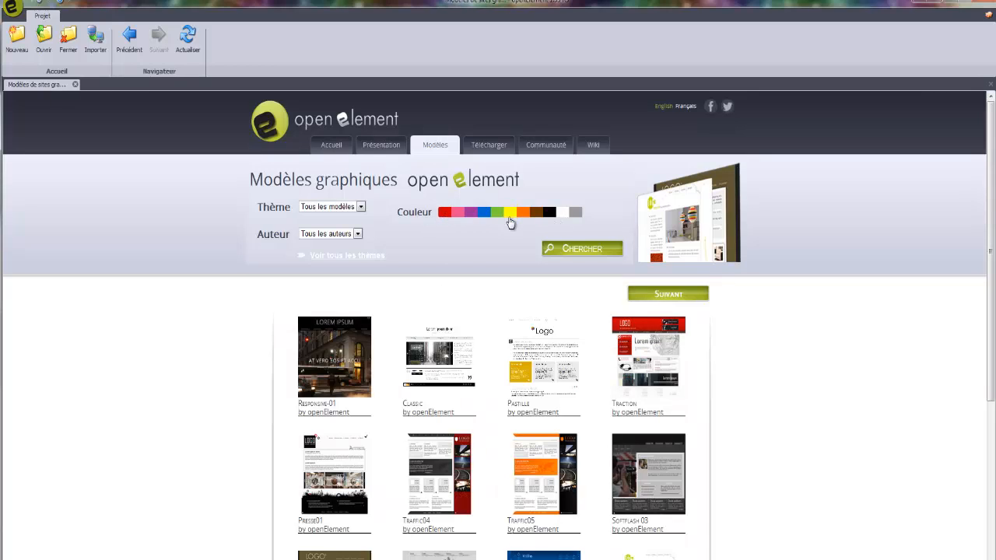
# Examine the available theme and author filters and look through the first page of graphic templates.
pyautogui.click(340, 210)
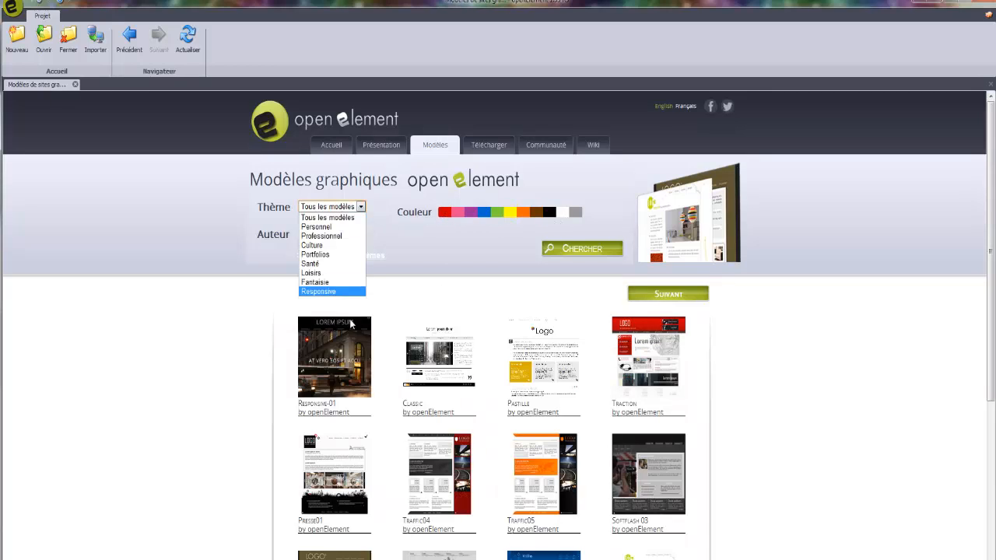
pyautogui.click(297, 232)
pyautogui.click(302, 233)
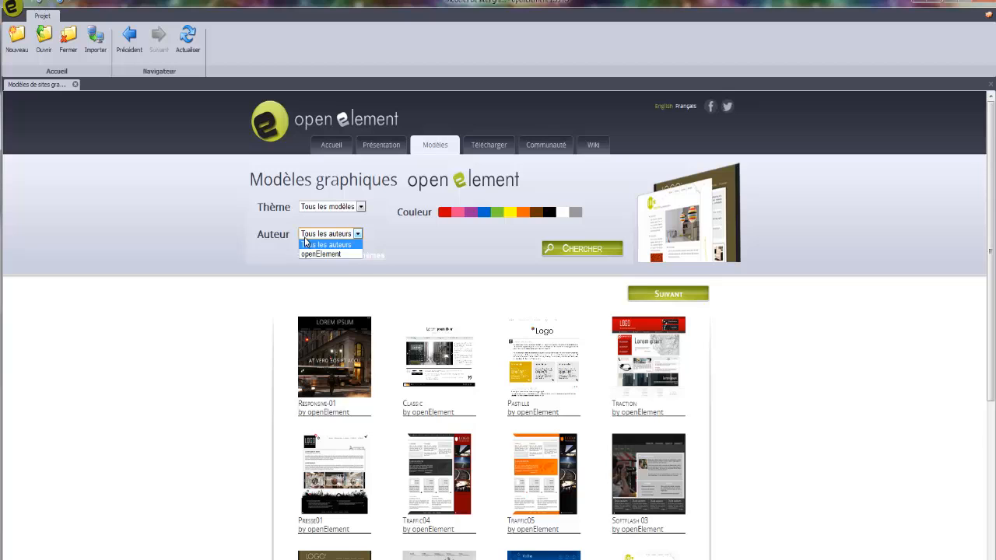
pyautogui.click(306, 241)
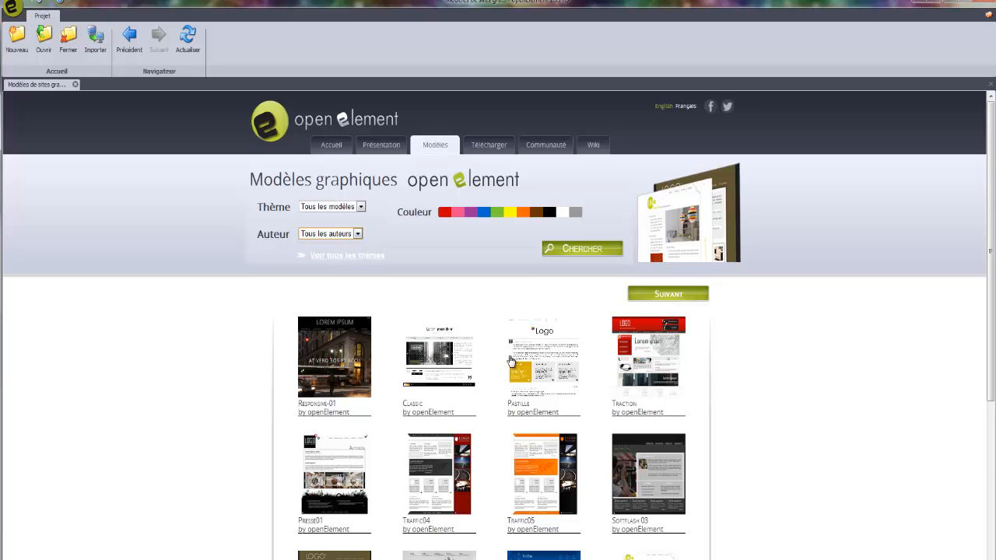
pyautogui.scroll(-3, 529, 420)
pyautogui.scroll(-4, 665, 440)
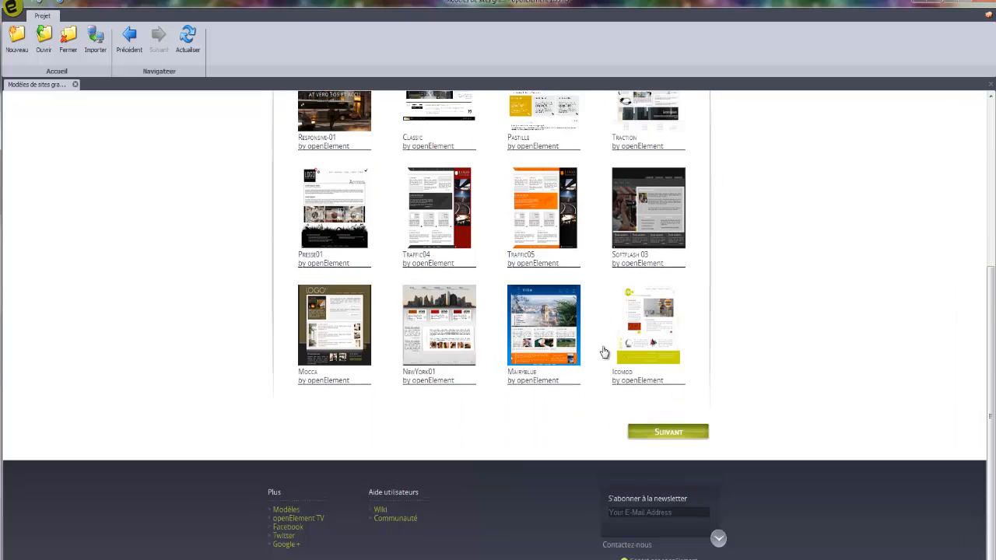
pyautogui.scroll(7, 579, 307)
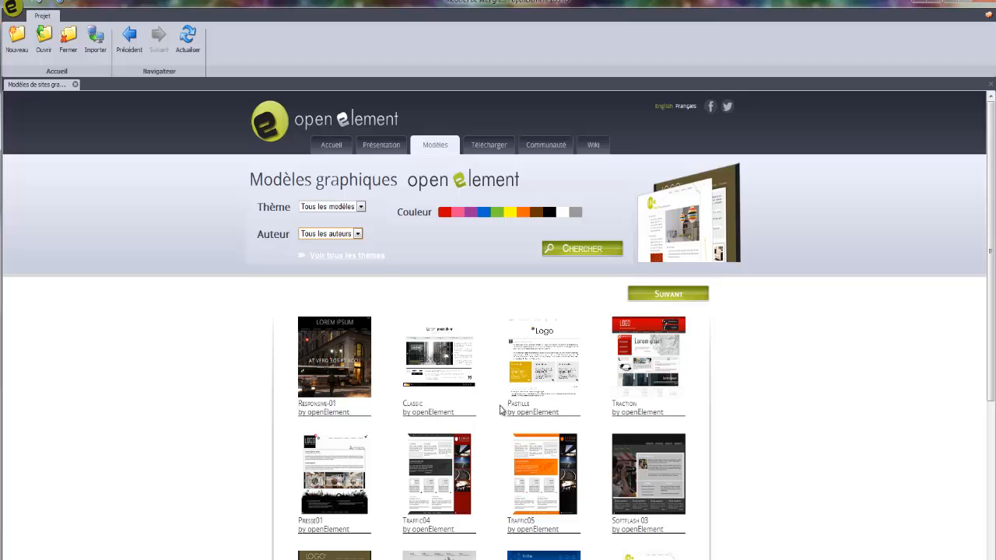
pyautogui.scroll(-5, 434, 450)
pyautogui.scroll(5, 429, 460)
# Search the templates with the theme Professionnel and the colour blue.
pyautogui.click(360, 210)
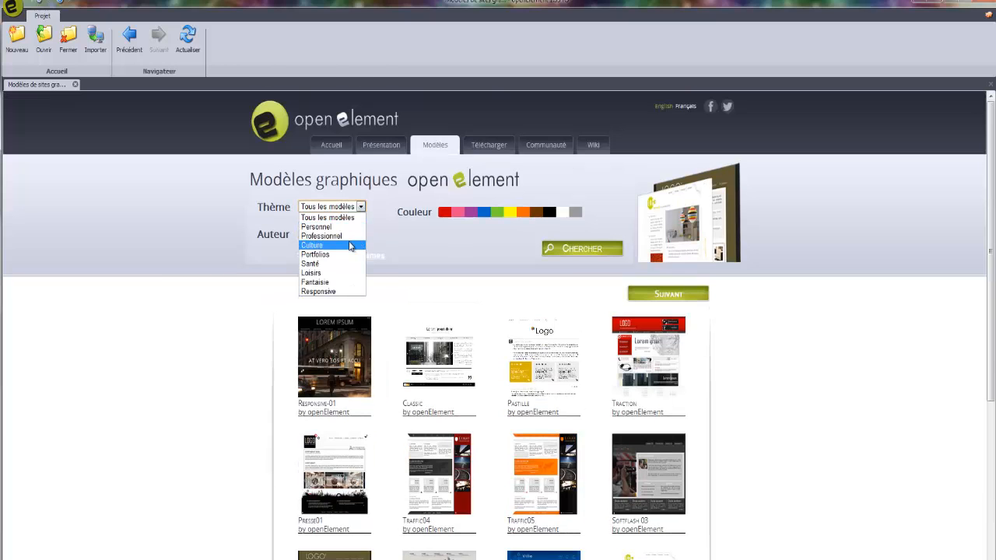
pyautogui.click(350, 235)
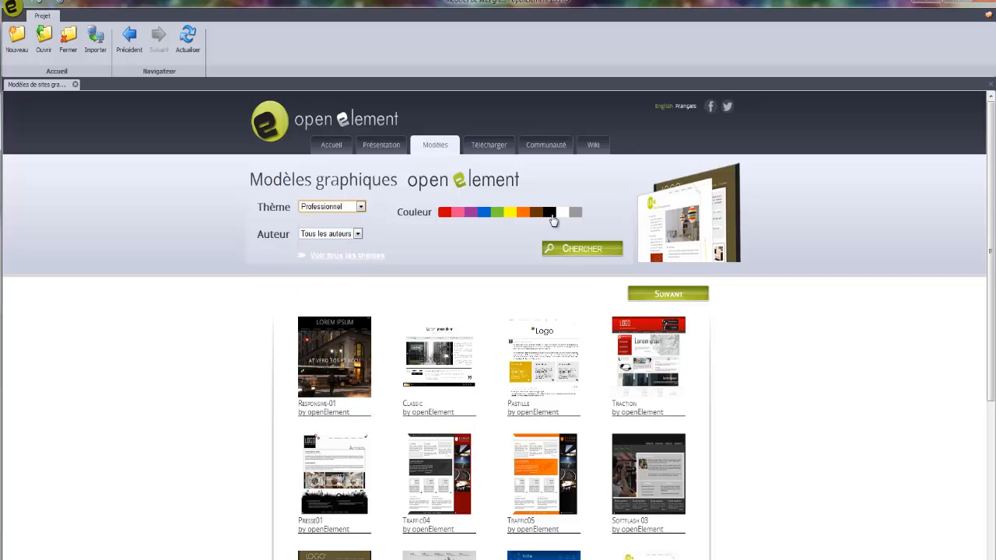
pyautogui.click(484, 212)
pyautogui.click(570, 252)
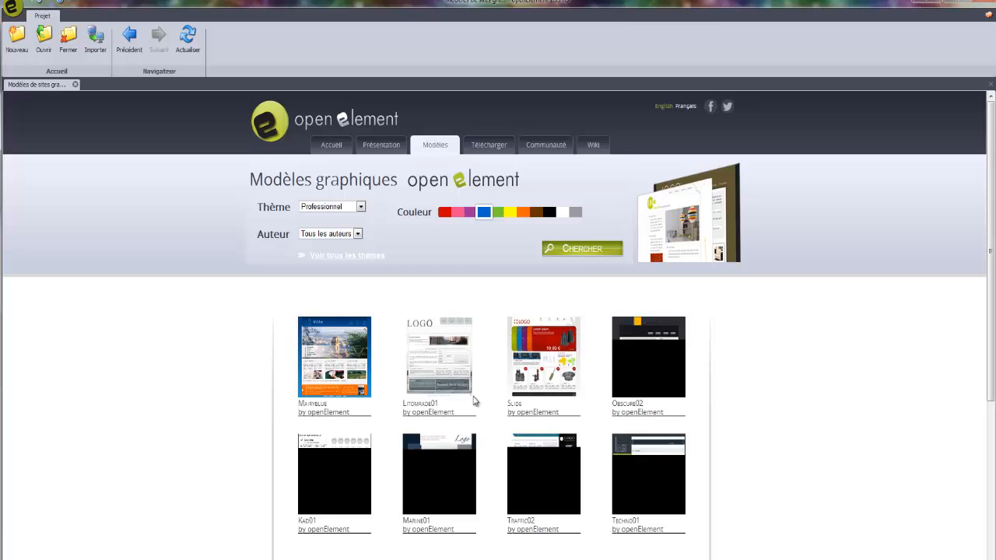
# Choose the Obscure02 template and create the project Mon site with it, agreeing to create its folder.
pyautogui.scroll(-1, 393, 464)
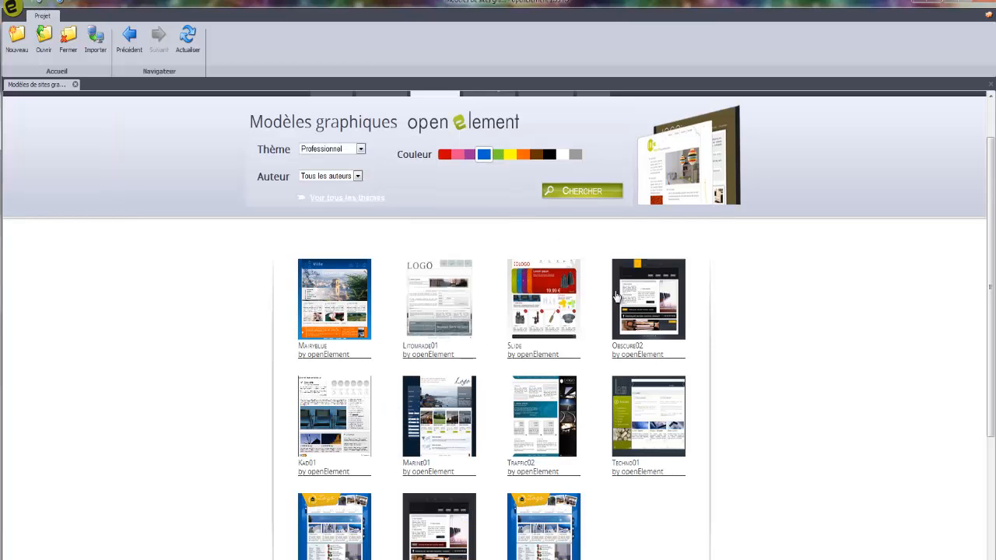
pyautogui.click(562, 507)
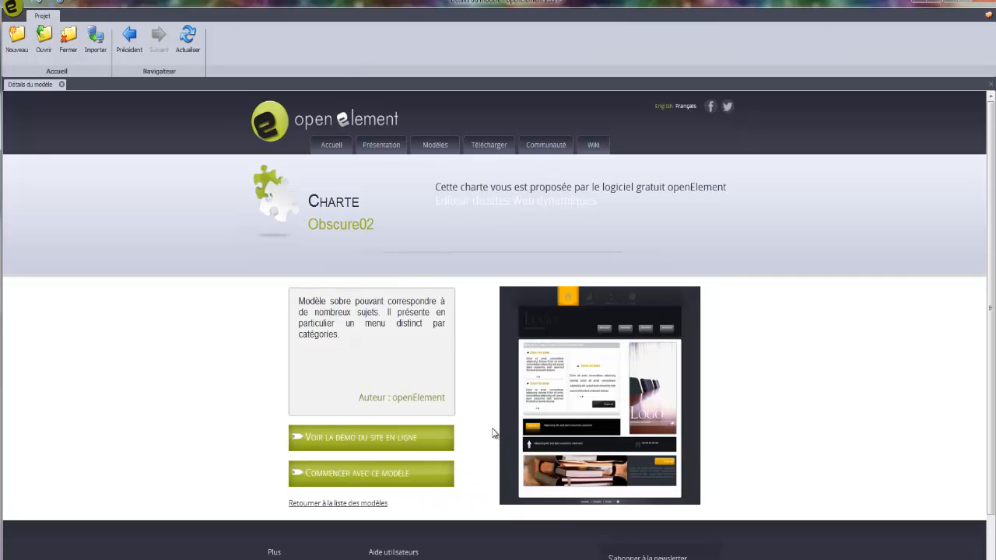
pyautogui.click(386, 482)
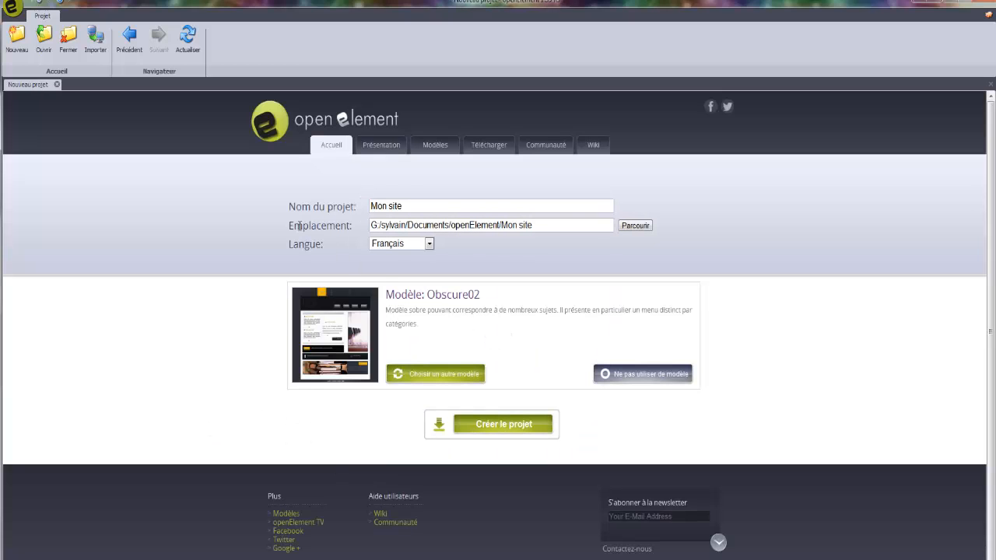
pyautogui.click(504, 427)
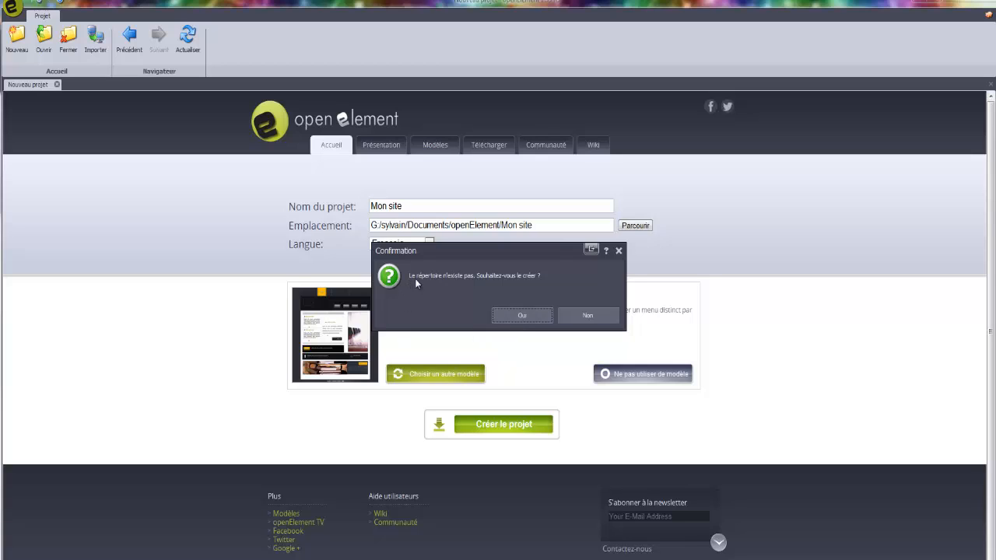
pyautogui.click(526, 316)
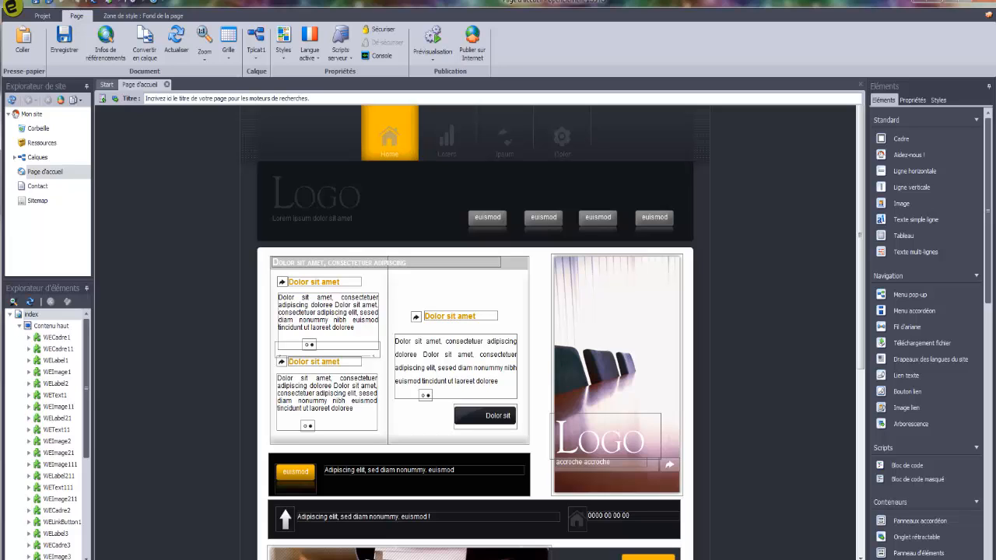
# Examine the commands available for the Mon site project, including the kinds of items that can be added.
pyautogui.moveTo(512, 559); pyautogui.dragTo(512, 556)
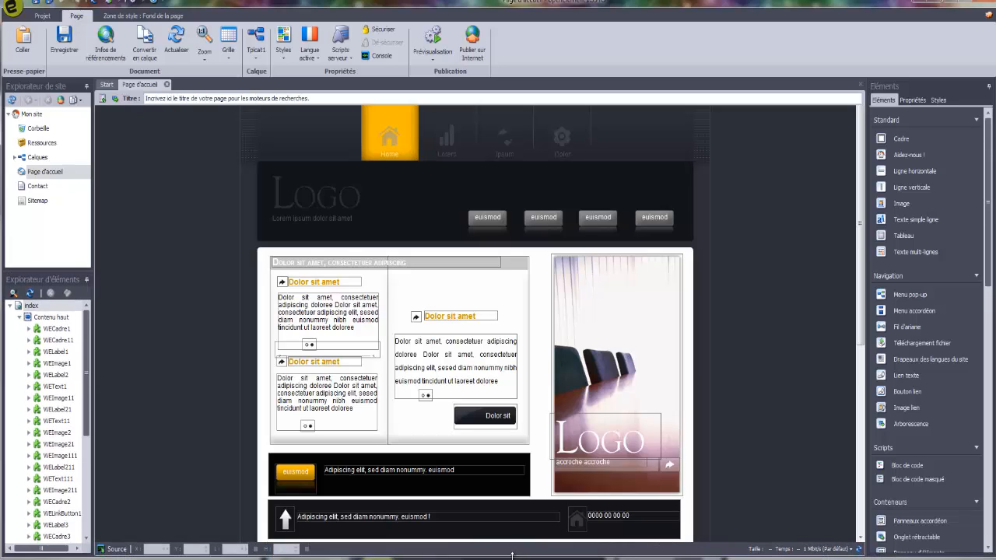
pyautogui.moveTo(36, 169)
pyautogui.click(27, 115)
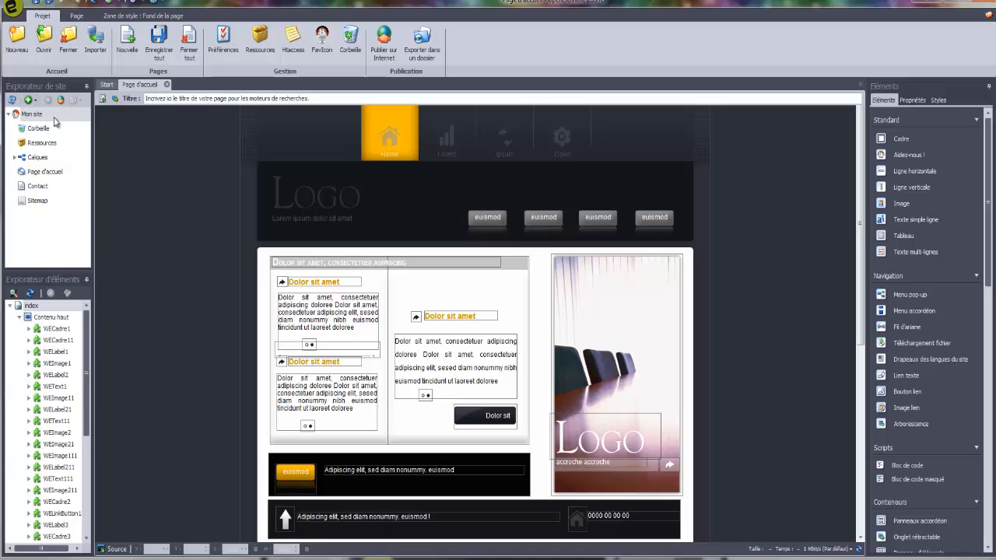
pyautogui.rightClick(43, 115)
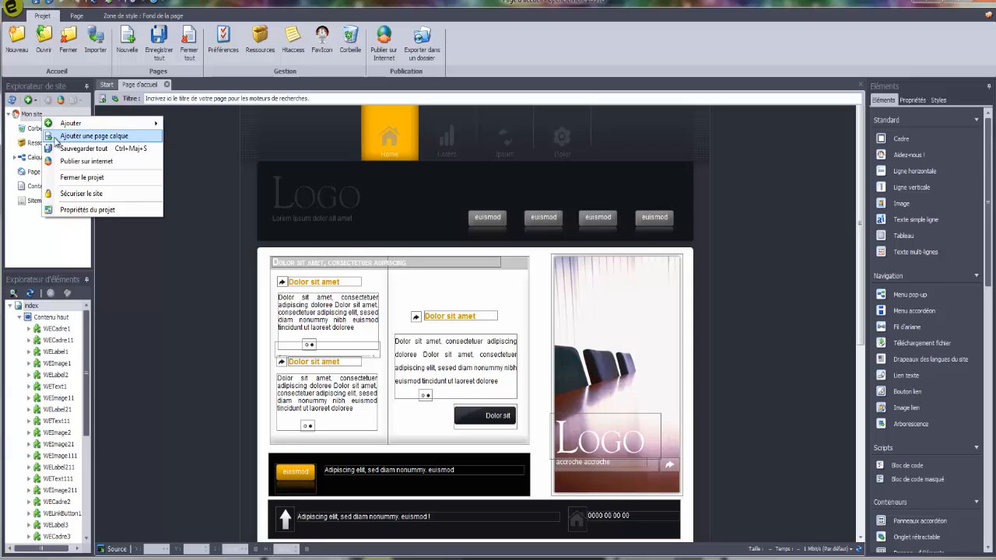
pyautogui.moveTo(98, 124)
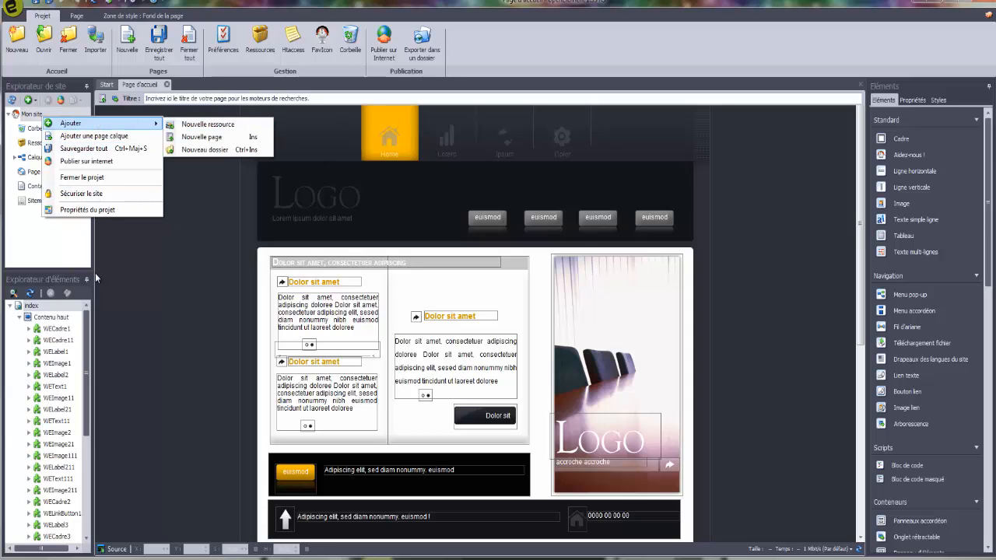
pyautogui.click(69, 263)
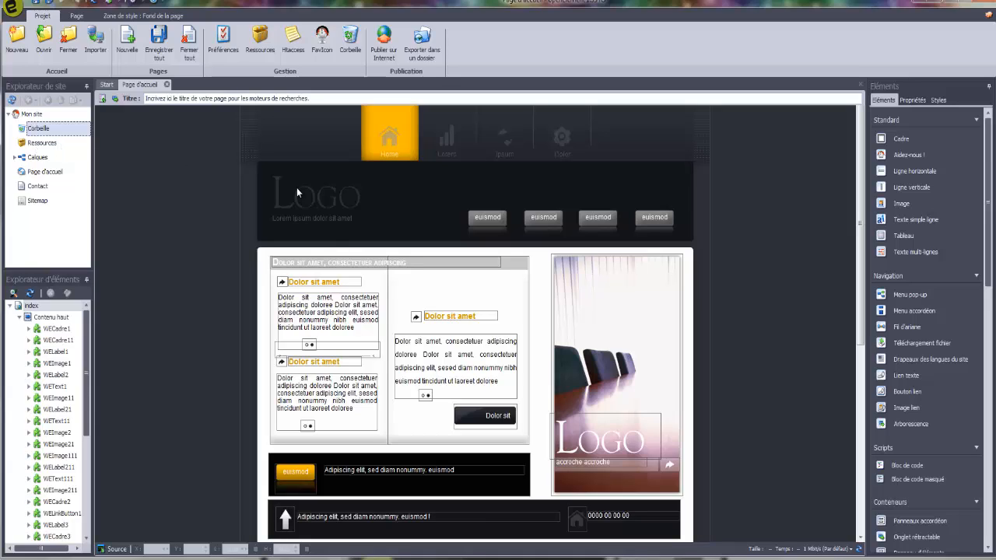
# Examine the Ressources, Calques, Page d'accueil and Contact entries of the site and look through the home page's content.
pyautogui.click(38, 145)
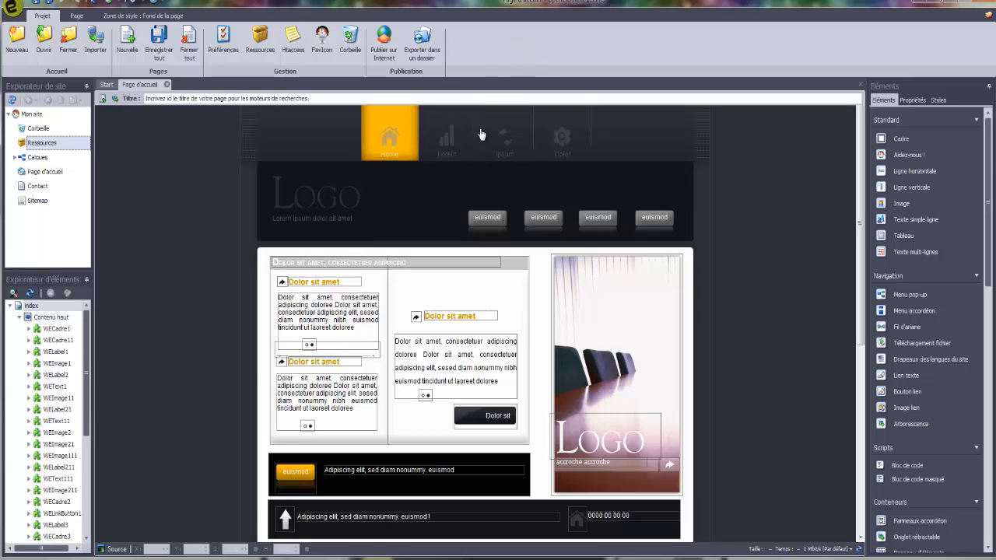
pyautogui.click(36, 157)
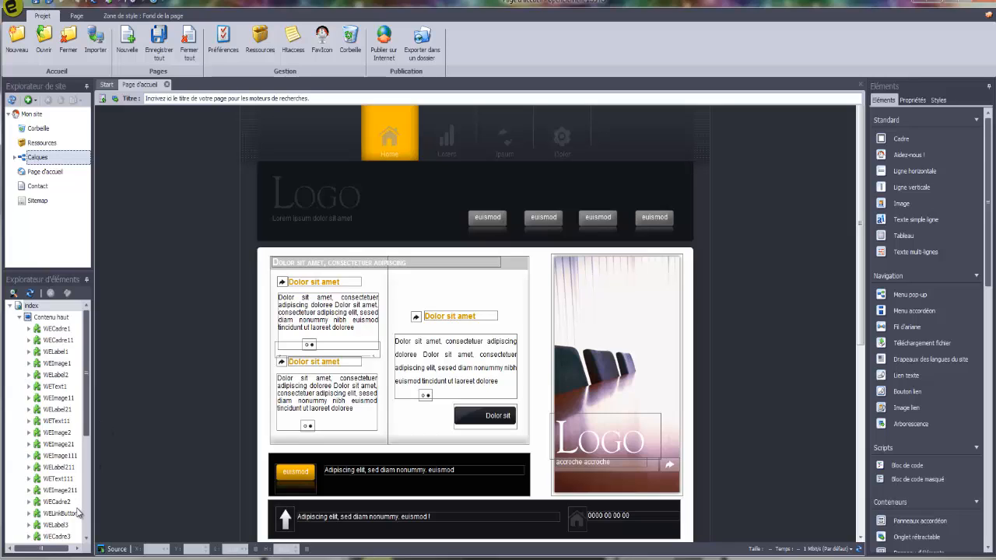
pyautogui.moveTo(32, 177)
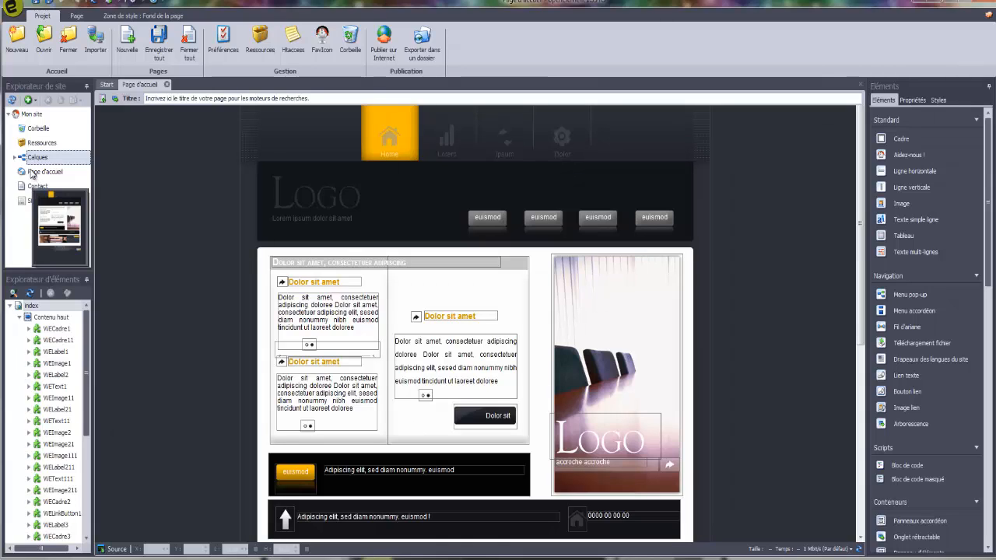
pyautogui.click(36, 175)
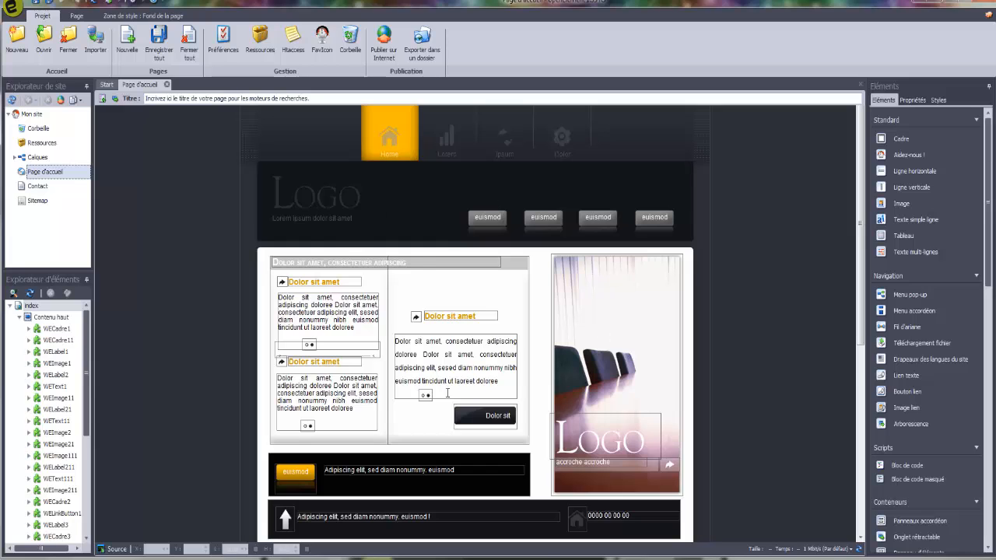
pyautogui.scroll(-5, 293, 358)
pyautogui.scroll(5, 291, 438)
pyautogui.moveTo(49, 178)
pyautogui.click(35, 187)
pyautogui.click(59, 177)
# Expand the Calques entry, examine the previews of BaseLayer and the TplCat layers, and collapse it again.
pyautogui.click(16, 159)
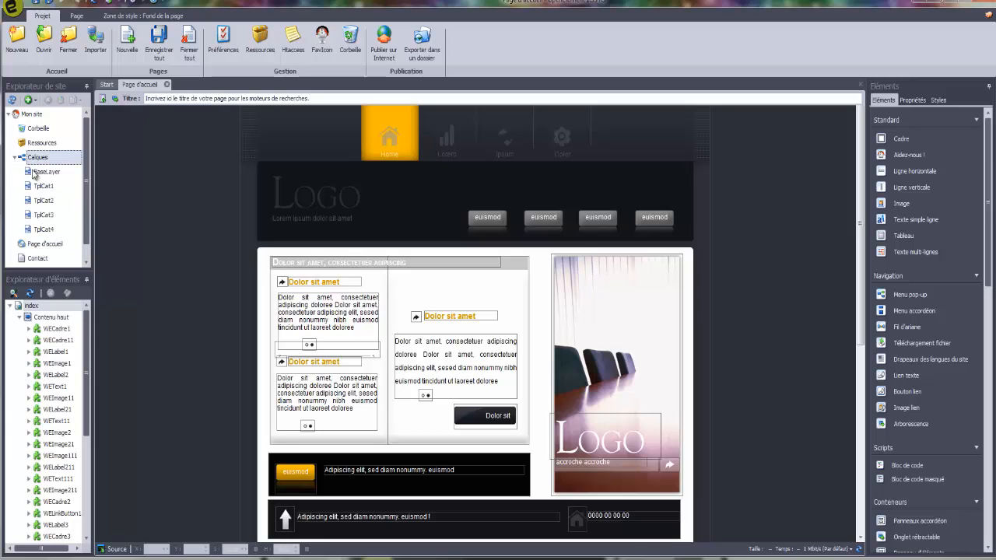
pyautogui.click(35, 172)
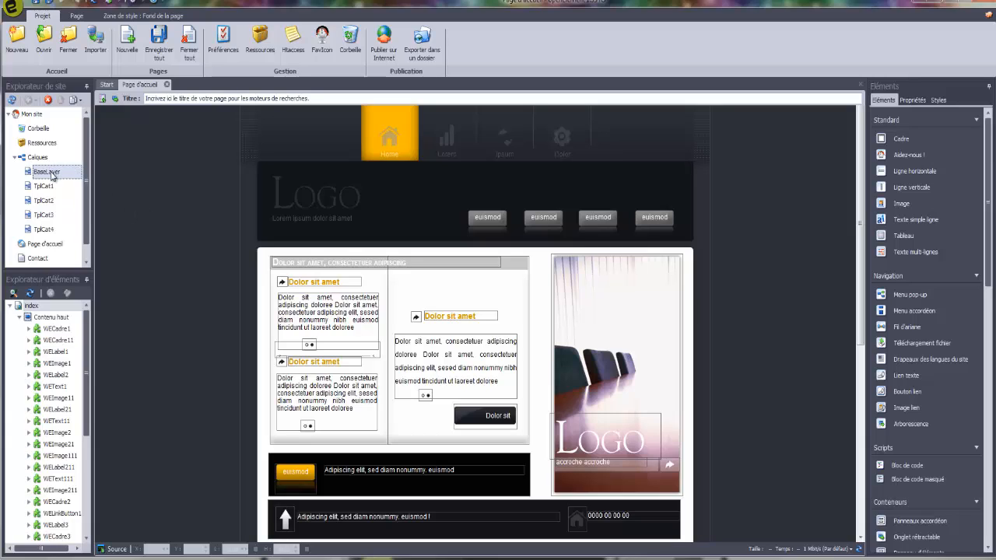
pyautogui.moveTo(49, 176)
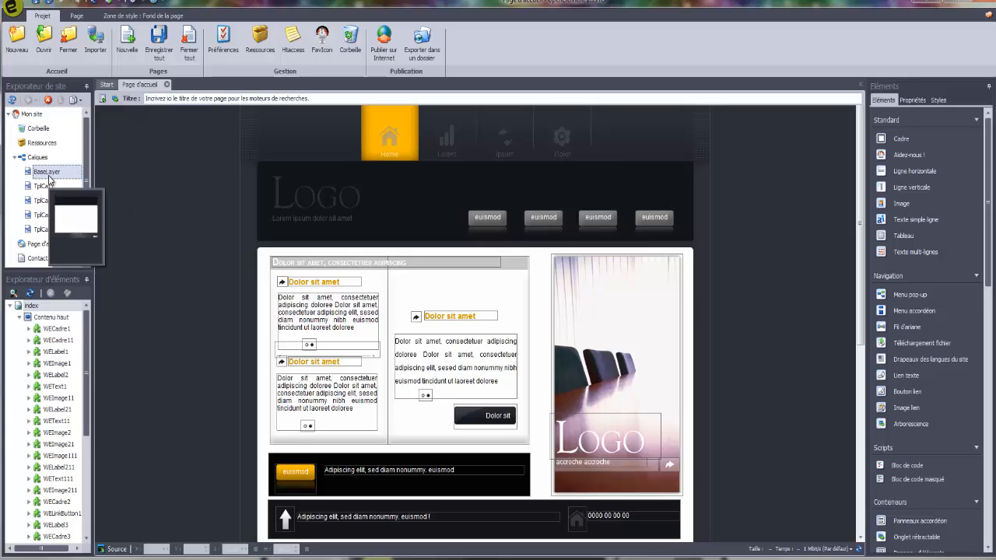
pyautogui.click(43, 215)
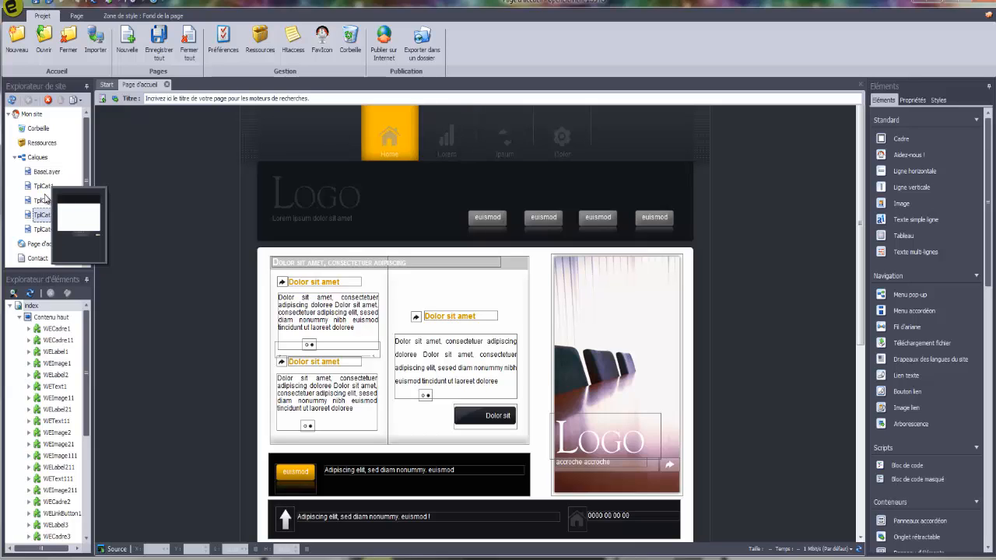
pyautogui.click(21, 159)
pyautogui.click(16, 158)
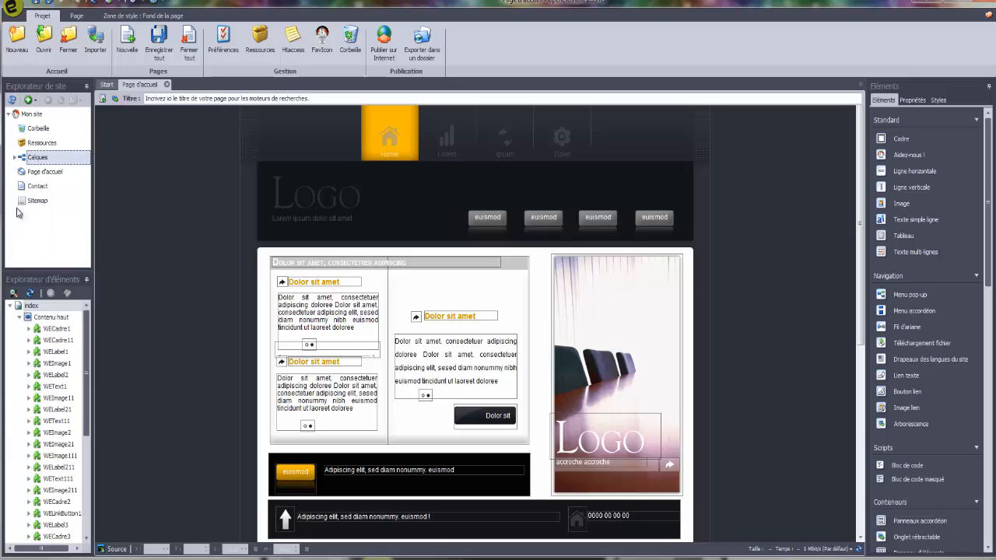
# Open the BaseLayer layer for editing from the header logo on the home page.
pyautogui.click(55, 174)
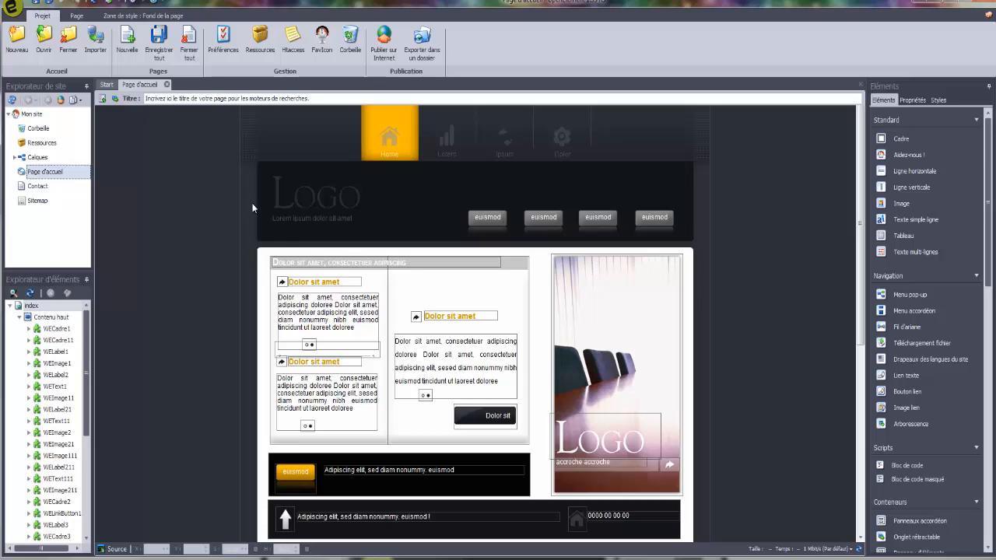
pyautogui.click(293, 212)
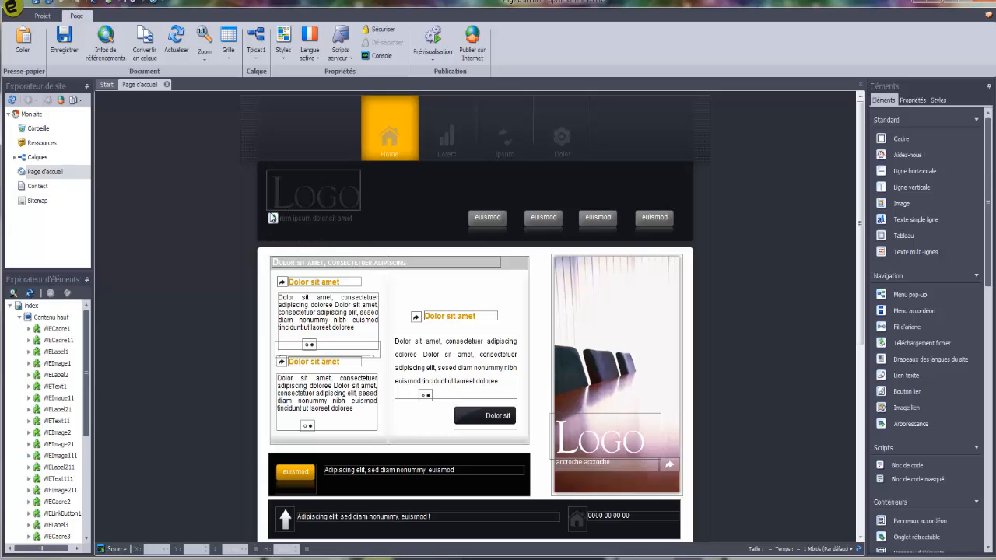
pyautogui.click(273, 218)
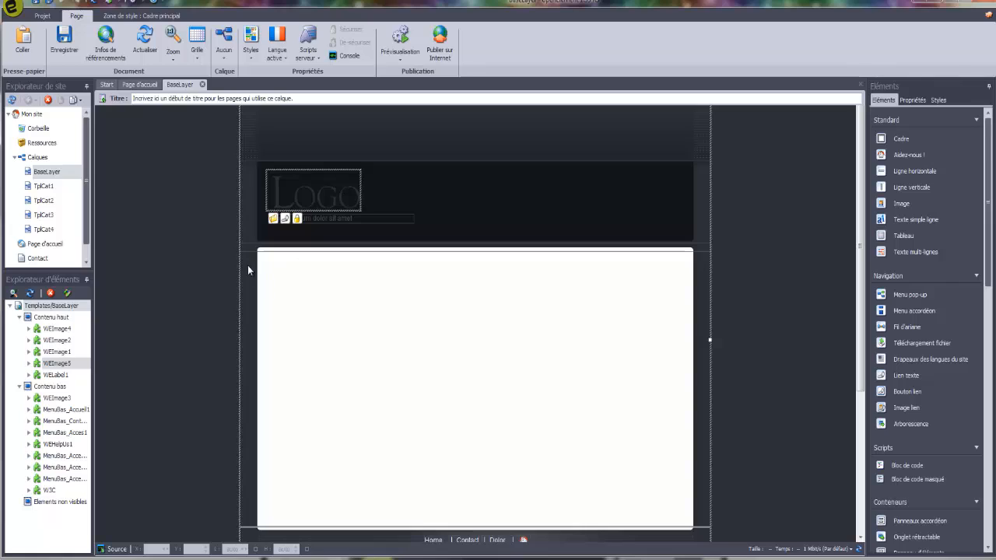
# Delete the logo image from the header of BaseLayer and confirm the deletion.
pyautogui.click(288, 192)
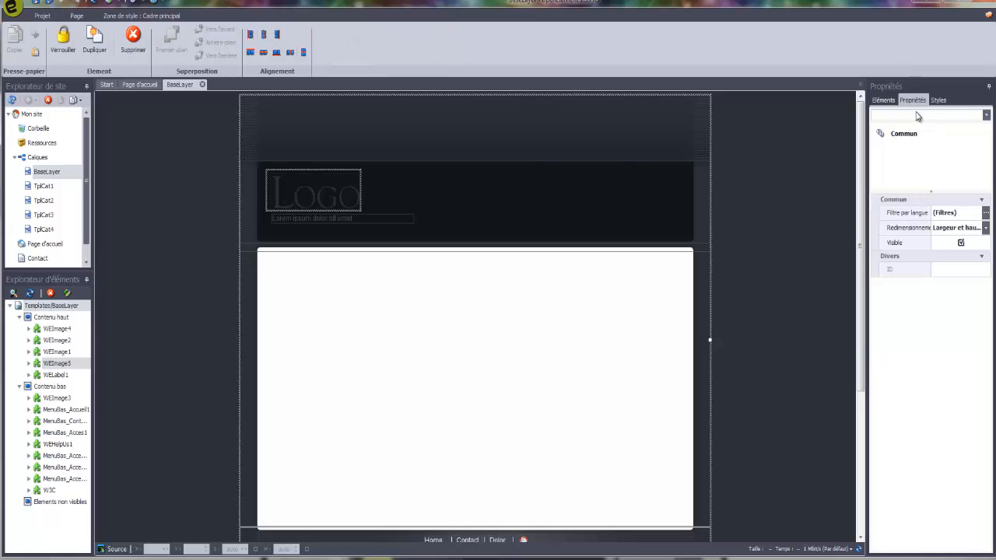
pyautogui.click(312, 191)
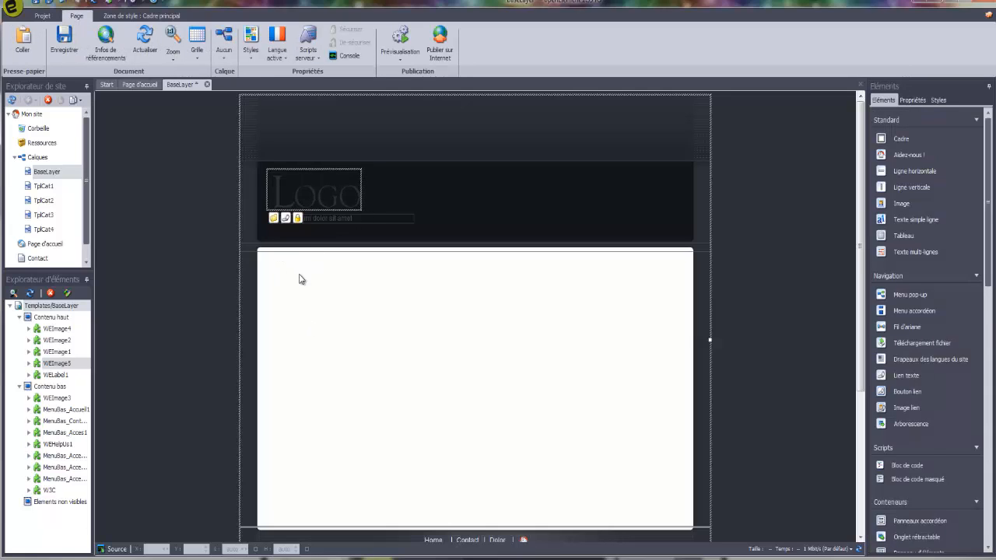
pyautogui.press('Delete')
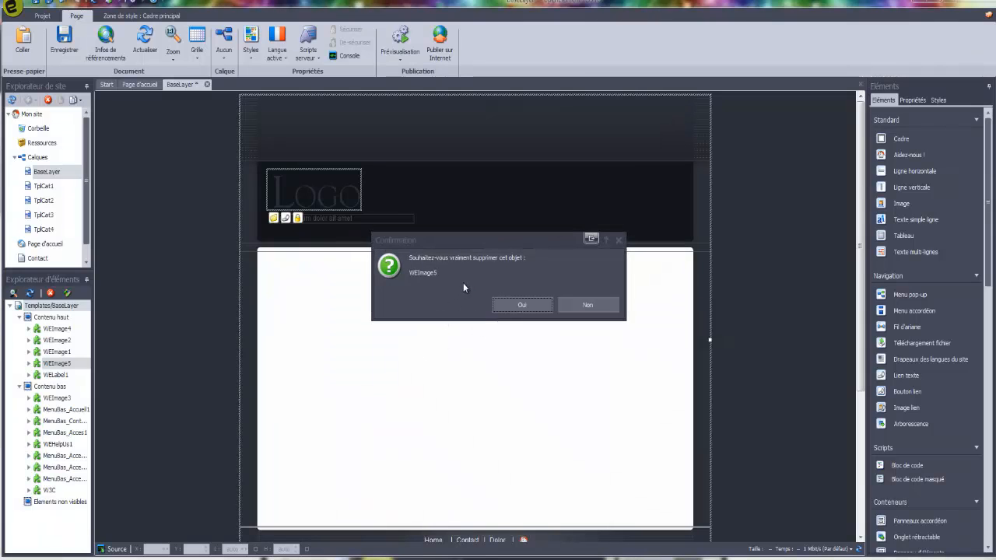
pyautogui.press('Return')
# Delete the placeholder slogan text from the BaseLayer header and confirm the deletion.
pyautogui.click(371, 216)
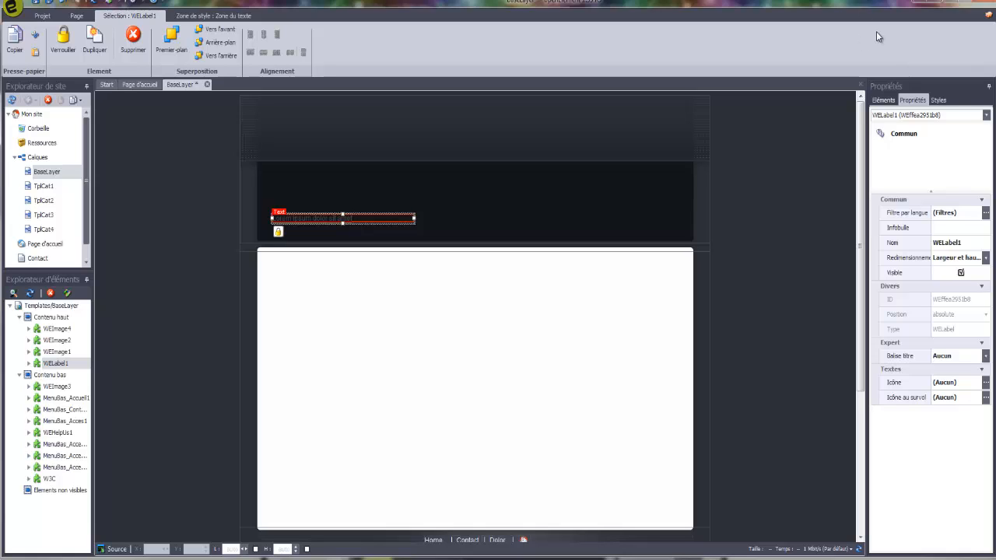
pyautogui.click(391, 217)
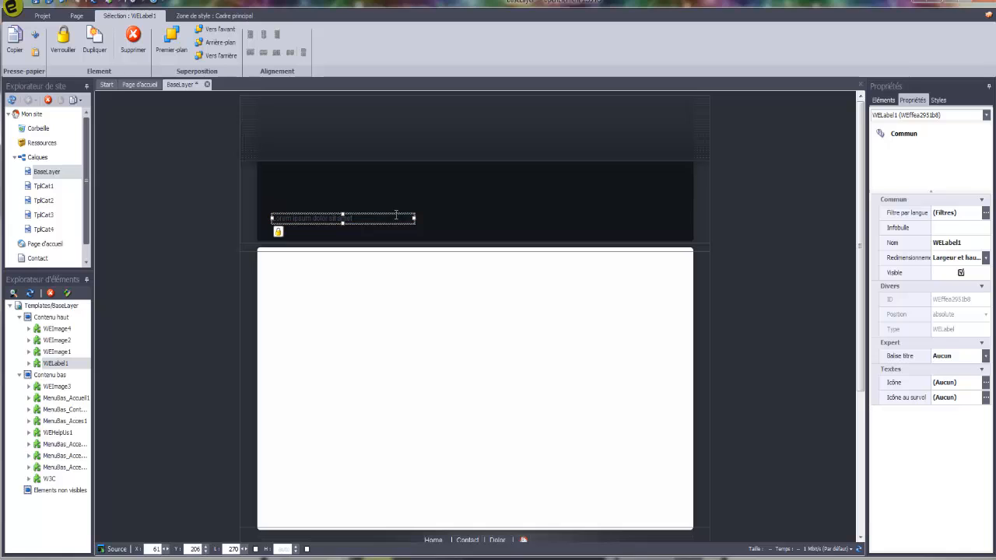
pyautogui.press('Delete')
pyautogui.press('Return')
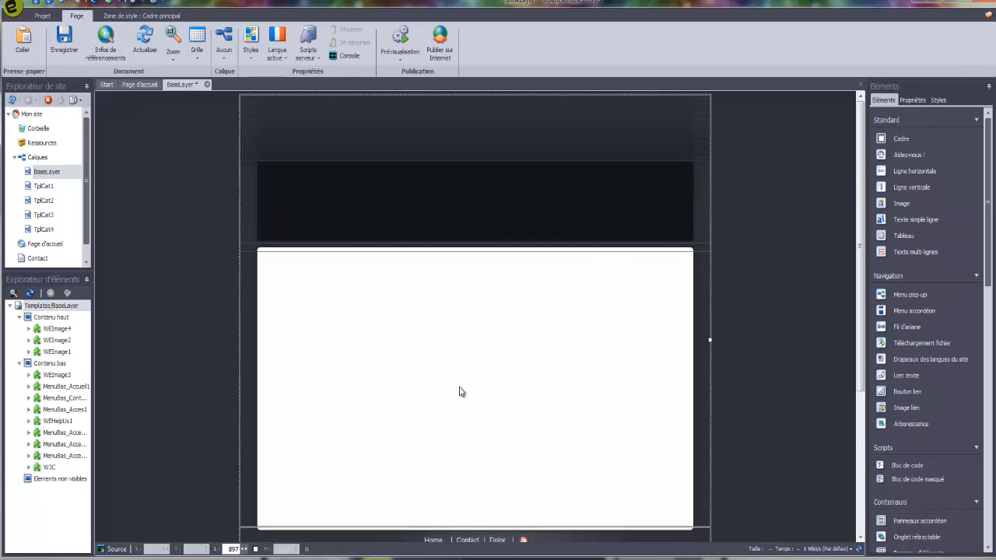
# Open the layers TplCat1, TplCat2, TplCat3 and TplCat4 in turn, compare their menus, and go back to TplCat2.
pyautogui.click(50, 186)
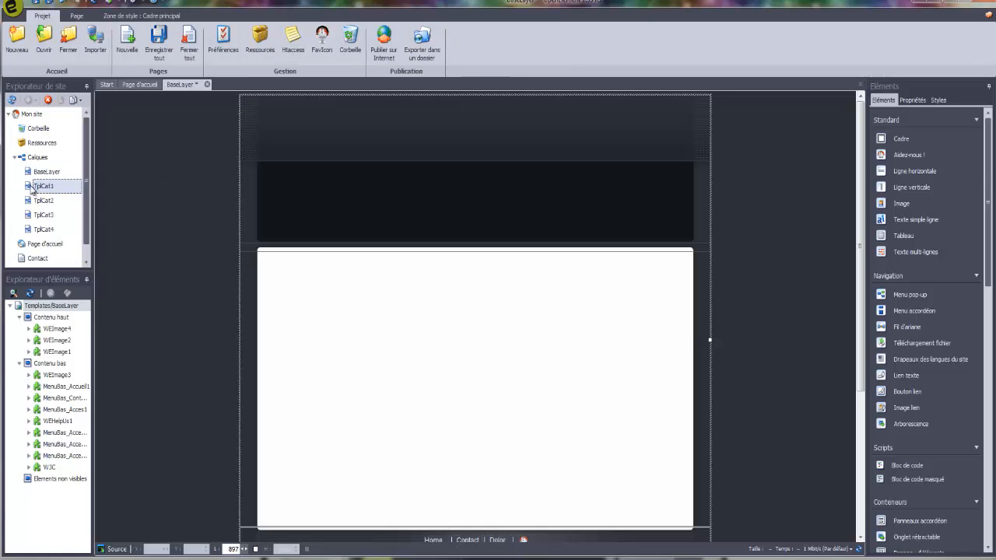
pyautogui.doubleClick(31, 189)
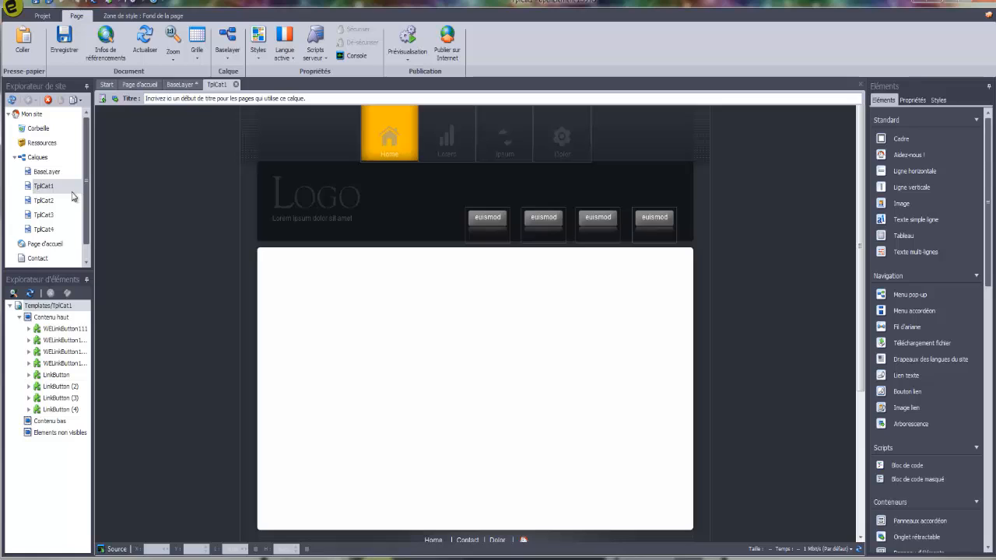
pyautogui.click(23, 201)
pyautogui.doubleClick(24, 203)
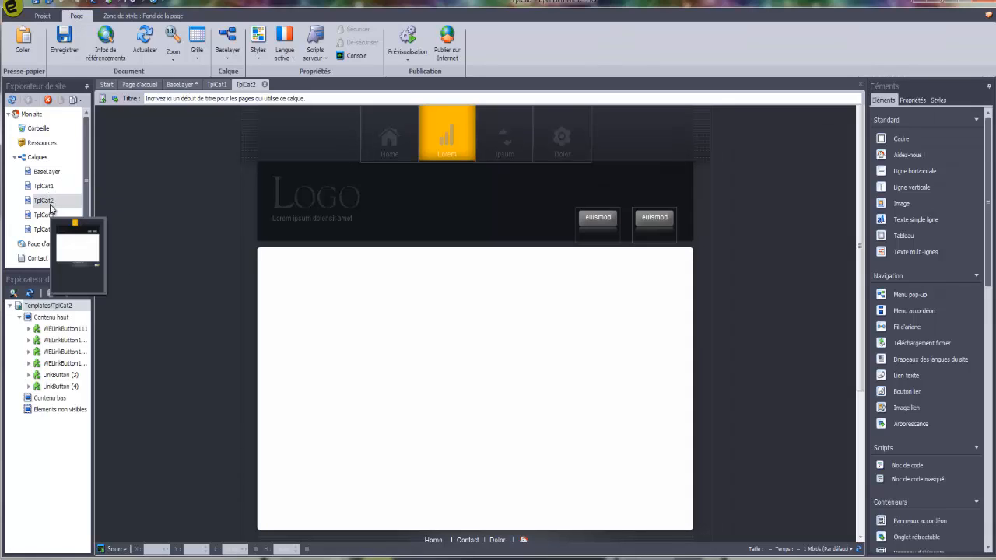
pyautogui.click(31, 221)
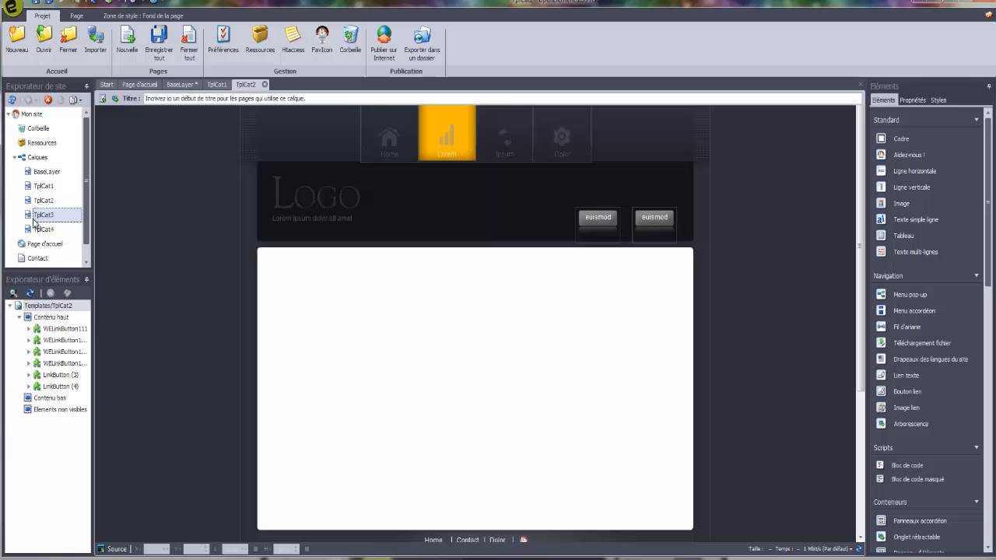
pyautogui.doubleClick(35, 219)
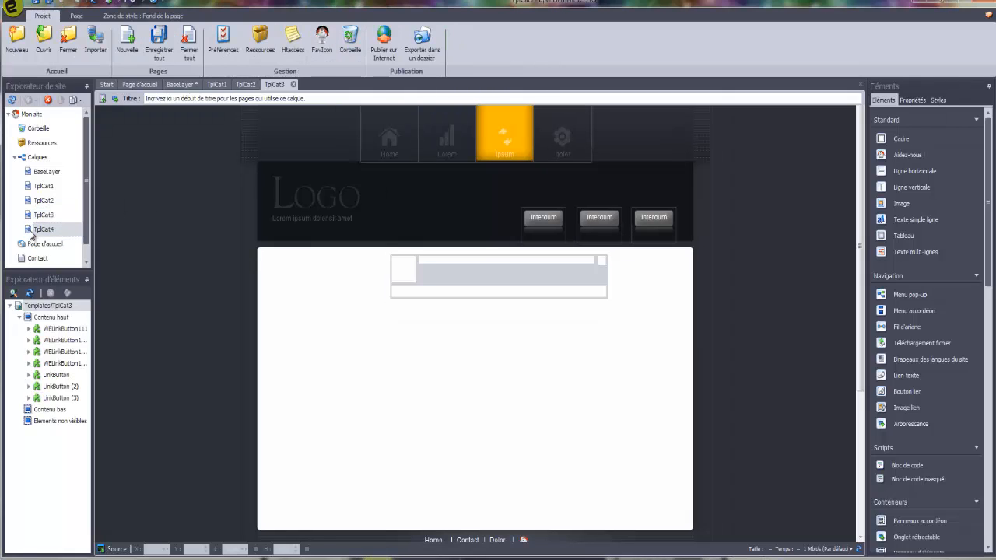
pyautogui.doubleClick(31, 230)
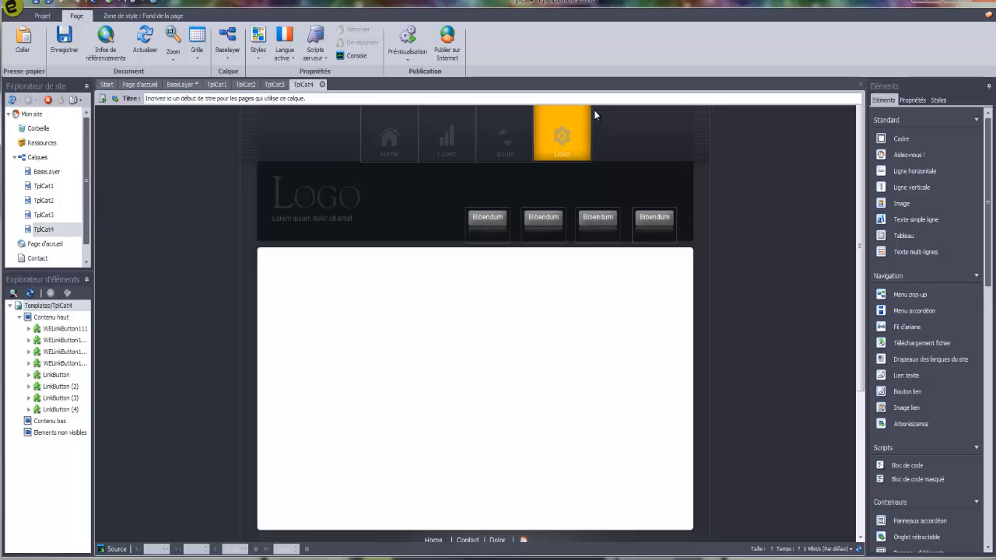
pyautogui.moveTo(34, 177)
pyautogui.doubleClick(42, 215)
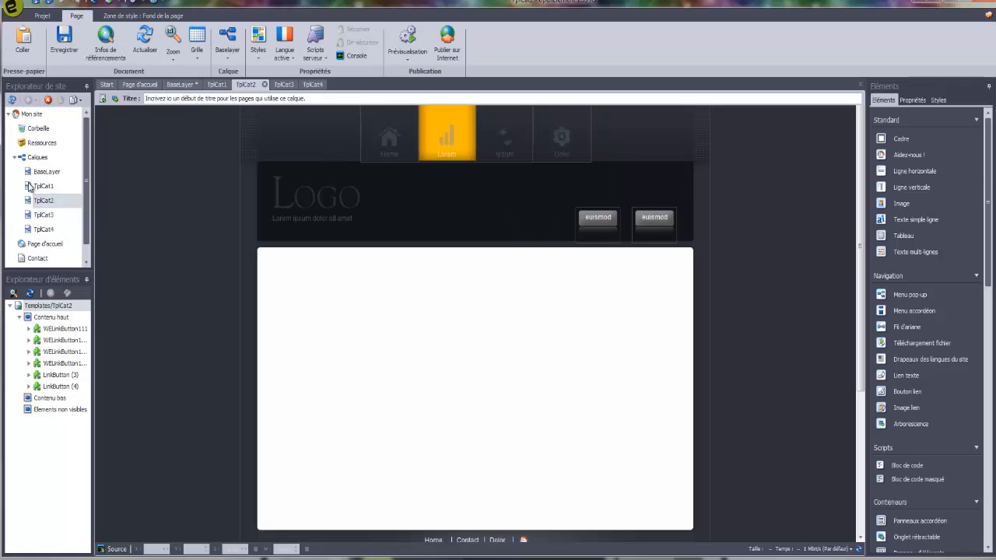
# Compare the headers of TplCat1 and BaseLayer, then open BaseLayer through the inherited logo on TplCat1.
pyautogui.doubleClick(33, 186)
pyautogui.click(31, 172)
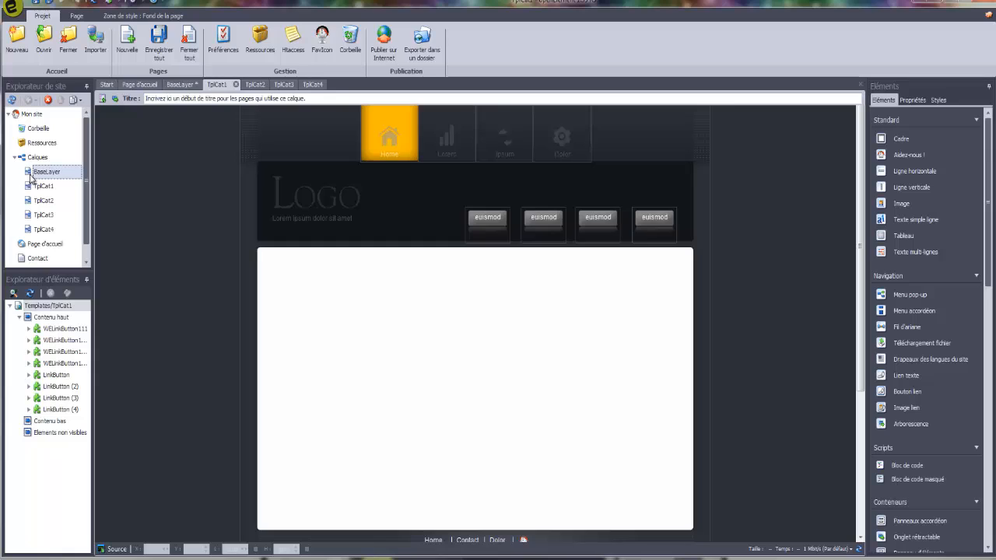
pyautogui.doubleClick(31, 174)
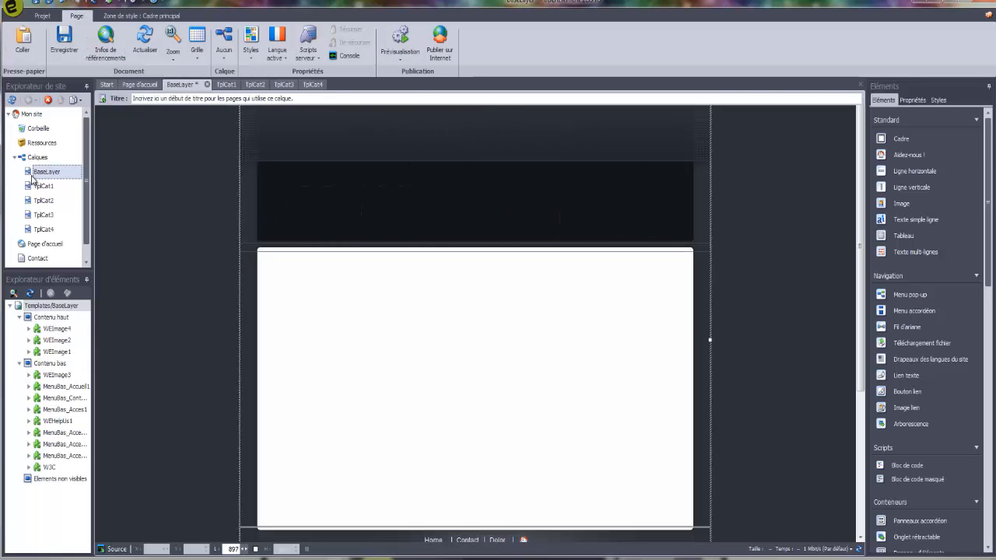
pyautogui.doubleClick(31, 186)
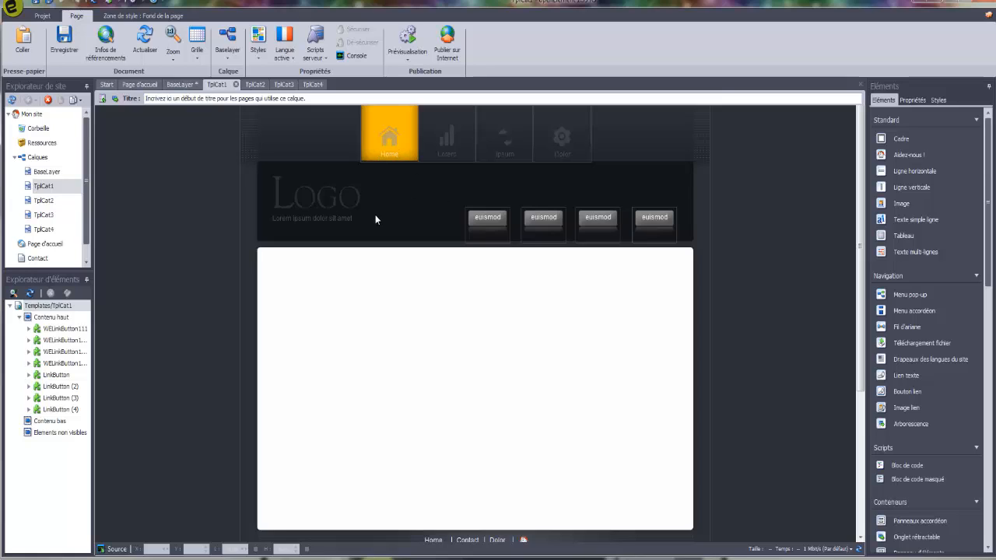
pyautogui.click(342, 193)
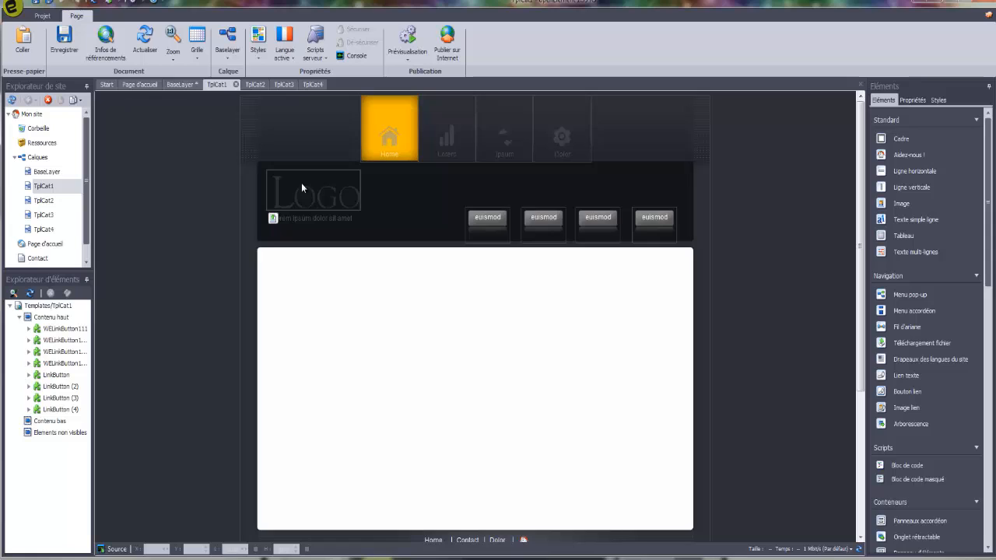
pyautogui.doubleClick(273, 223)
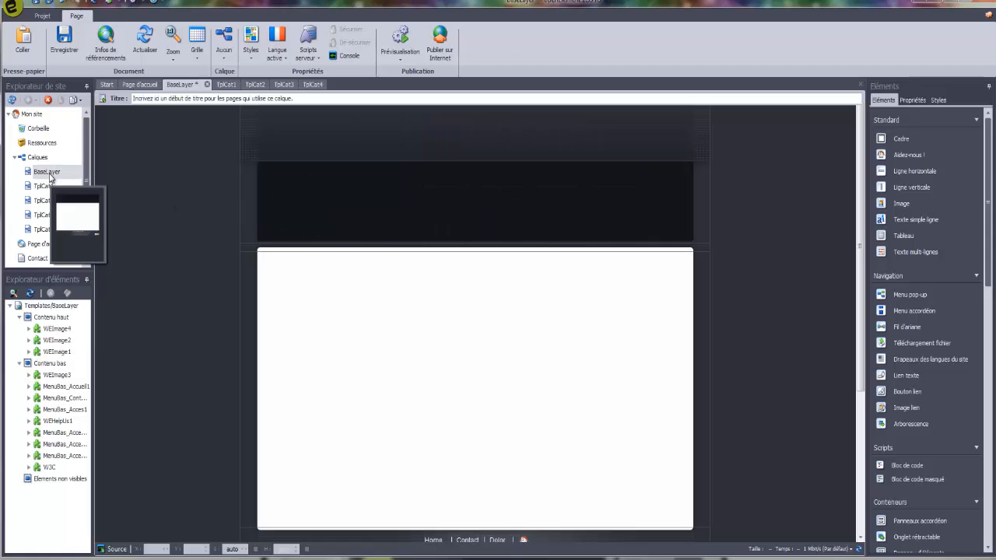
# Close the layers TplCat1, TplCat2, TplCat3 and TplCat4.
pyautogui.click(217, 85)
pyautogui.click(236, 85)
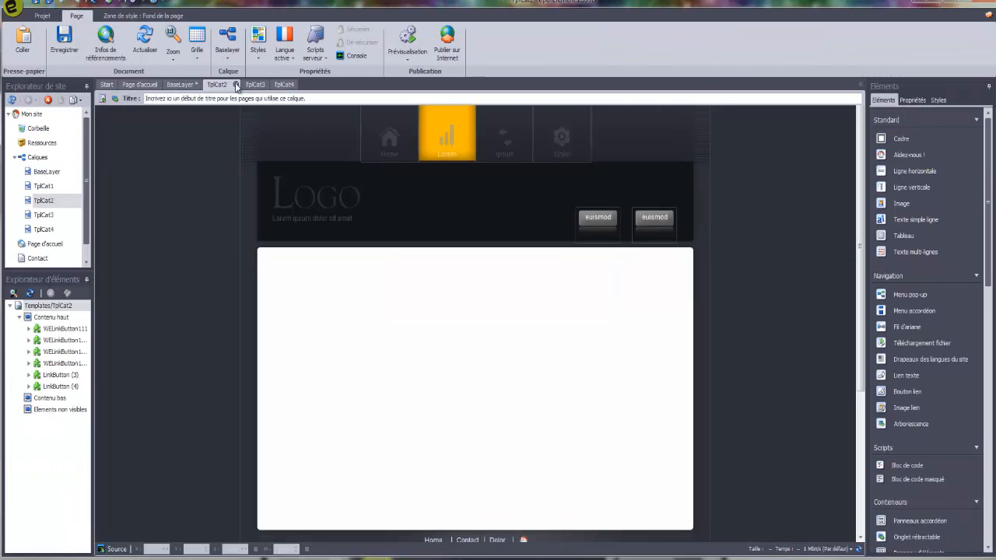
pyautogui.click(236, 85)
pyautogui.click(236, 85)
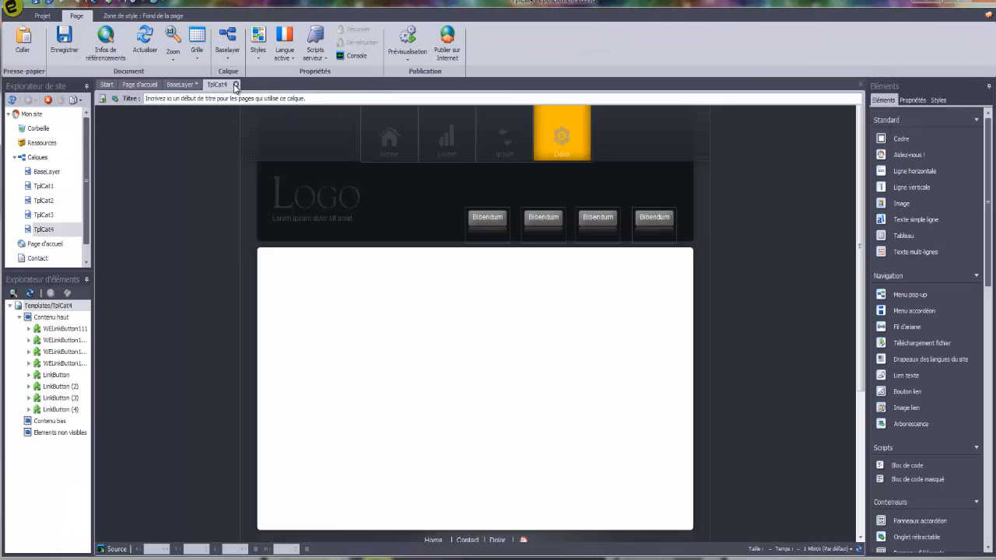
pyautogui.click(236, 85)
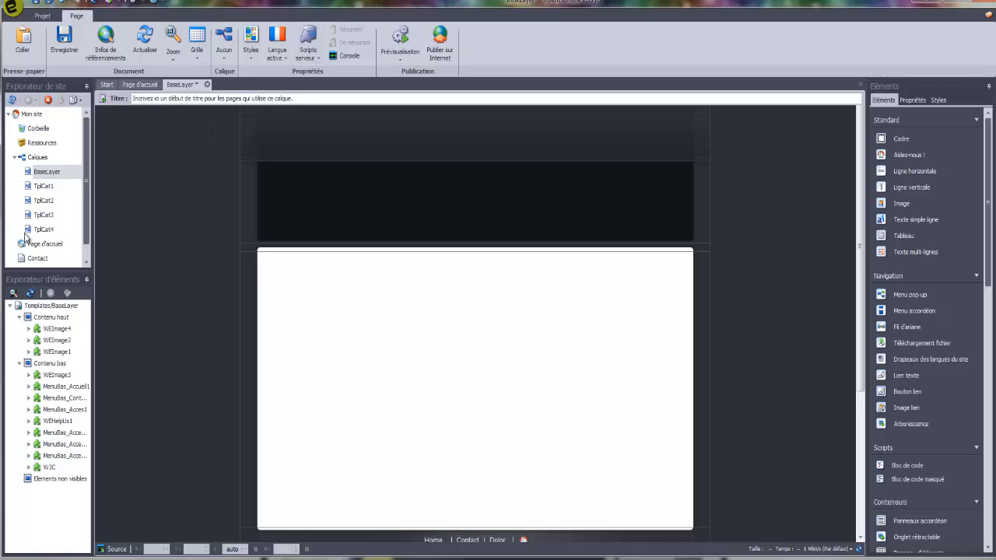
# Review the site structure and the home page, then open the Contact page to view its form.
pyautogui.click(37, 257)
pyautogui.click(37, 257)
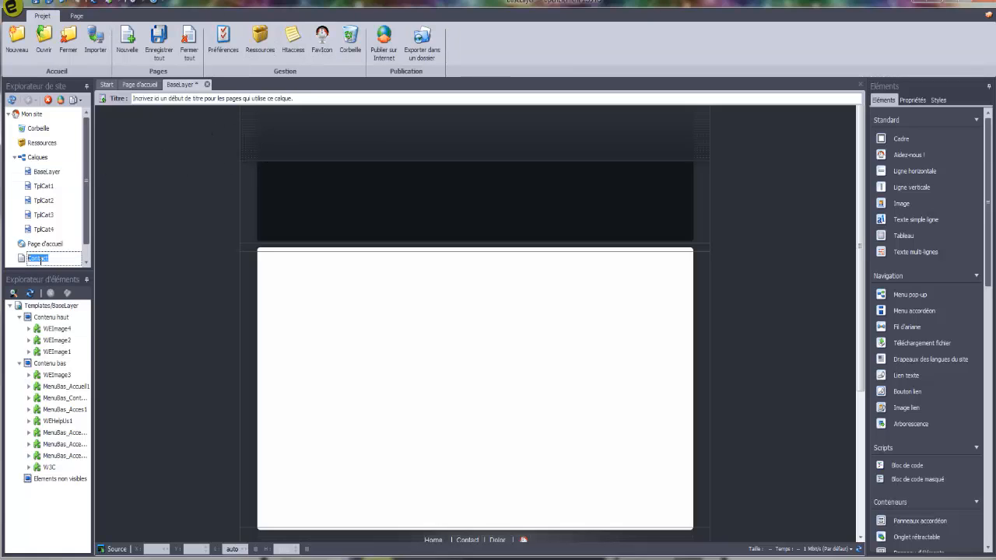
pyautogui.click(20, 261)
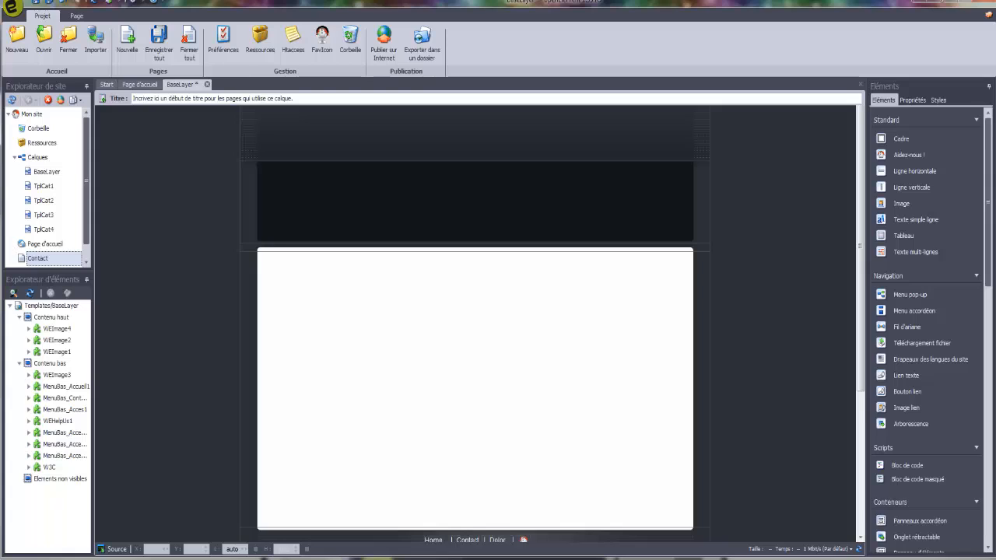
pyautogui.click(39, 156)
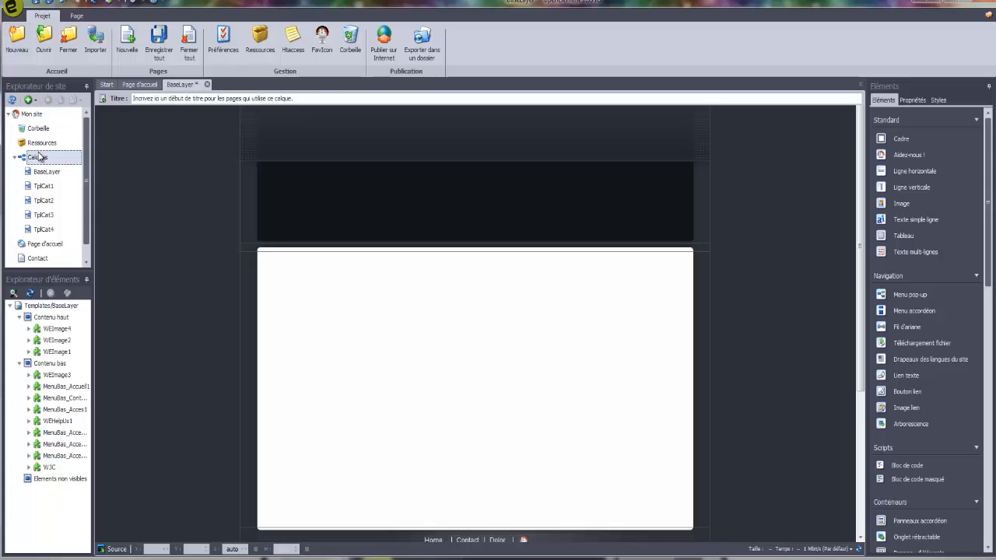
pyautogui.click(28, 115)
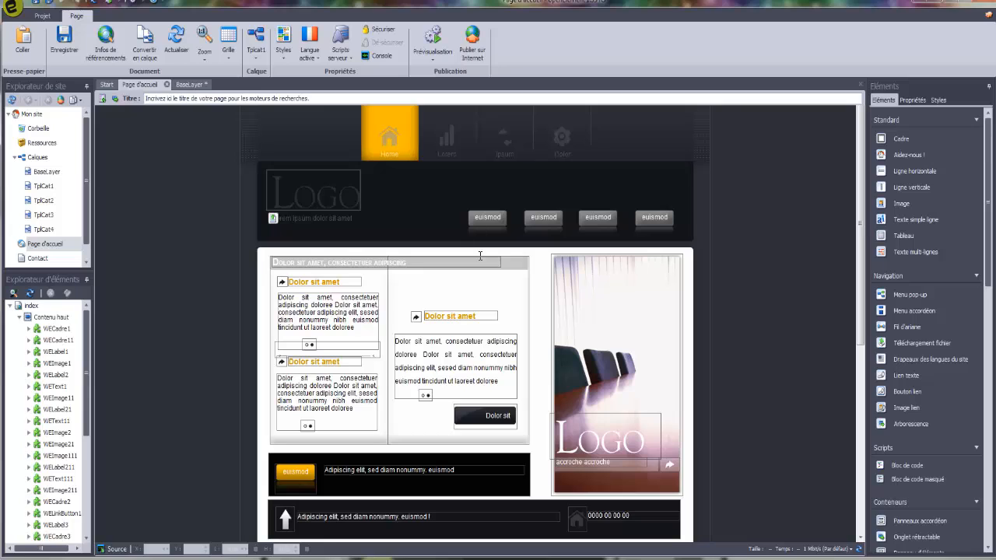
pyautogui.doubleClick(29, 259)
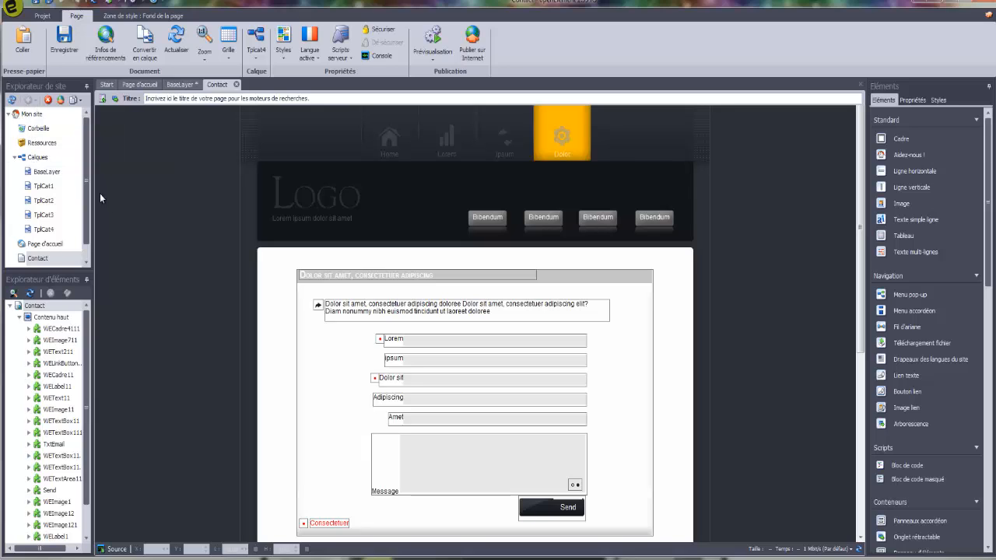
# Start a new page under Mon site and enter tuto 2 as both its file name and its title.
pyautogui.click(24, 120)
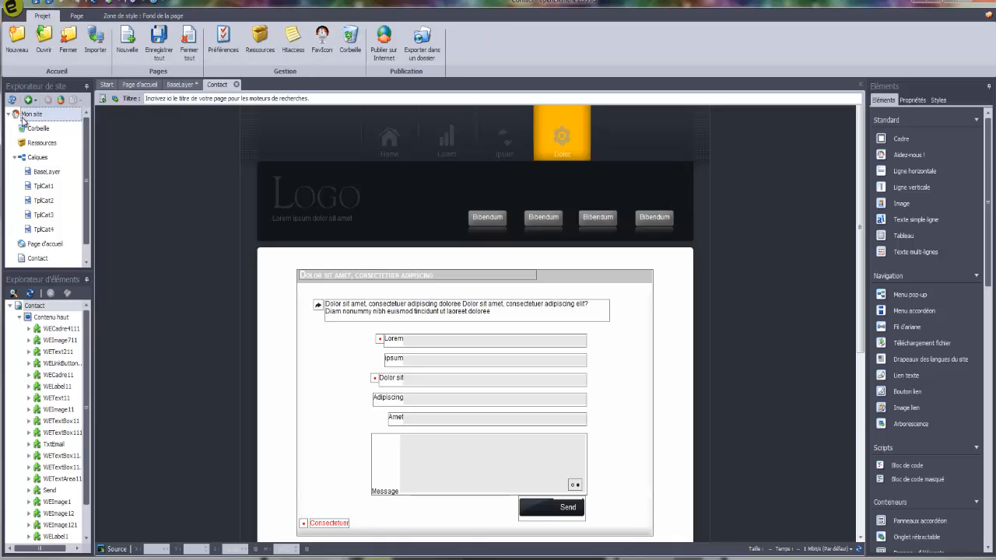
pyautogui.click(31, 99)
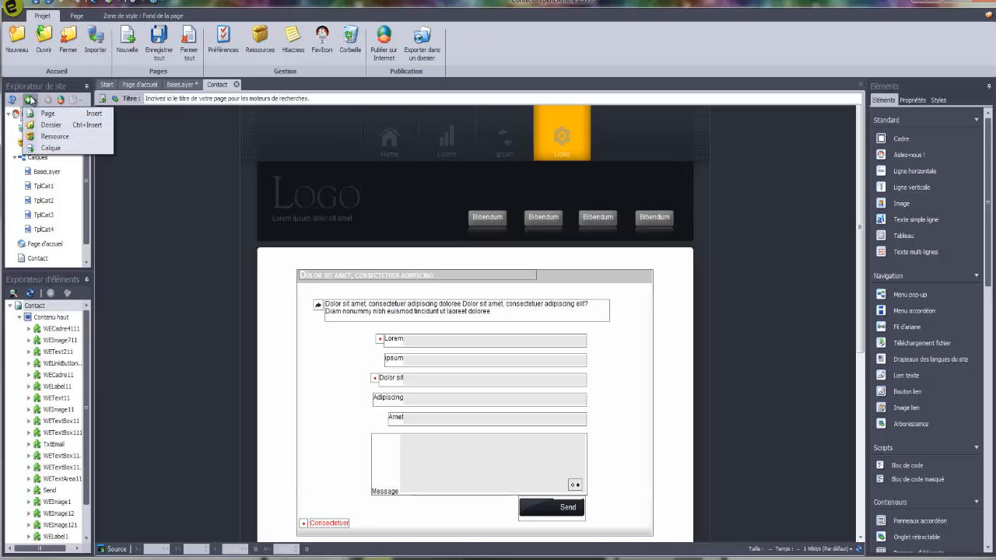
pyautogui.click(34, 117)
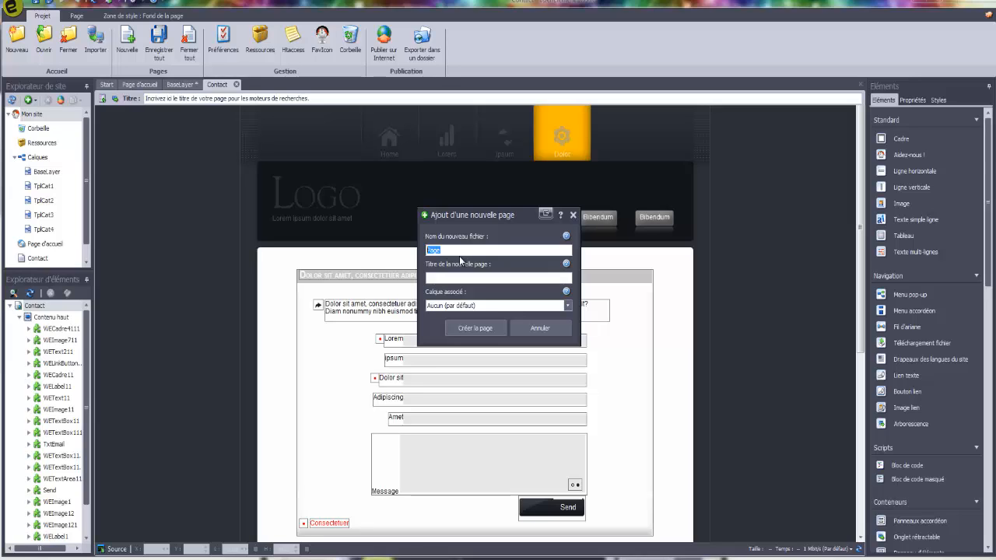
pyautogui.press('BackSpace')
pyautogui.write('tuto')
pyautogui.click(430, 278)
pyautogui.moveTo(445, 251); pyautogui.dragTo(393, 249)
pyautogui.hotkey('ctrl', 'c')
pyautogui.click(440, 277)
pyautogui.hotkey('ctrl', 'v')
# Associate the layer BaseLayer with the new page and create the page.
pyautogui.click(481, 308)
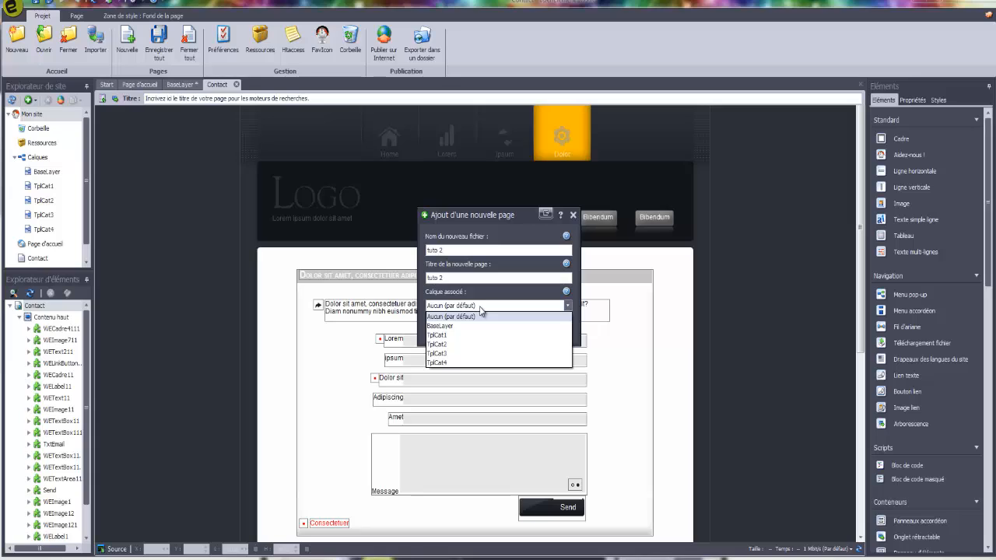
pyautogui.click(450, 327)
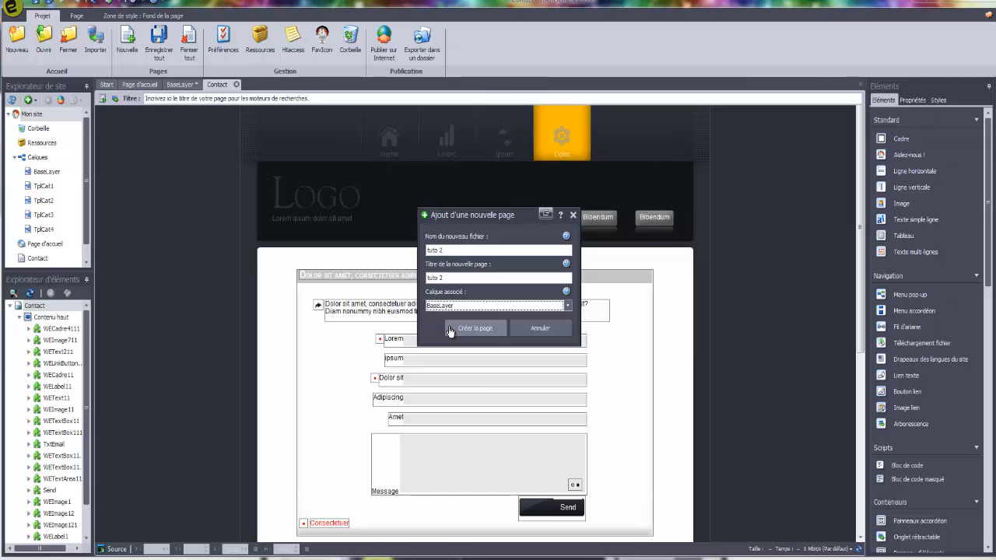
pyautogui.click(449, 329)
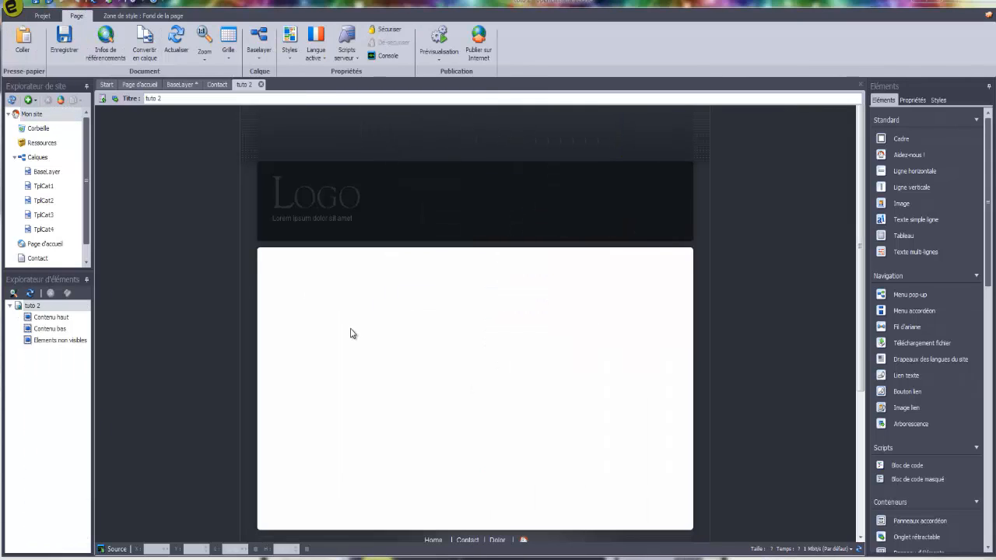
# Check the inherited header of the tuto 2 page and open BaseLayer through its logo.
pyautogui.click(340, 204)
pyautogui.click(440, 303)
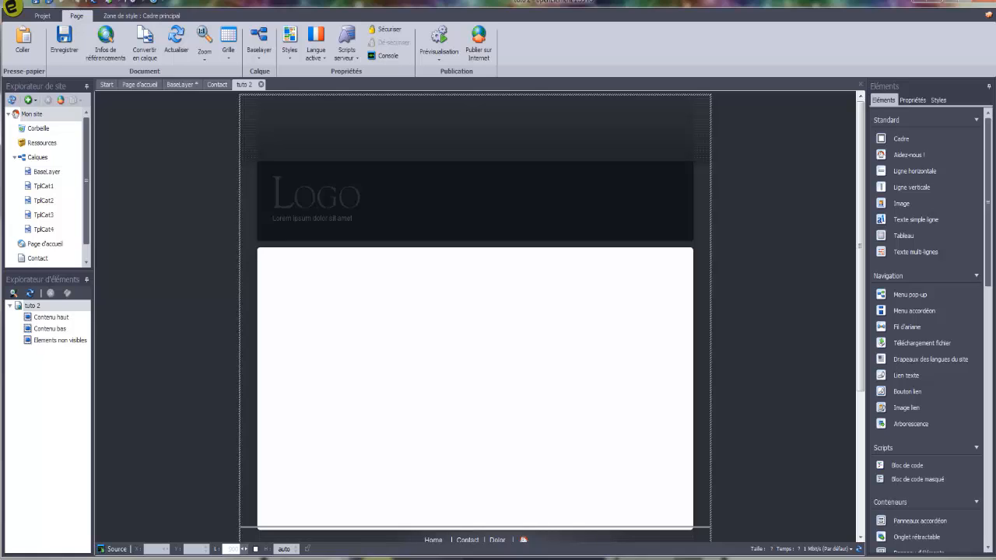
pyautogui.click(326, 198)
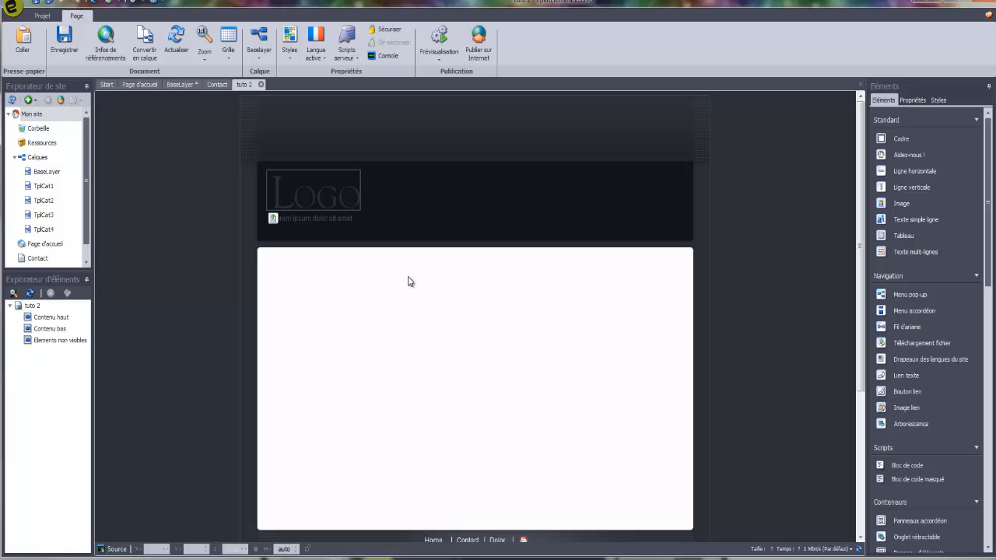
pyautogui.click(272, 219)
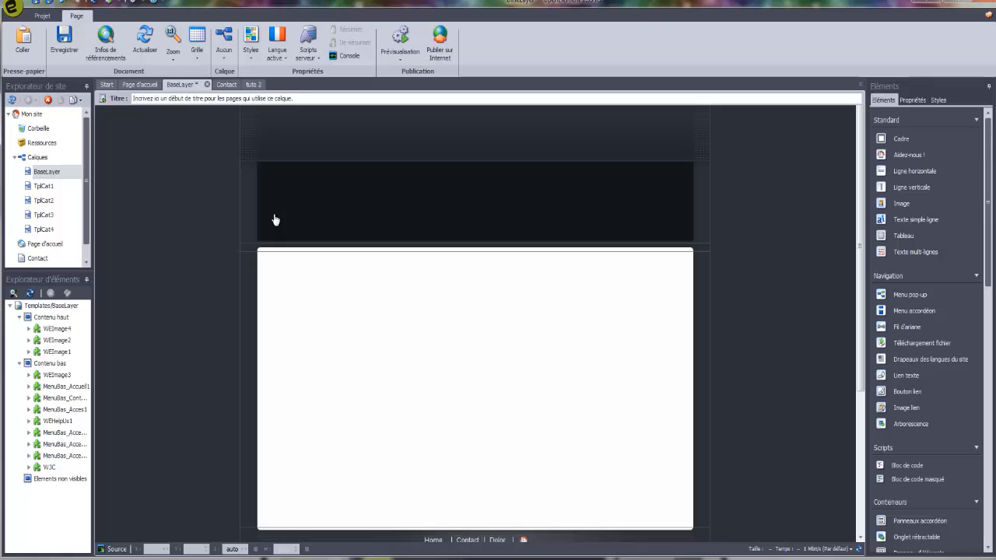
# Look through the site structure from BaseLayer down to the Contact and Sitemap pages.
pyautogui.click(35, 174)
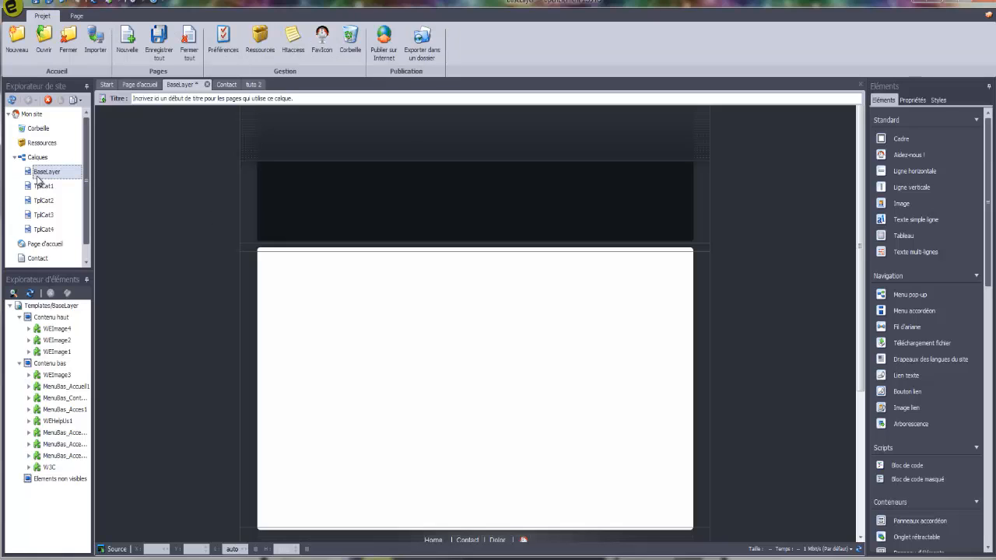
pyautogui.click(34, 258)
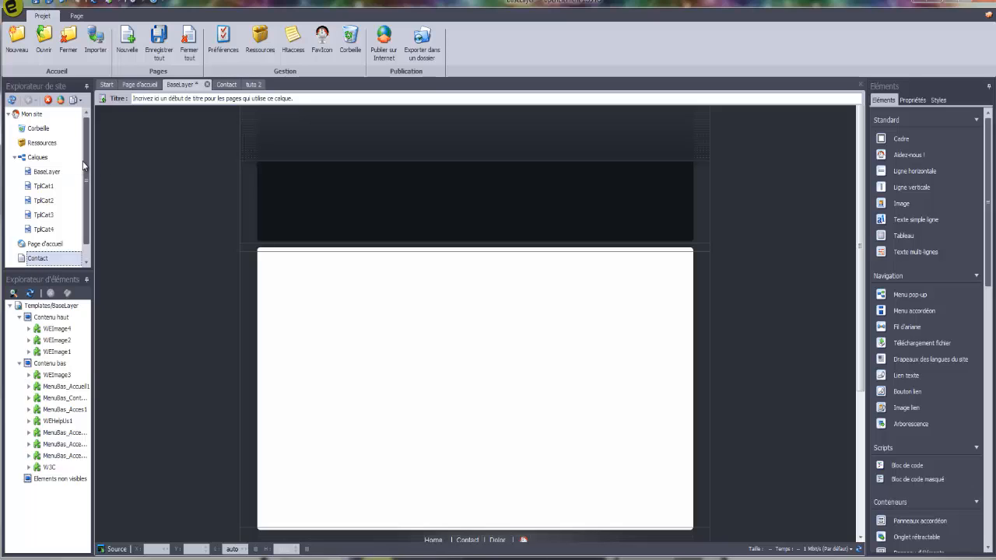
pyautogui.scroll(-1, 85, 190)
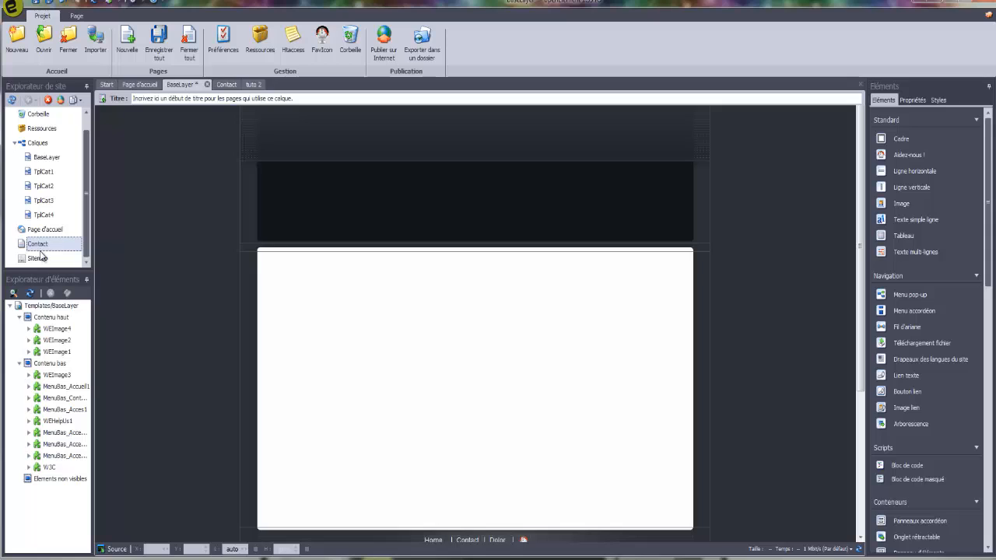
pyautogui.moveTo(42, 256)
# Return to the tuto 2 page and add a simple single-line text element in the upper part of its white content area.
pyautogui.click(245, 85)
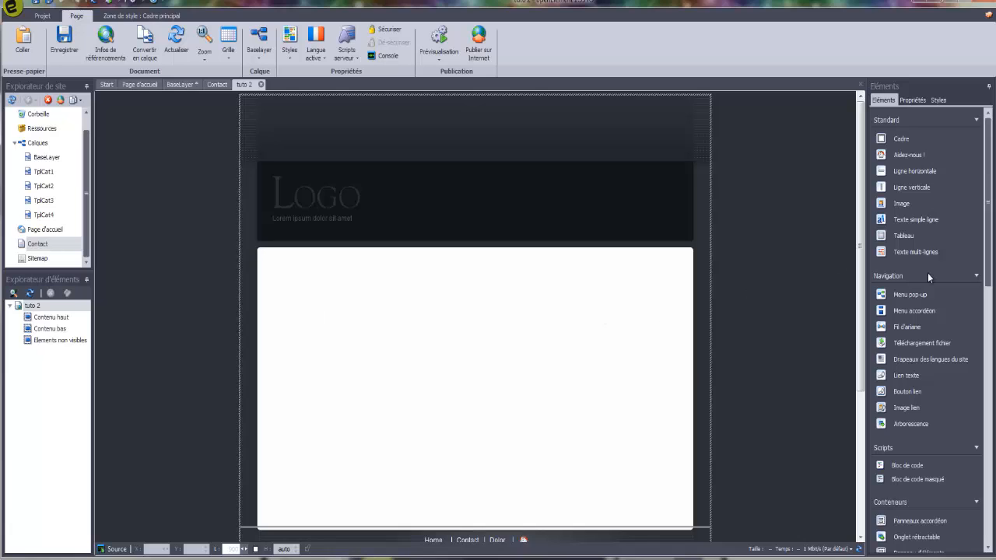
pyautogui.click(348, 209)
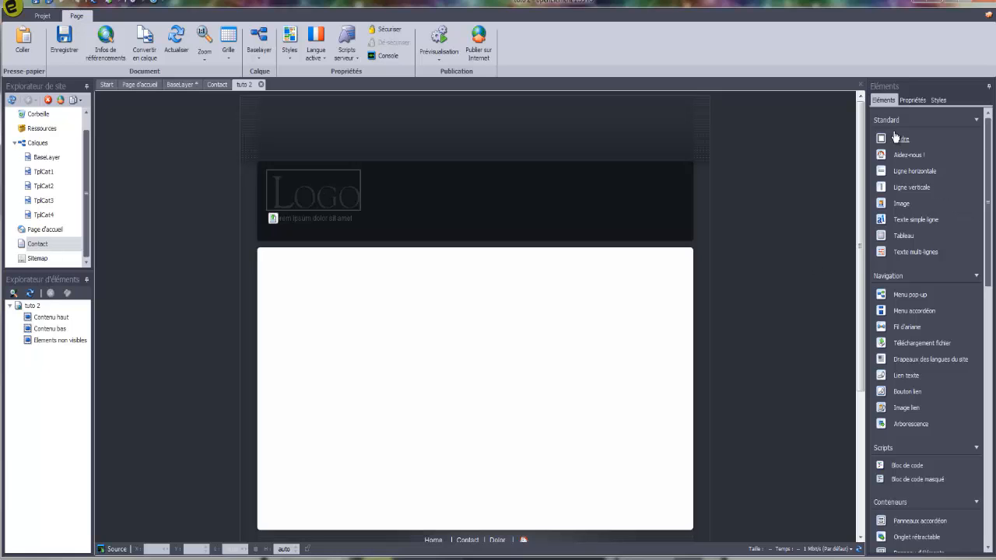
pyautogui.moveTo(457, 298); pyautogui.dragTo(457, 298)
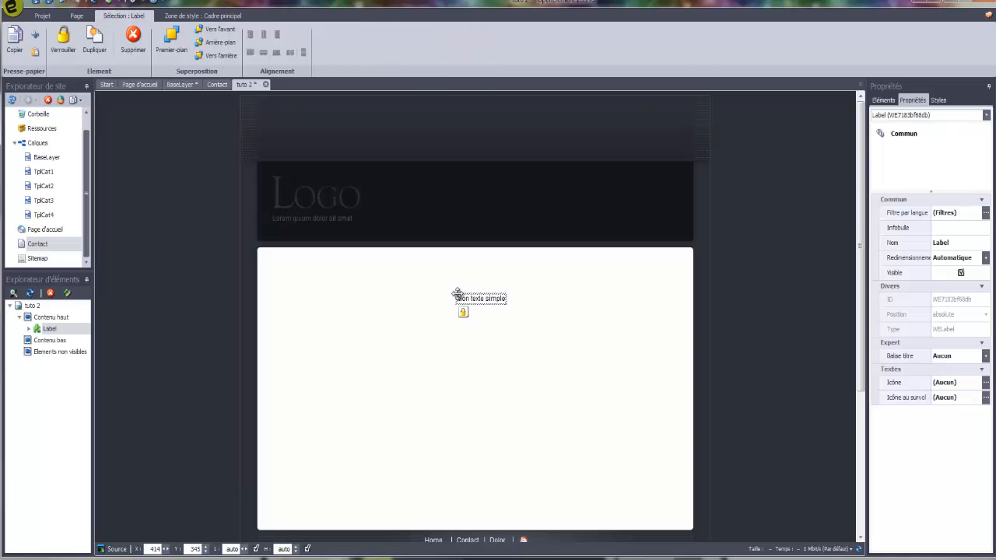
pyautogui.click(563, 389)
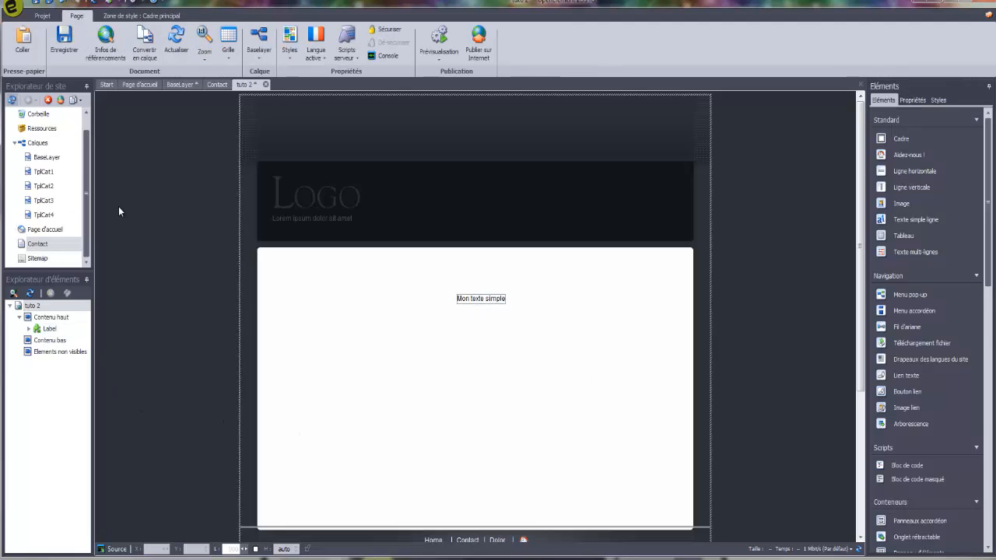
# Close the tuto 2 page with its changes saved and locate the page in the site structure.
pyautogui.click(267, 84)
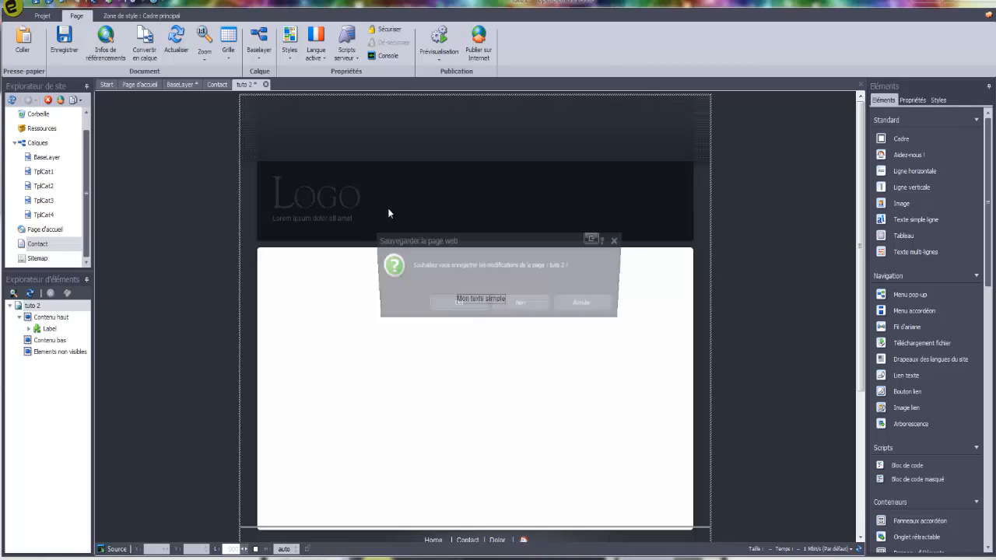
pyautogui.click(463, 312)
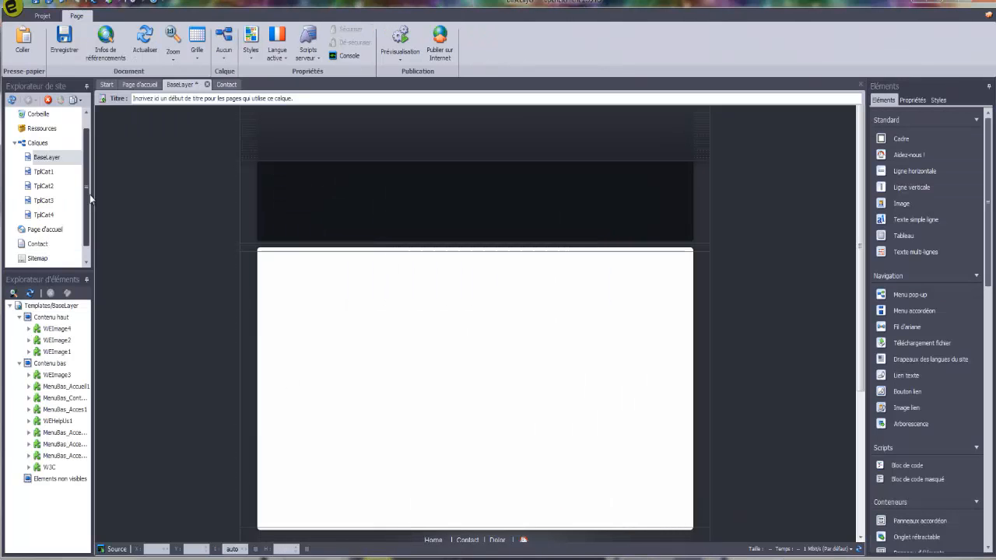
pyautogui.moveTo(87, 209); pyautogui.dragTo(87, 225)
pyautogui.click(48, 262)
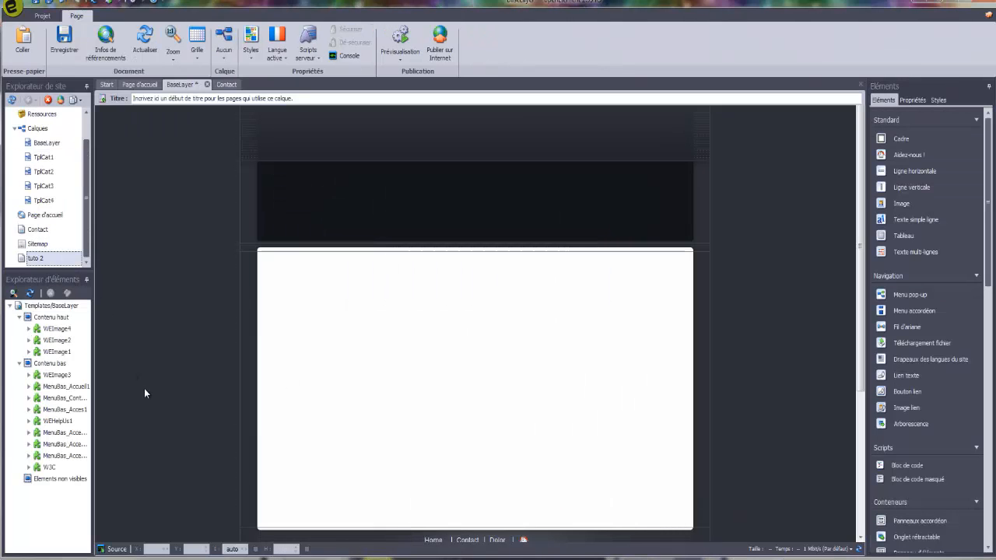
# Reopen the tuto 2 page from the site structure and go to BaseLayer through its inherited logo.
pyautogui.click(47, 143)
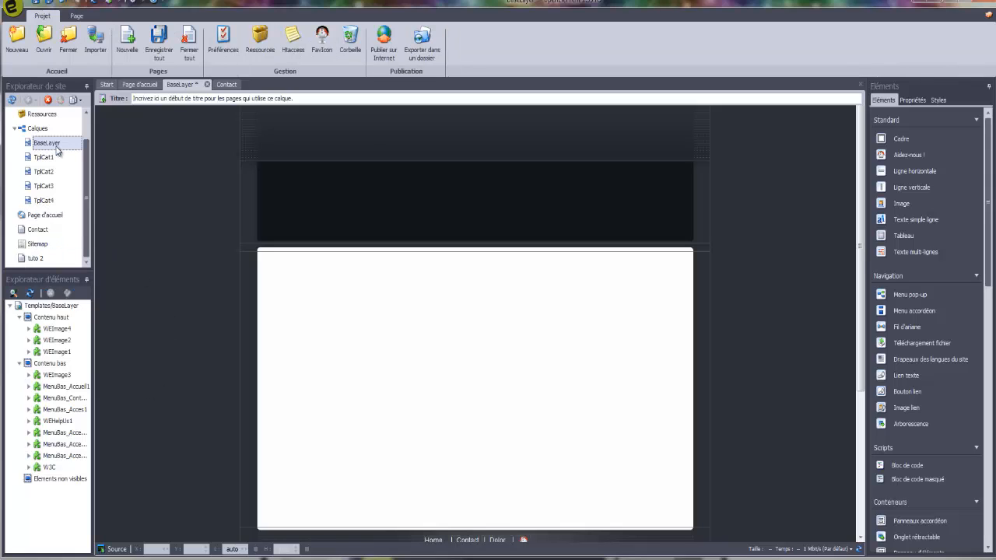
pyautogui.doubleClick(36, 258)
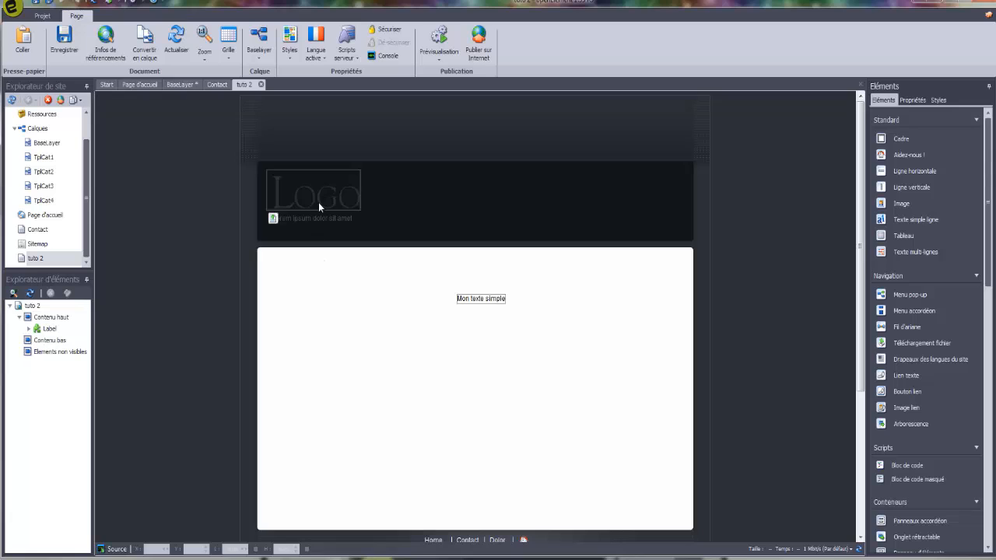
pyautogui.doubleClick(275, 225)
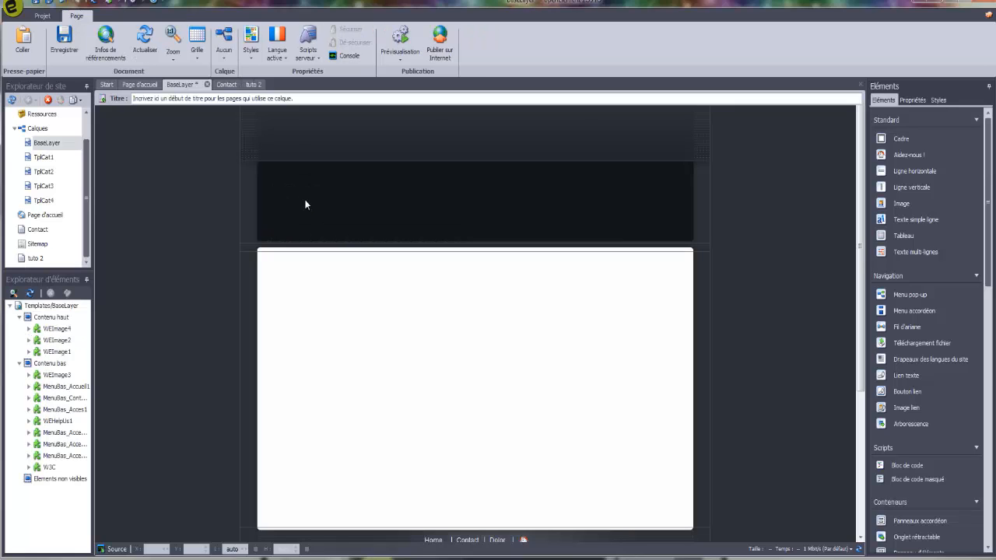
# Look over BaseLayer's header area, its place in the site structure and the available elements down to the Formulaire group.
pyautogui.click(305, 200)
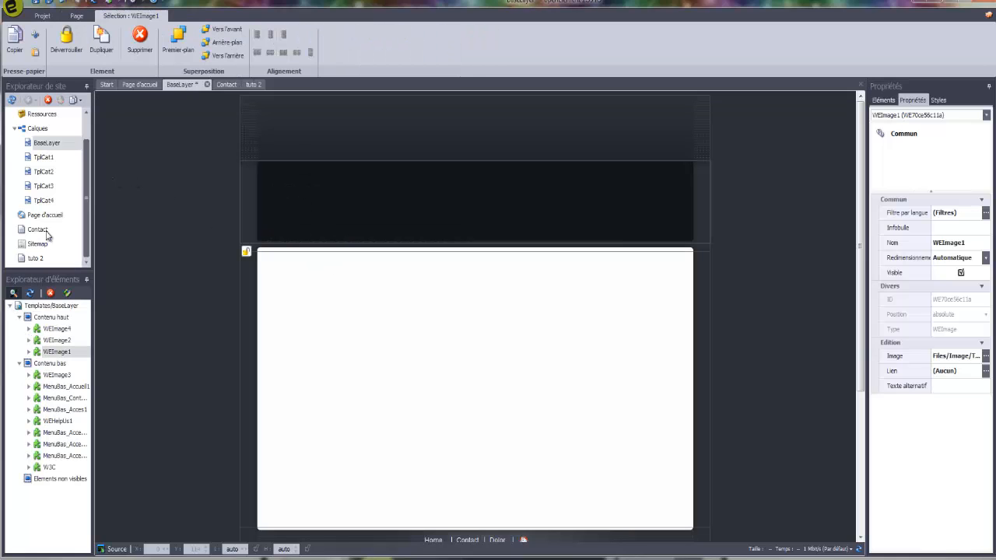
pyautogui.click(51, 202)
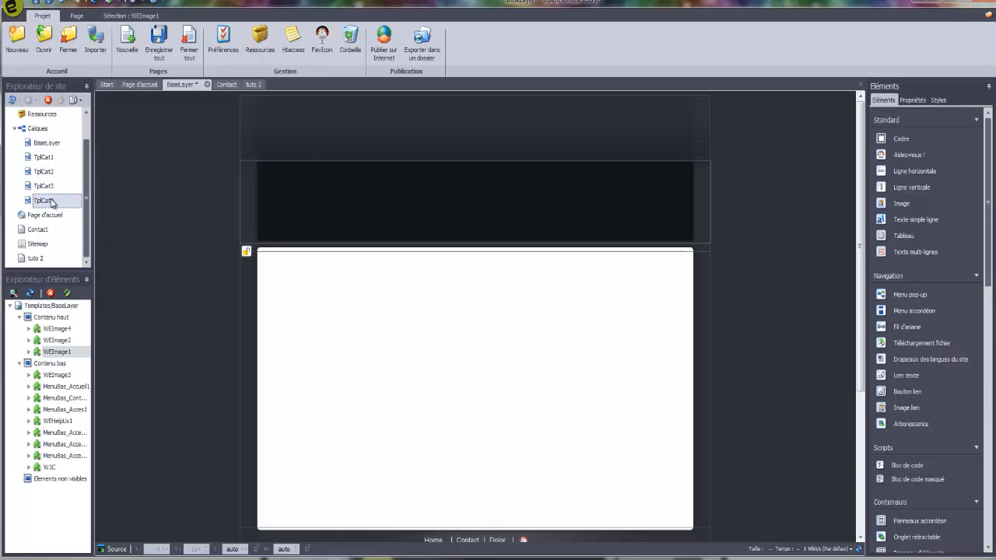
pyautogui.click(50, 144)
pyautogui.click(50, 144)
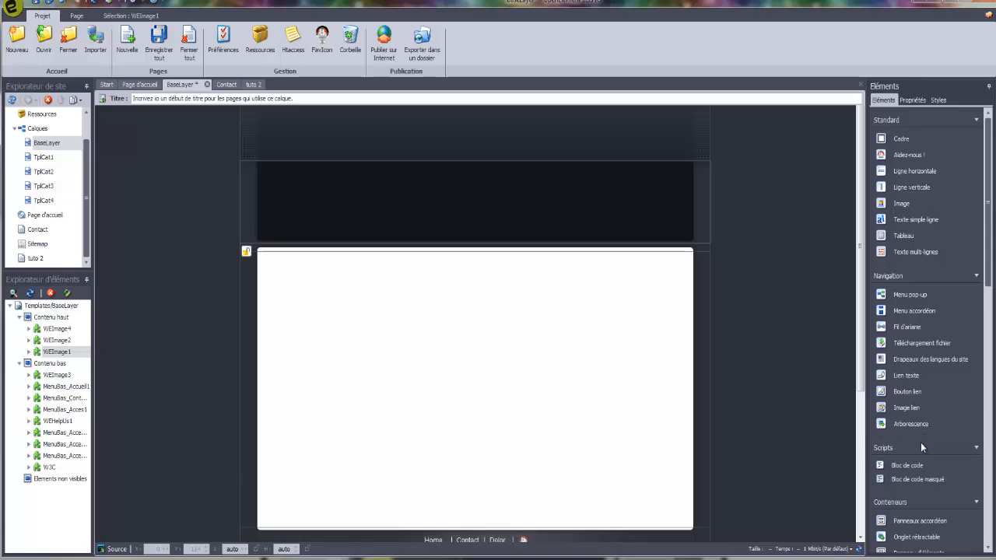
pyautogui.scroll(-5, 918, 465)
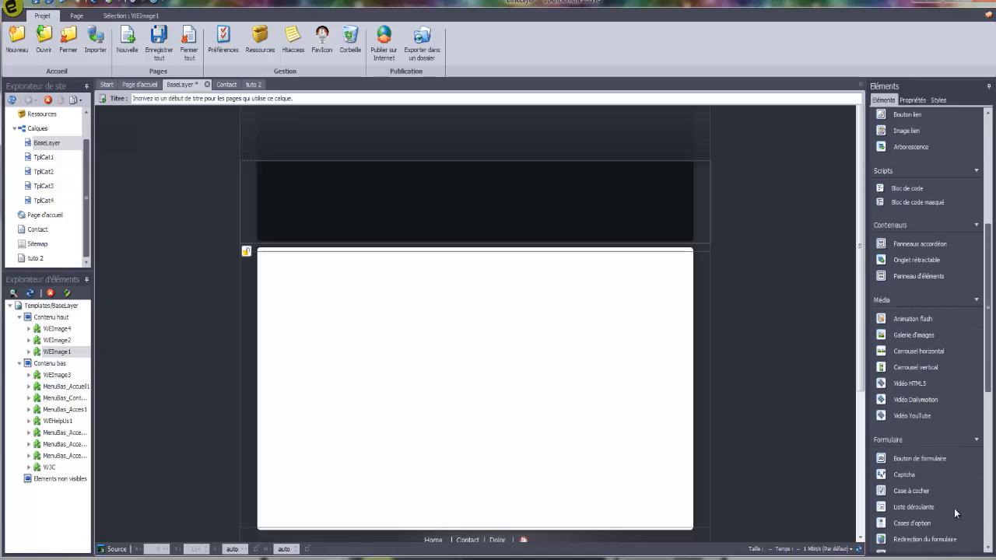
pyautogui.moveTo(926, 459)
pyautogui.mouseDown()
pyautogui.moveTo(872, 448)
pyautogui.moveTo(389, 169)
pyautogui.moveTo(791, 404)
pyautogui.moveTo(928, 539)
pyautogui.moveTo(916, 471)
pyautogui.mouseUp()
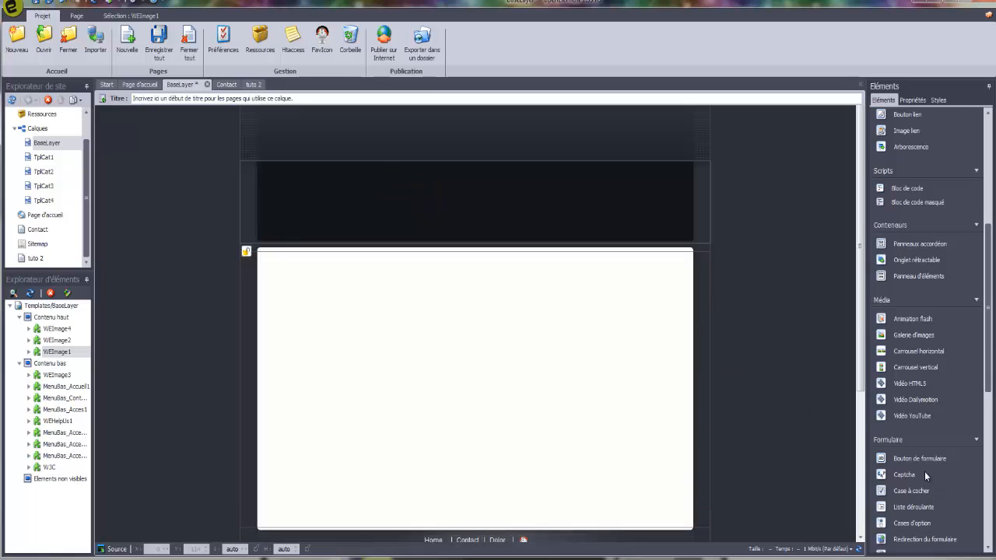
pyautogui.scroll(5, 924, 472)
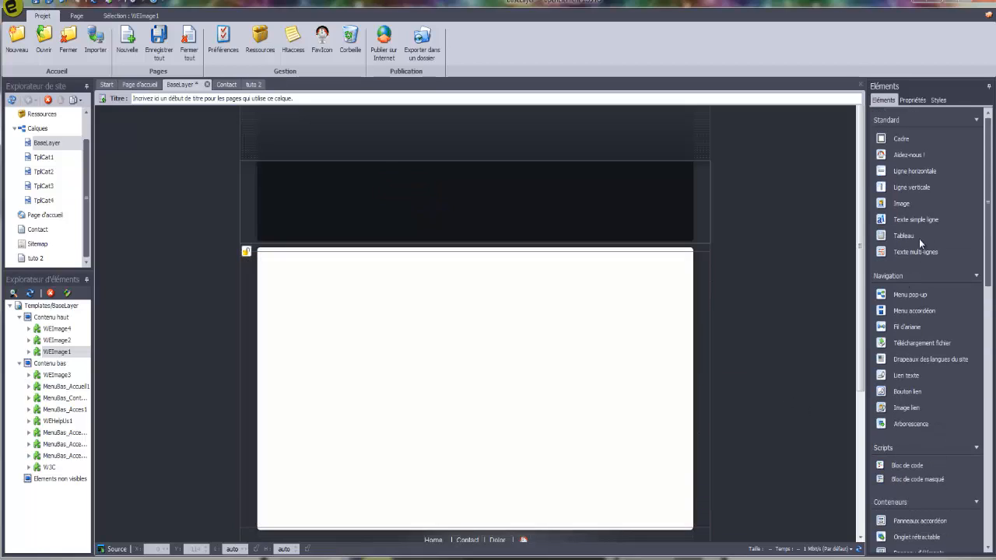
# Add a multi-line text element in BaseLayer's dark header band and set its text size to Très très grand.
pyautogui.moveTo(915, 252); pyautogui.dragTo(378, 211)
pyautogui.moveTo(465, 202); pyautogui.dragTo(466, 202)
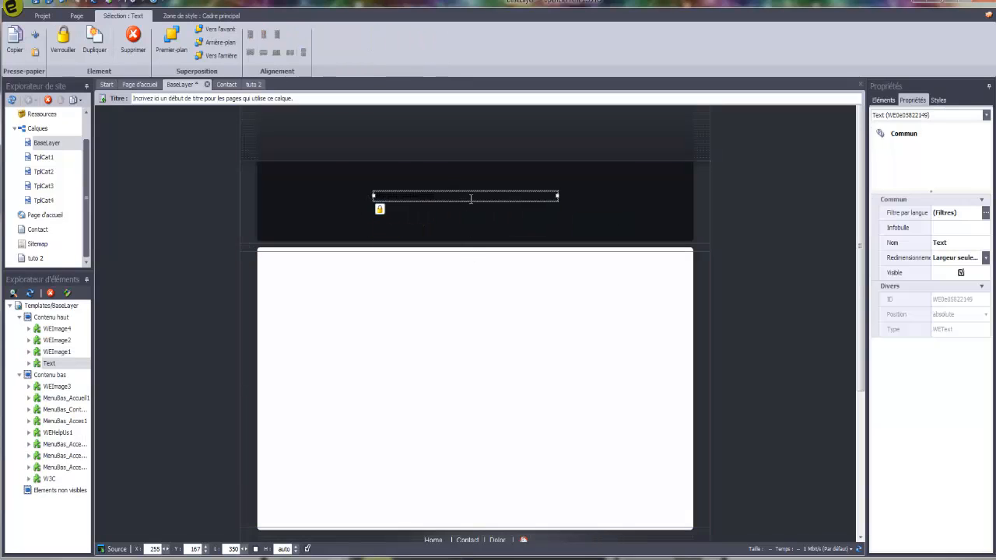
pyautogui.doubleClick(470, 200)
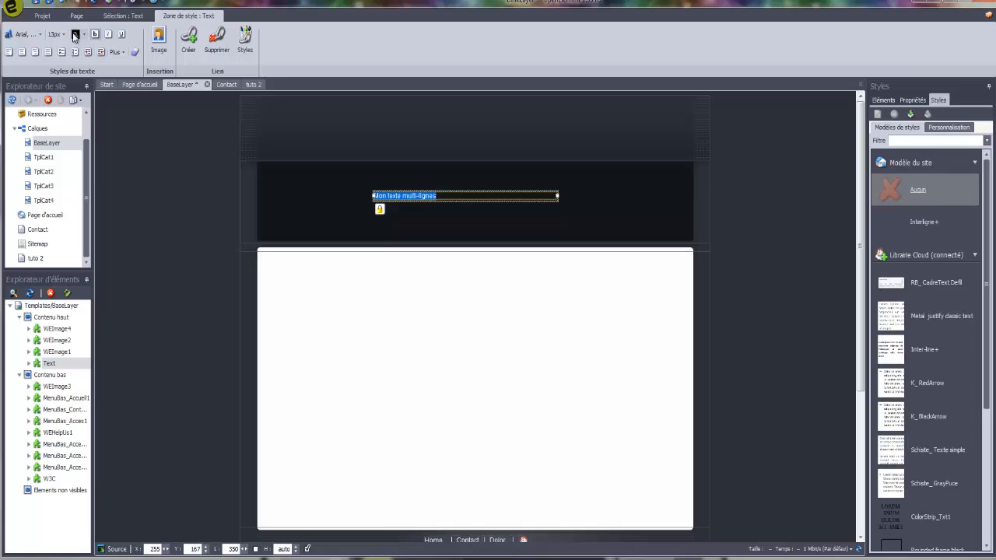
pyautogui.click(64, 35)
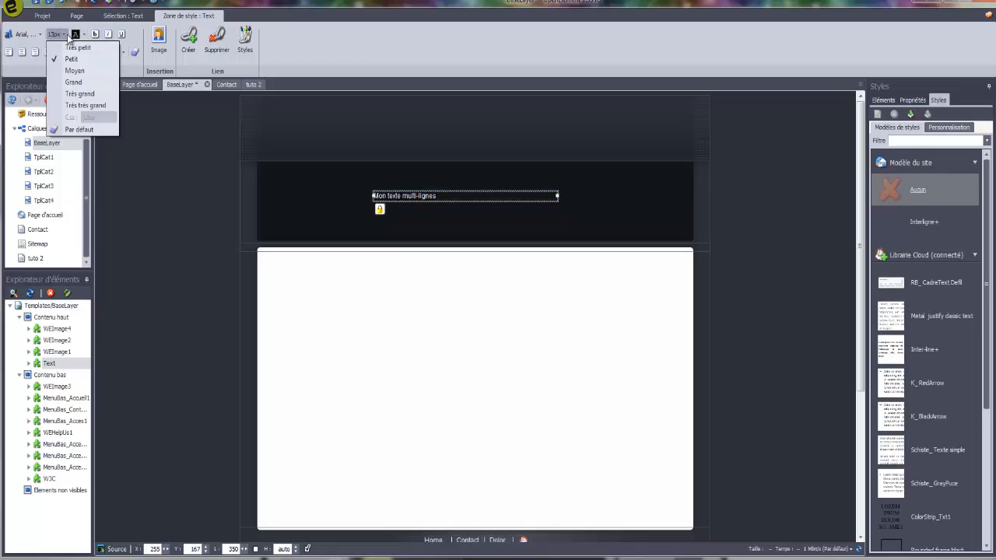
pyautogui.click(67, 105)
pyautogui.click(245, 217)
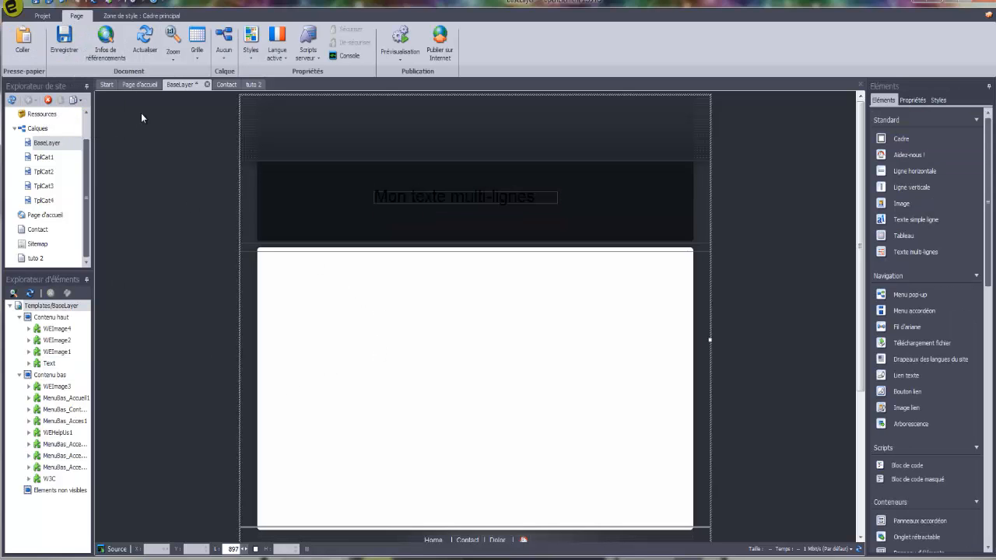
# Close BaseLayer with its changes saved and check the multi-line text inherited by the tuto 2 page.
pyautogui.click(207, 84)
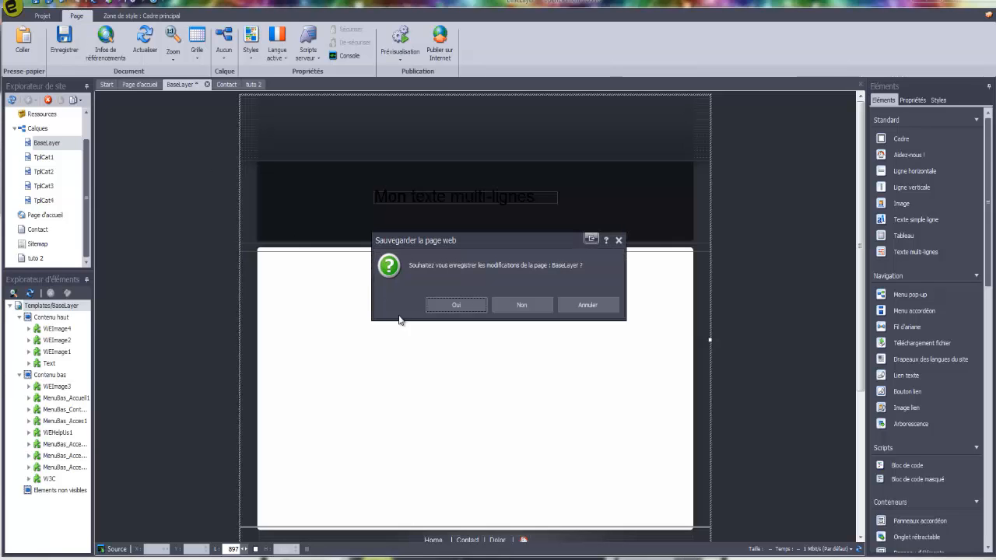
pyautogui.click(433, 309)
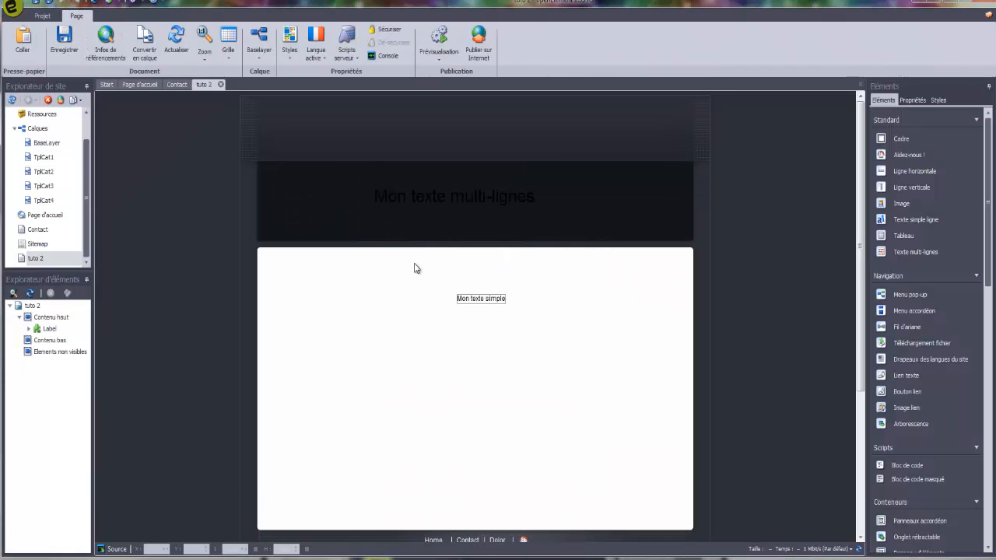
pyautogui.click(35, 258)
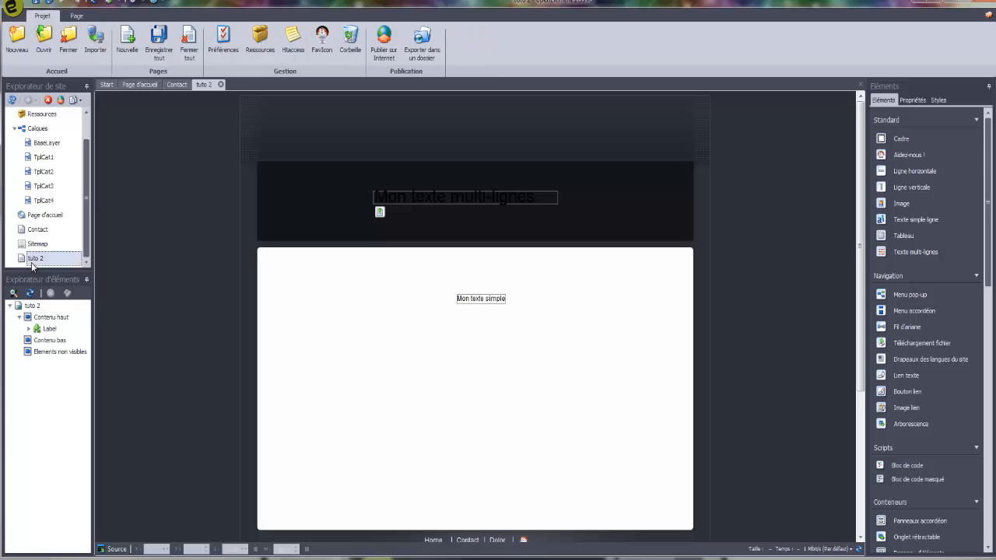
pyautogui.click(432, 221)
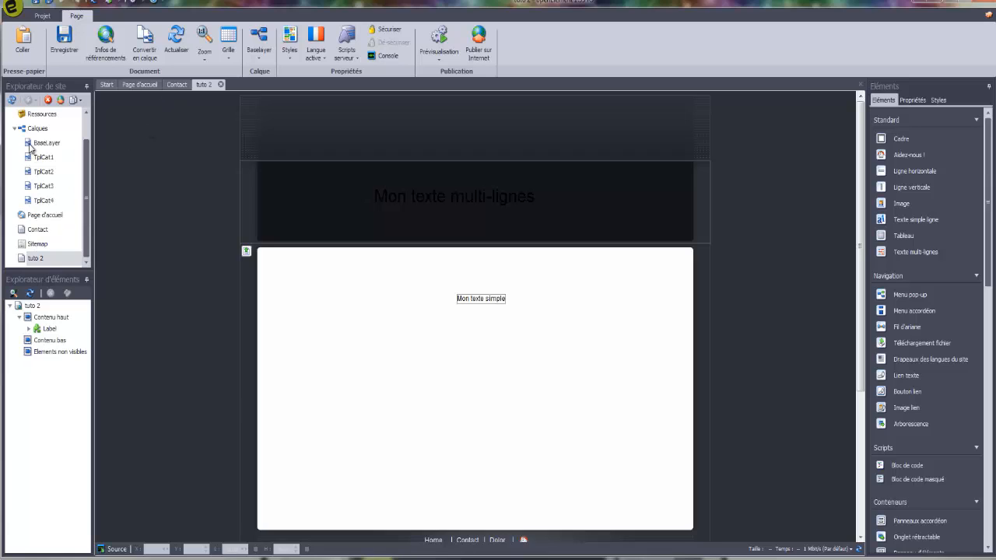
pyautogui.moveTo(34, 148)
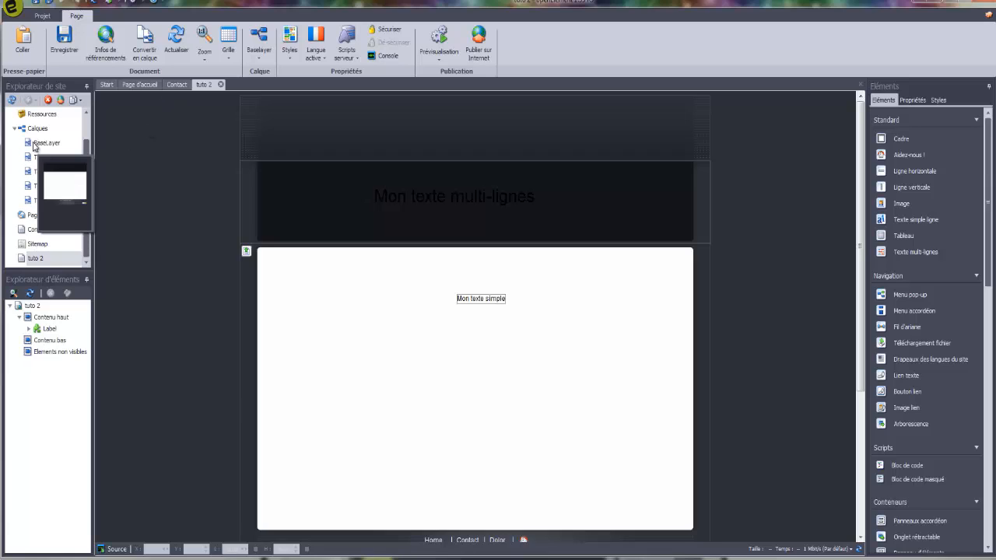
pyautogui.click(381, 195)
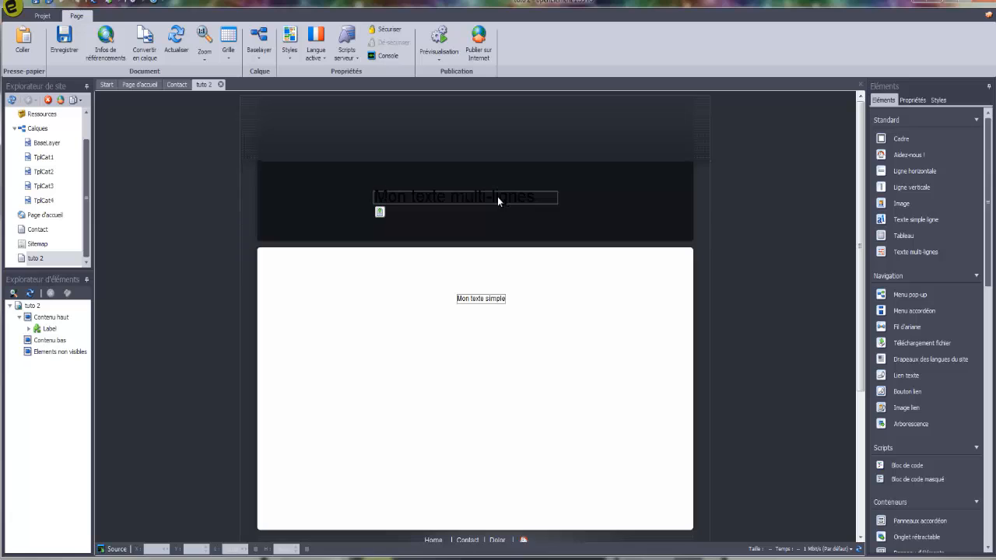
pyautogui.click(43, 143)
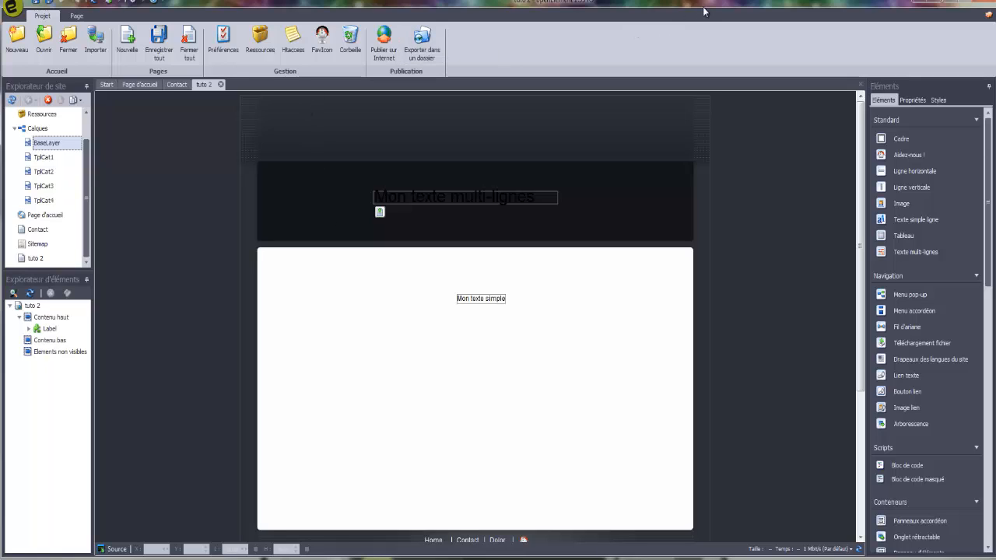
pyautogui.moveTo(60, 200)
# Shift the simple text in the tuto 2 page's white area slightly, to about X 410, Y 350.
pyautogui.click(482, 298)
pyautogui.click(456, 315)
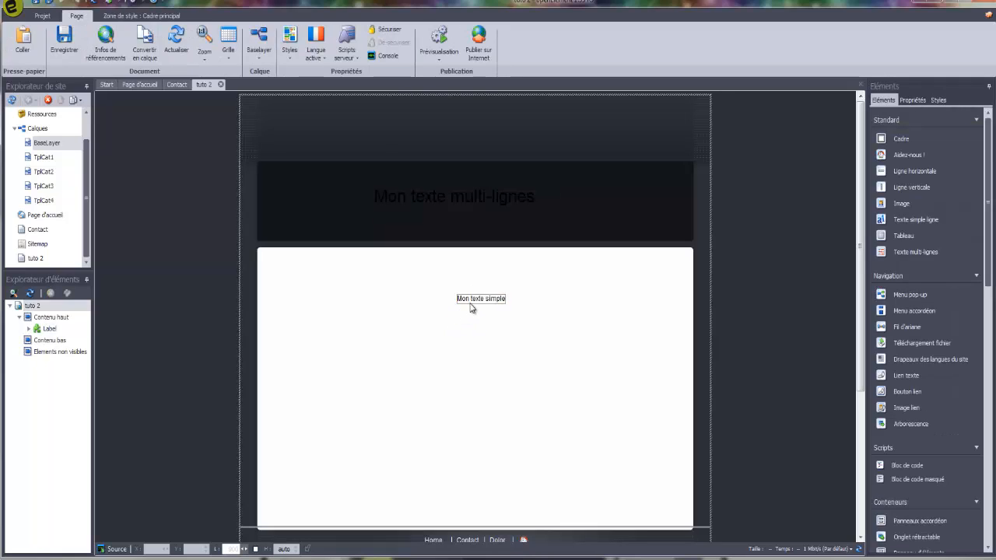
pyautogui.moveTo(470, 303); pyautogui.dragTo(467, 306)
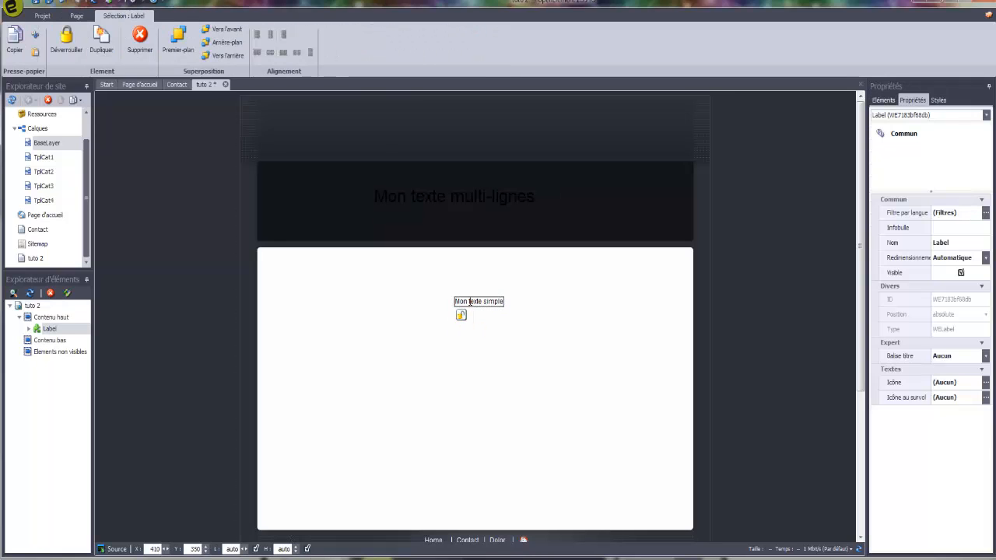
pyautogui.doubleClick(468, 301)
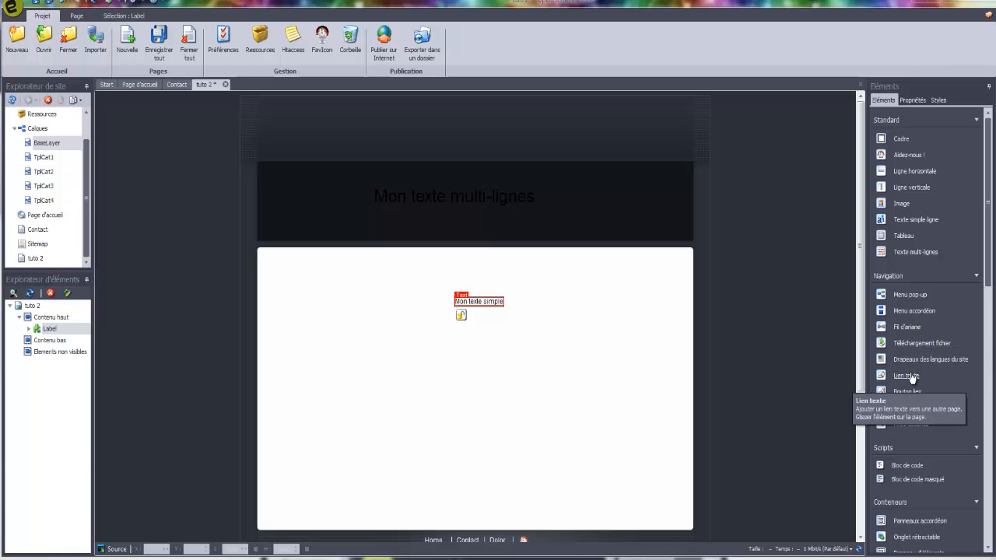
# Add a text link beside the simple text at about X 616, Y 380, with Page d'accueil (index) as its destination.
pyautogui.moveTo(910, 378); pyautogui.dragTo(570, 315)
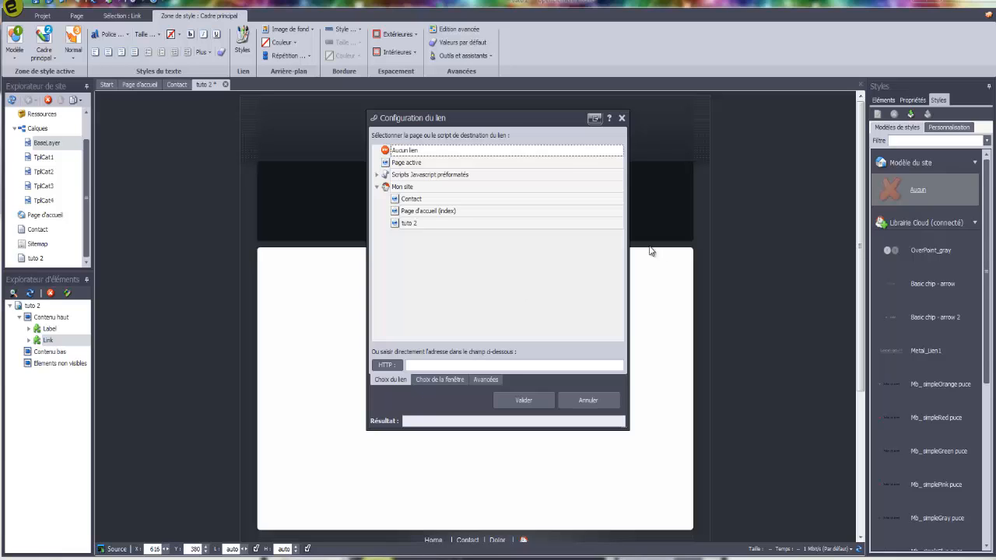
pyautogui.click(451, 211)
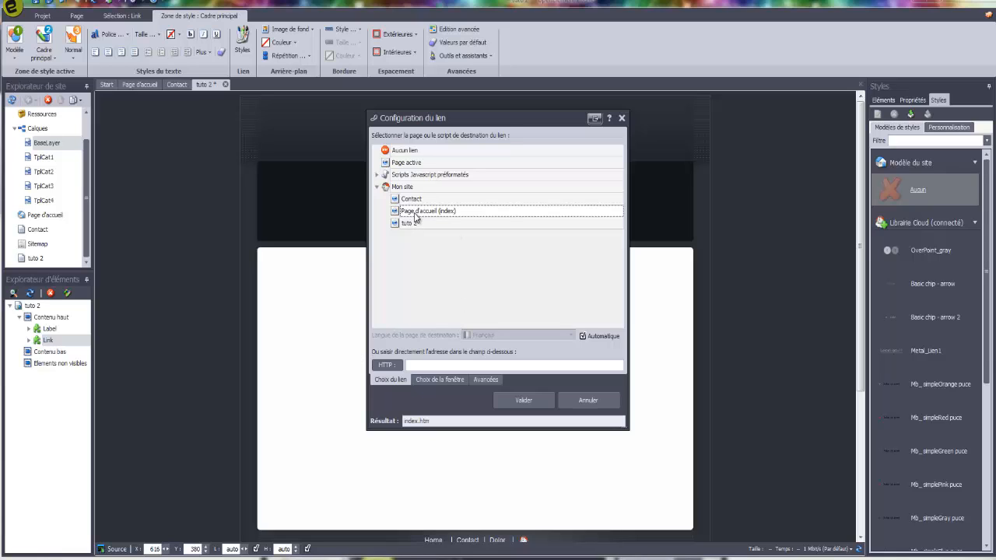
pyautogui.click(411, 365)
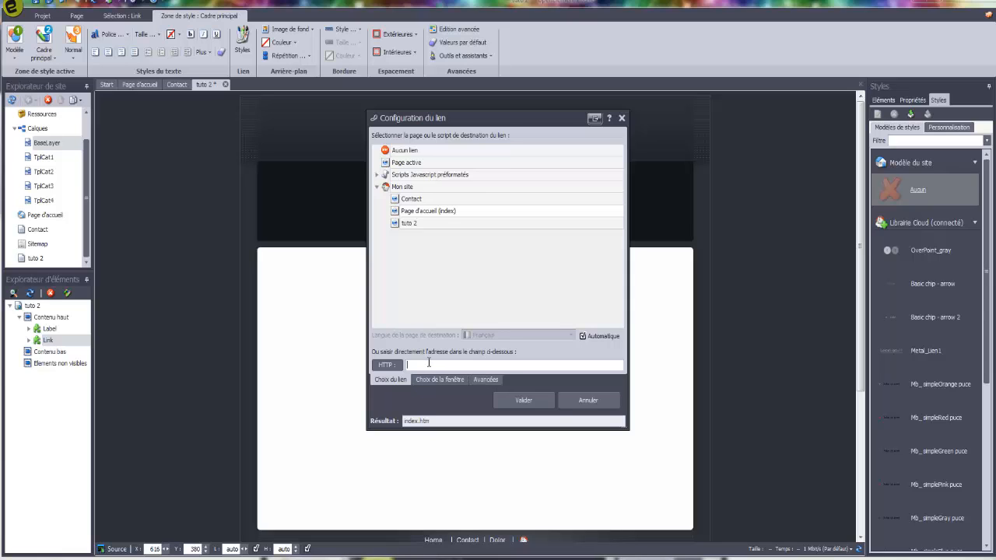
pyautogui.click(407, 211)
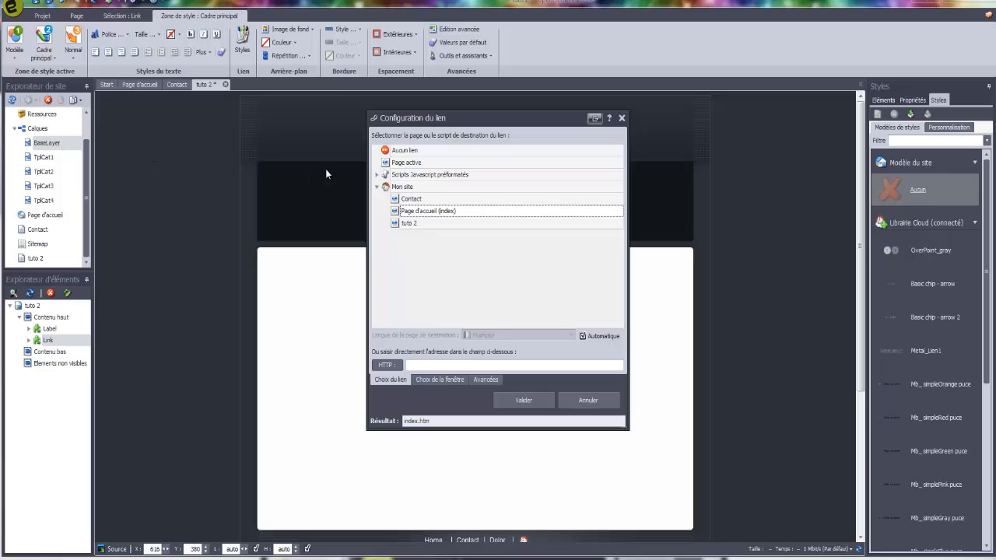
pyautogui.click(514, 402)
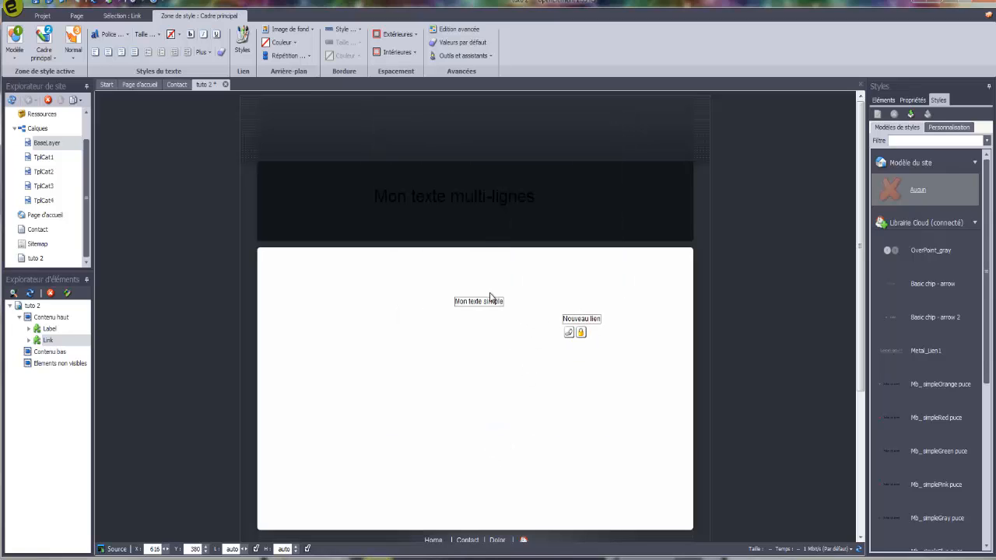
pyautogui.click(507, 333)
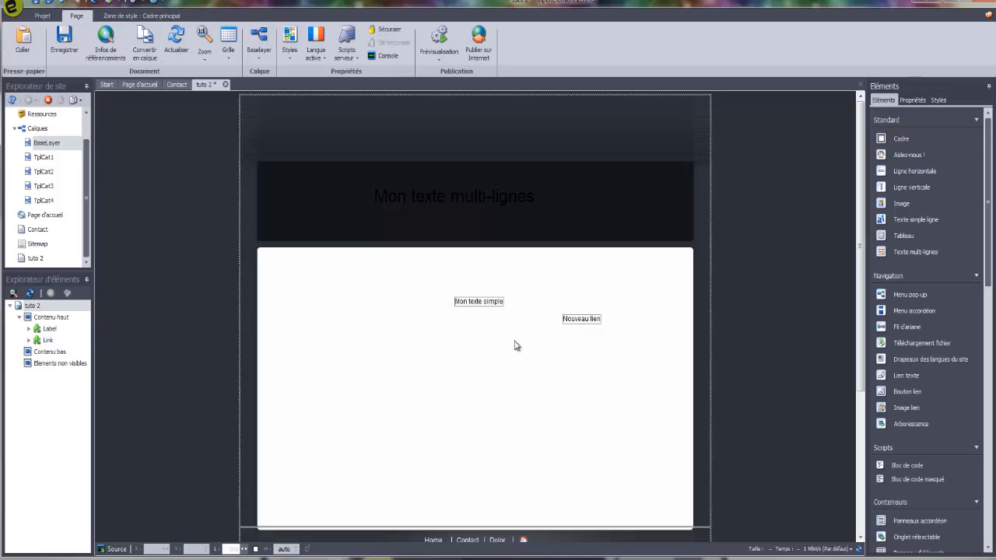
pyautogui.click(478, 43)
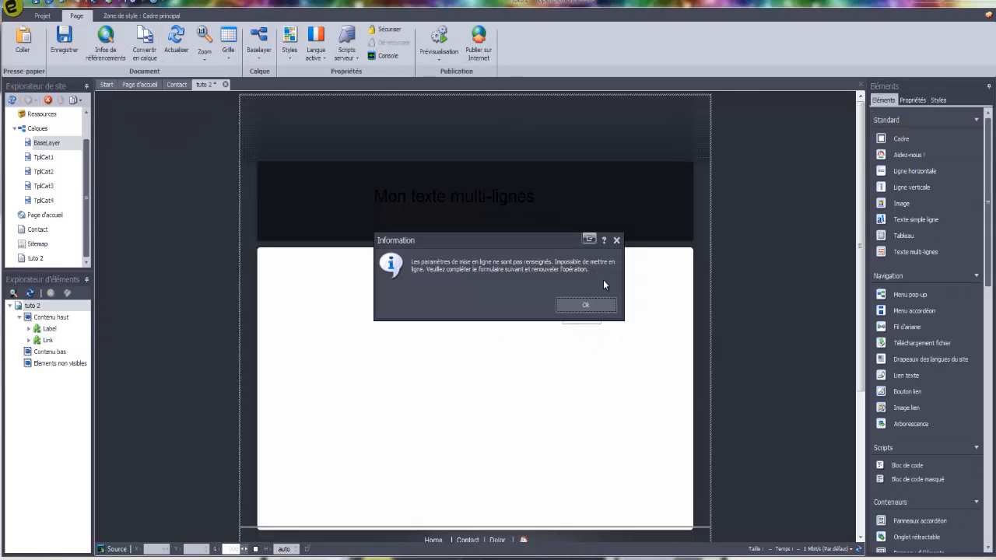
pyautogui.click(585, 305)
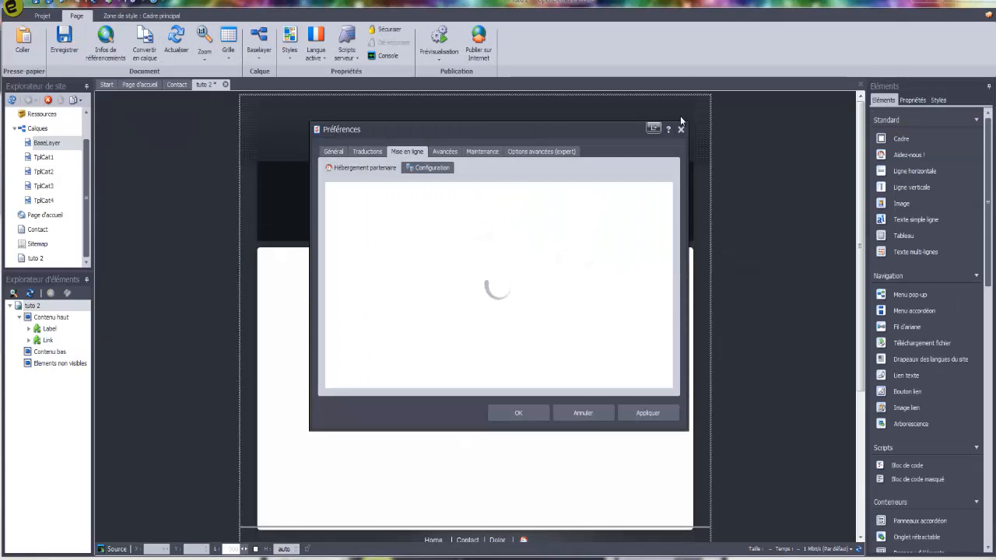
pyautogui.click(680, 129)
# Preview the tuto 2 page in Firefox and test its new text link.
pyautogui.click(446, 53)
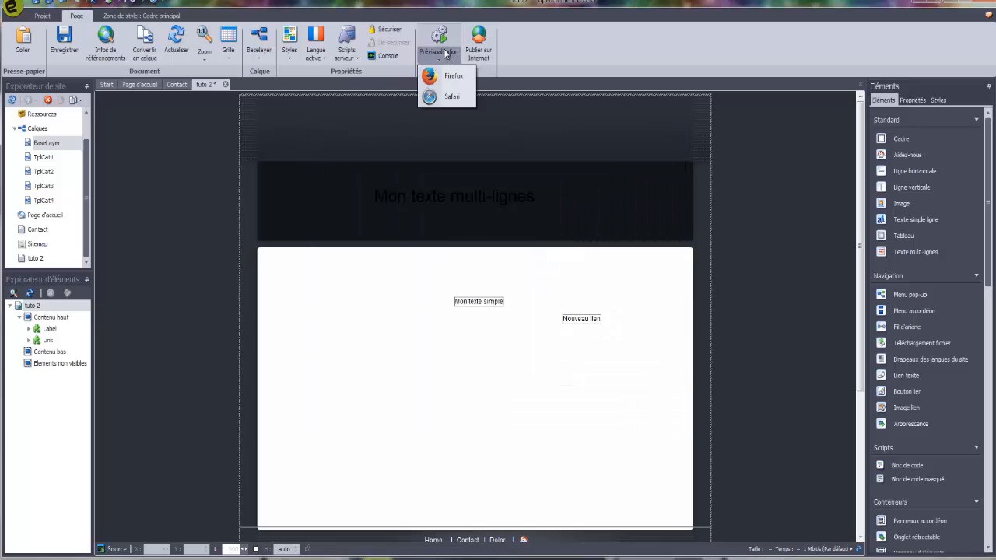
pyautogui.click(452, 75)
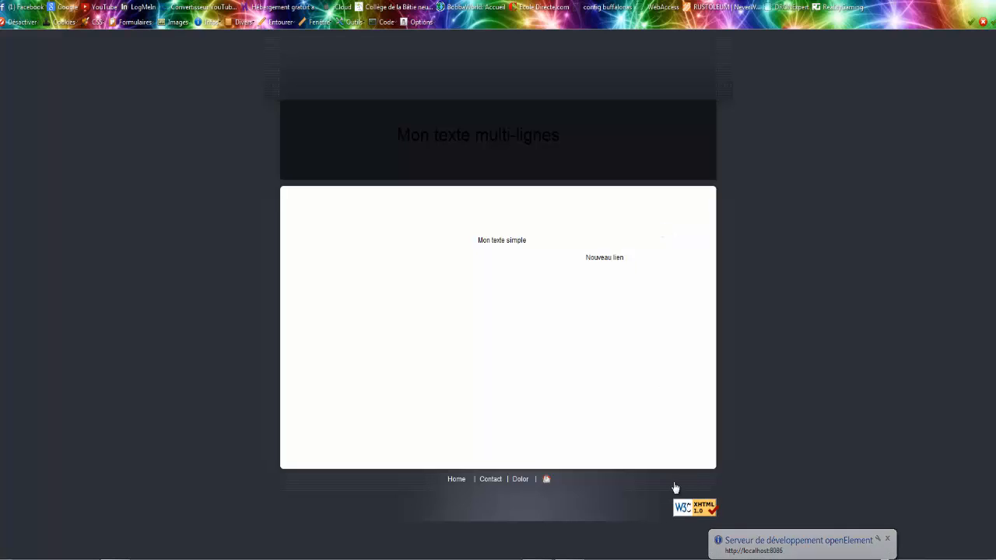
pyautogui.click(596, 264)
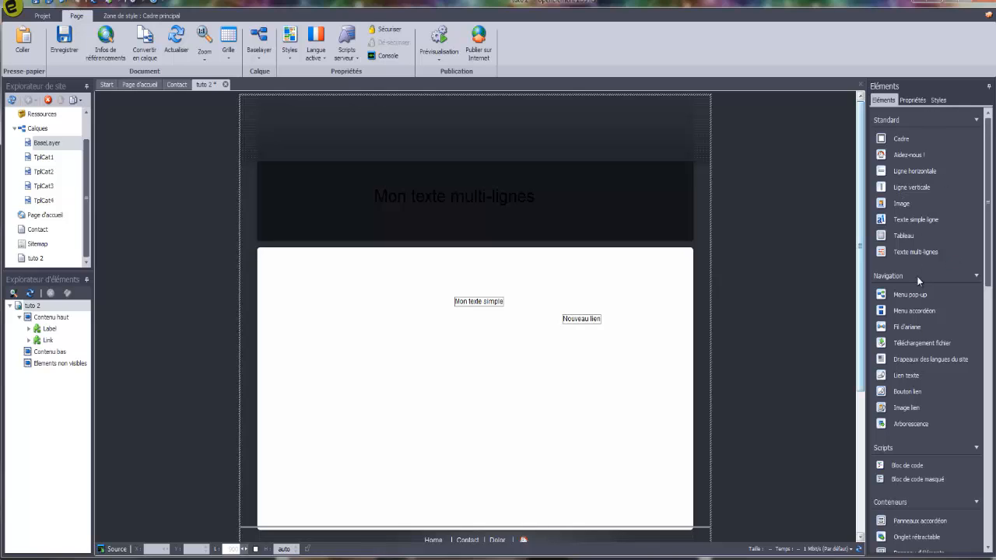
# Expand the Label element under Contenu haut in the element structure to examine its style zones.
pyautogui.click(42, 319)
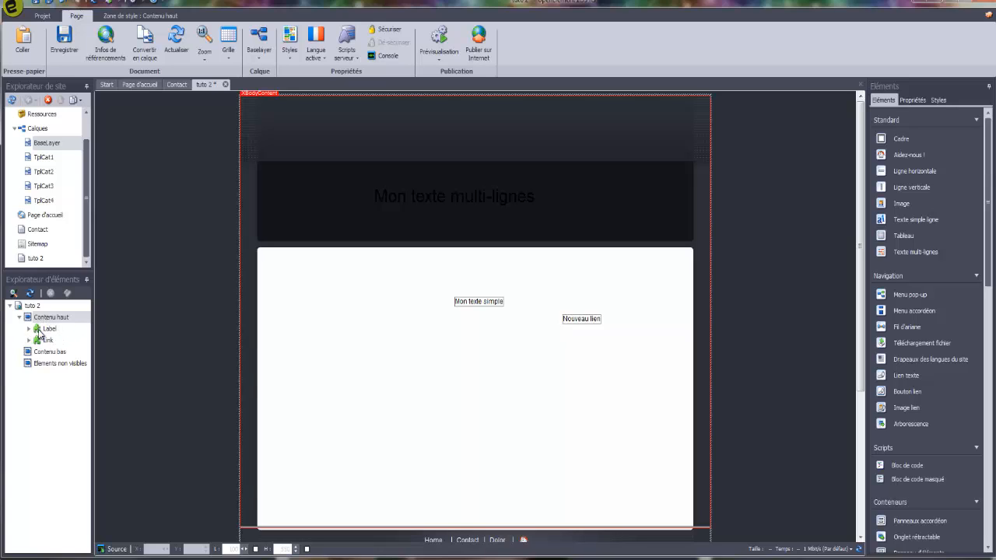
pyautogui.click(40, 330)
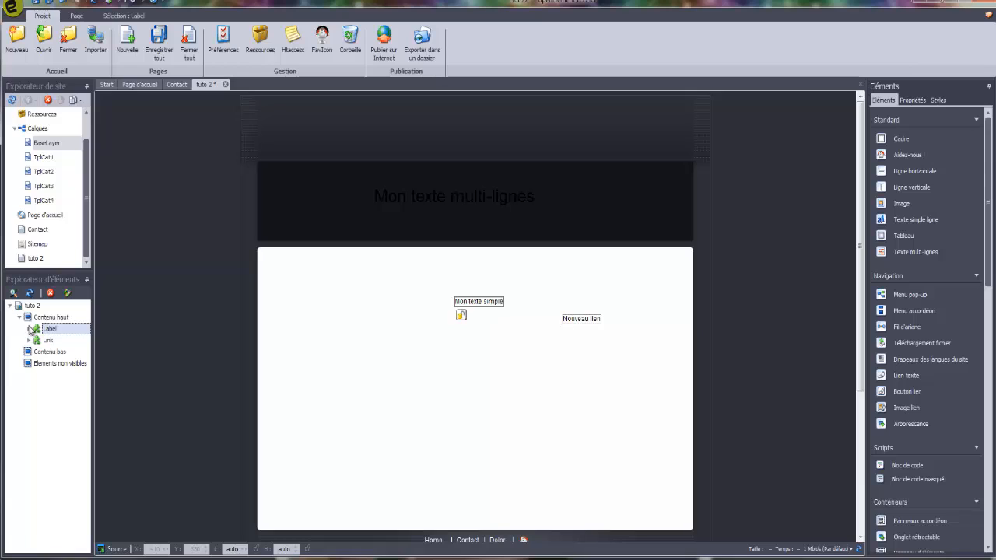
pyautogui.click(29, 331)
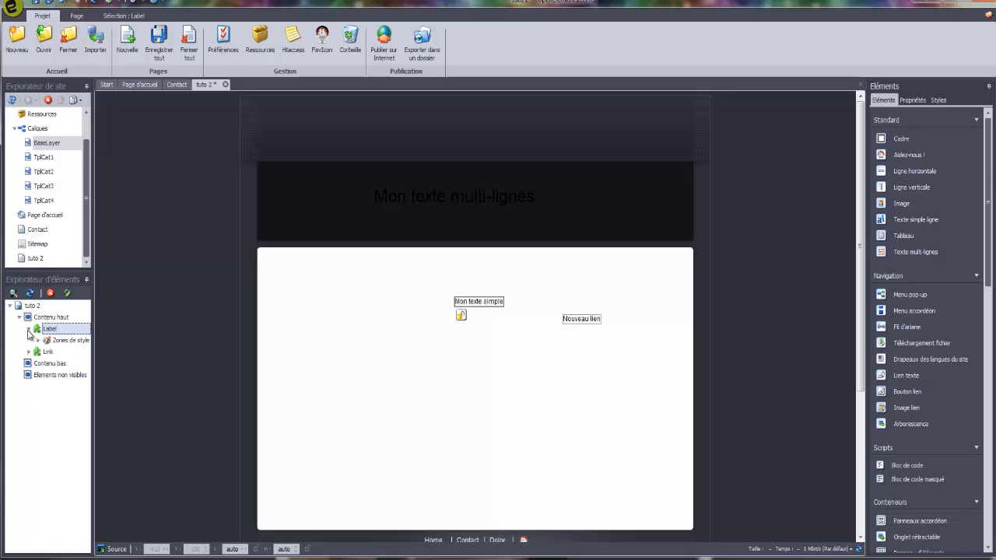
pyautogui.click(62, 342)
pyautogui.click(38, 342)
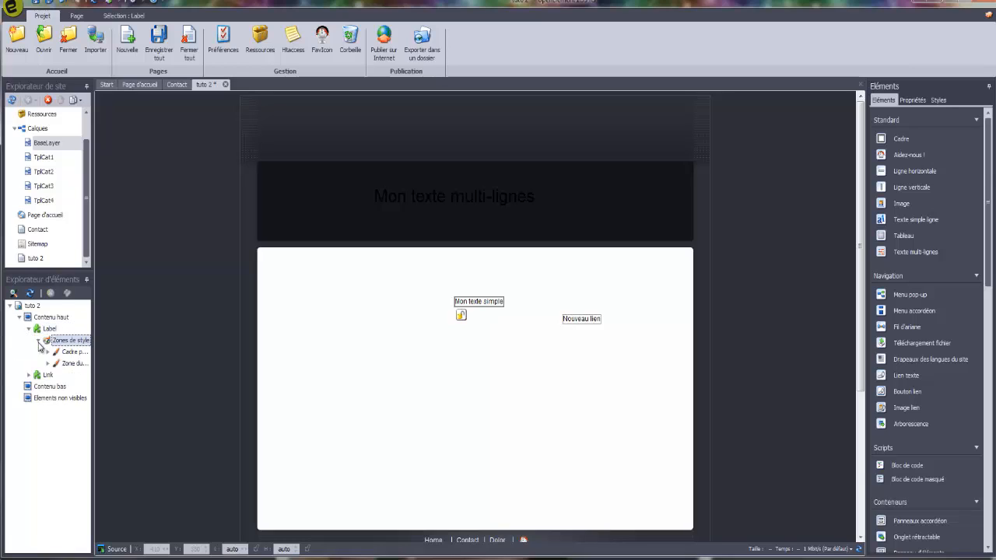
# Select the text link on the tuto 2 page and the Elements non visibles group to examine the page's element structure.
pyautogui.click(517, 320)
pyautogui.moveTo(445, 263); pyautogui.dragTo(643, 370)
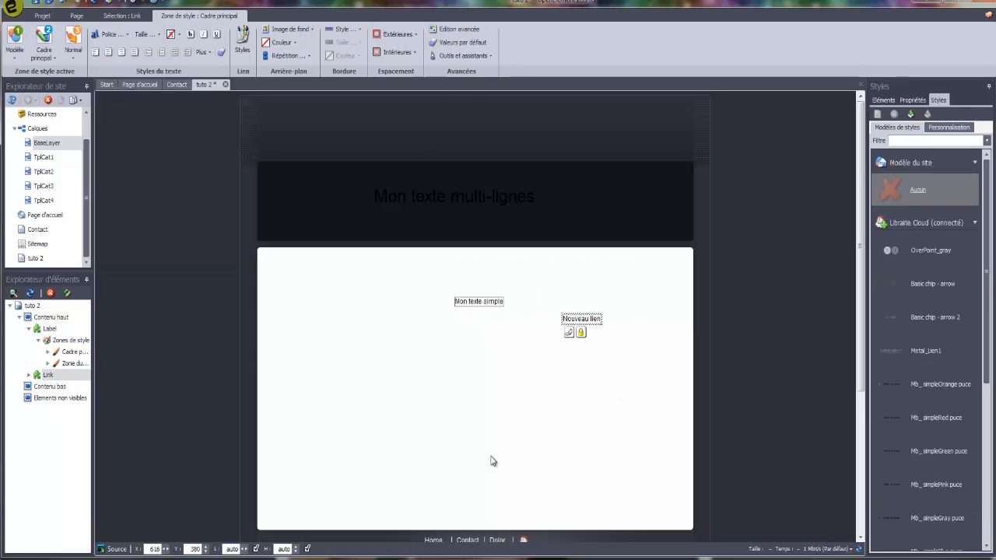
pyautogui.click(494, 460)
pyautogui.click(33, 398)
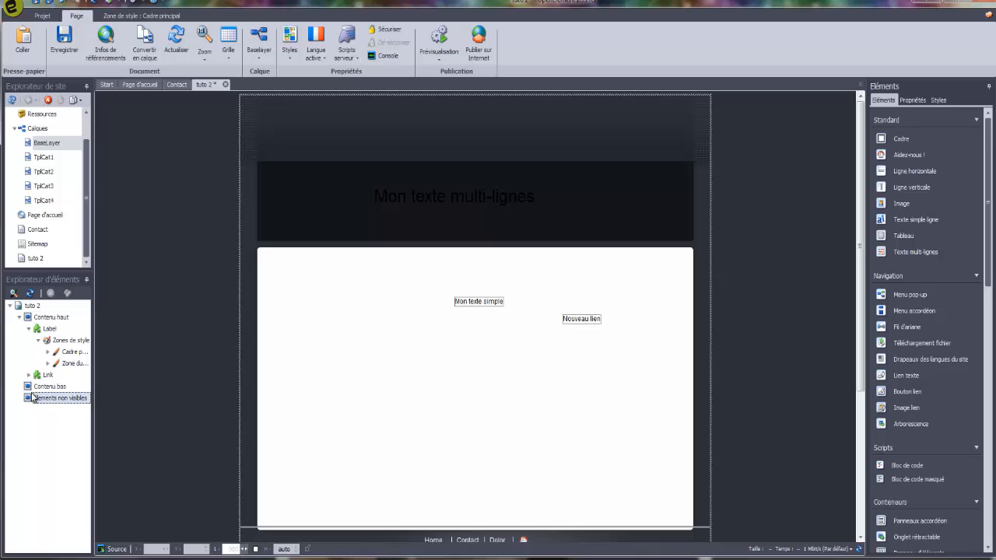
# Open the BaseLayer layer from the W3C badge in the tuto 2 page's footer.
pyautogui.scroll(-3, 572, 402)
pyautogui.scroll(-1, 572, 403)
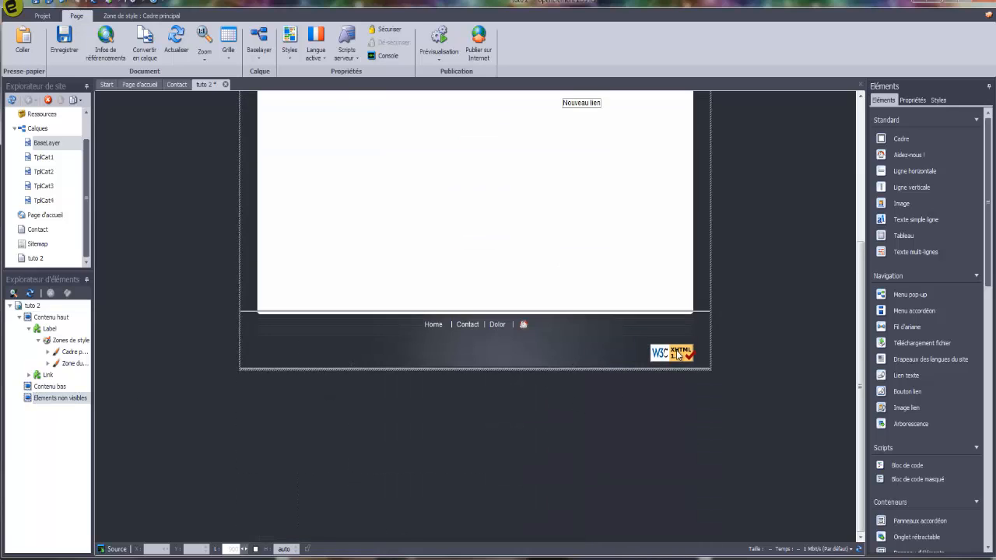
pyautogui.click(663, 355)
pyautogui.click(659, 371)
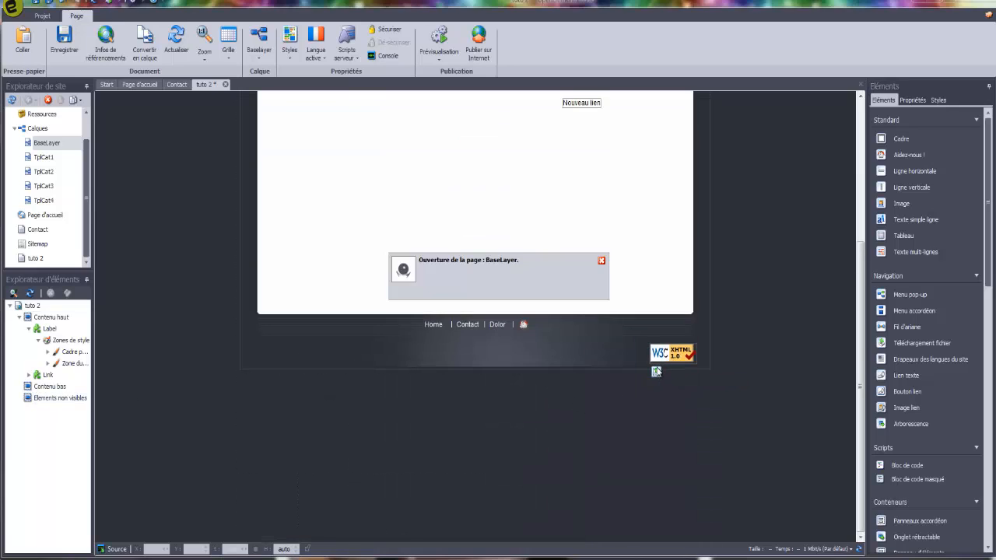
# Delete the W3C badge from the BaseLayer footer.
pyautogui.scroll(-5, 662, 369)
pyautogui.click(667, 352)
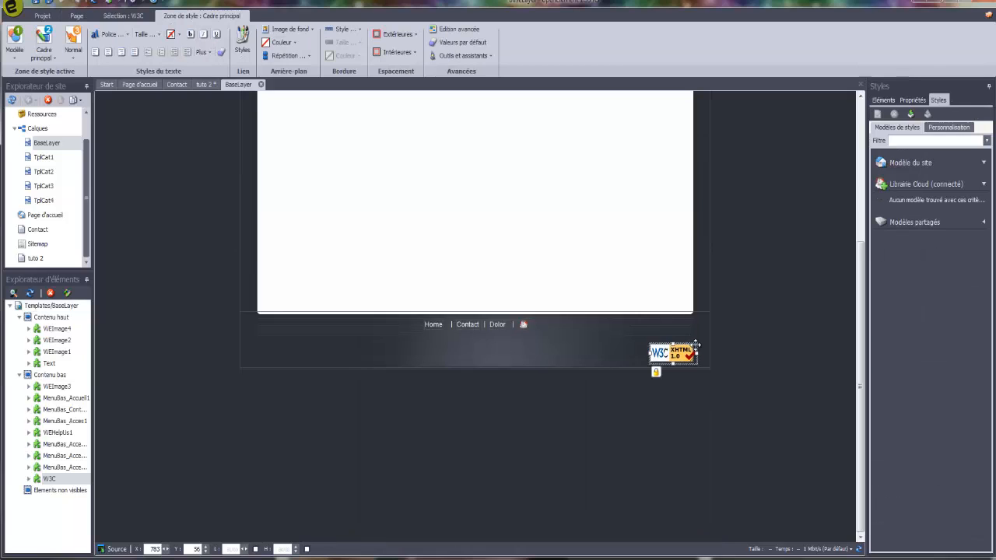
pyautogui.press('Delete')
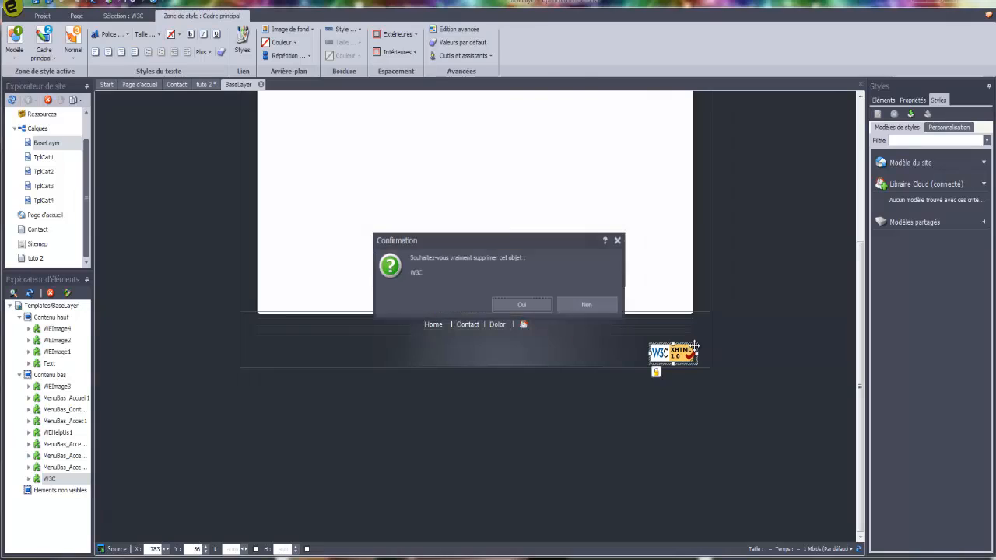
pyautogui.press('Return')
pyautogui.click(419, 405)
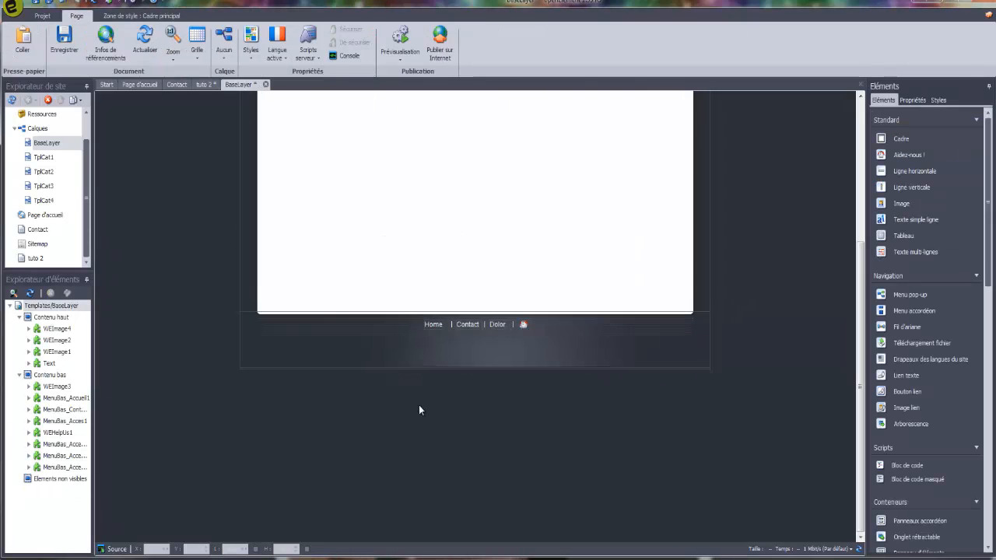
# Check the link destination of the Home entry in the BaseLayer footer menu.
pyautogui.click(433, 324)
pyautogui.click(434, 343)
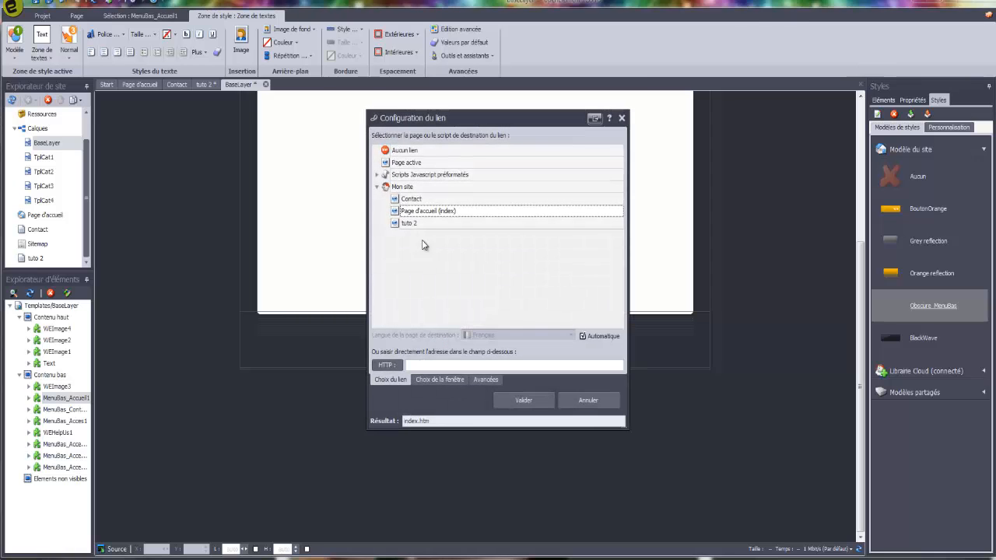
pyautogui.click(522, 401)
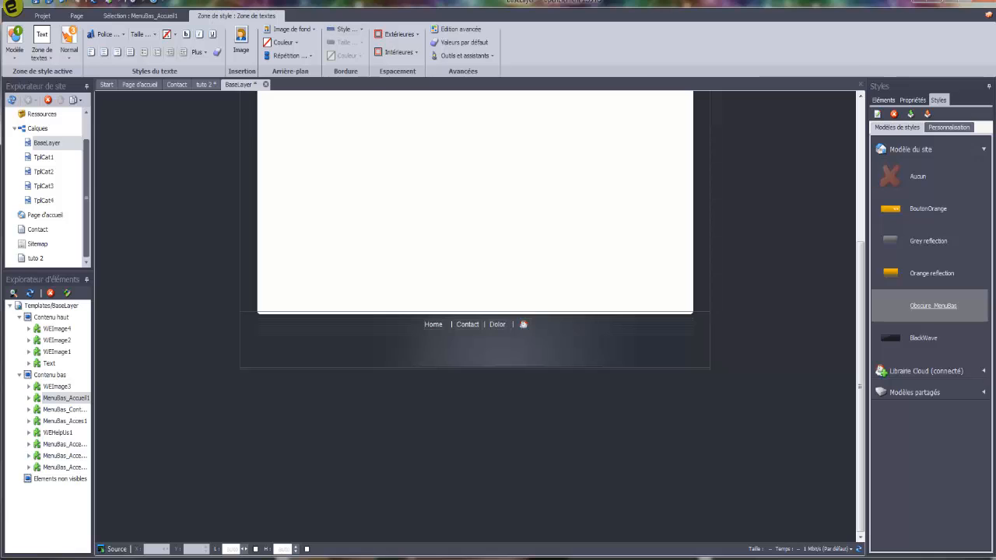
# Try to publish the site to the Internet, and close the Mise en ligne preferences without configuring hosting.
pyautogui.click(42, 15)
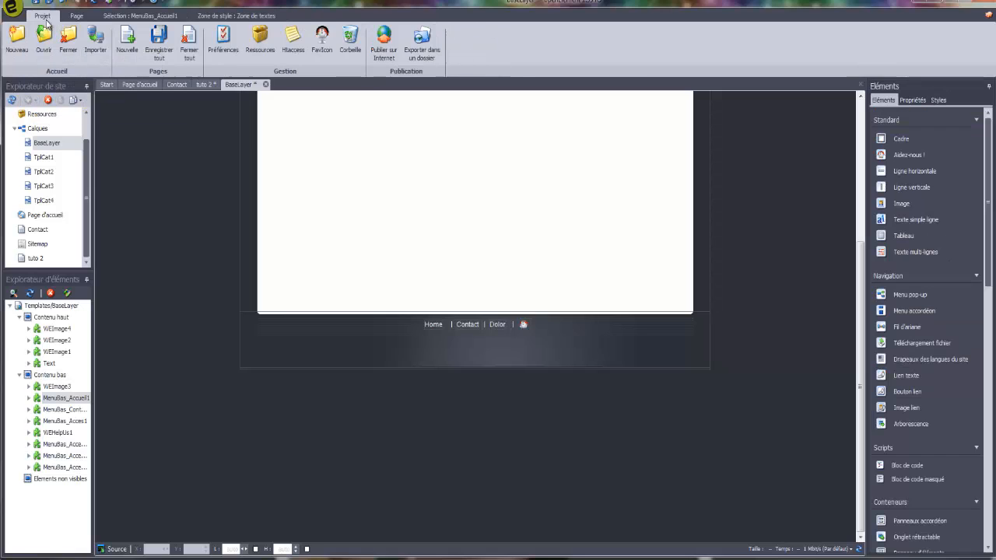
pyautogui.click(384, 43)
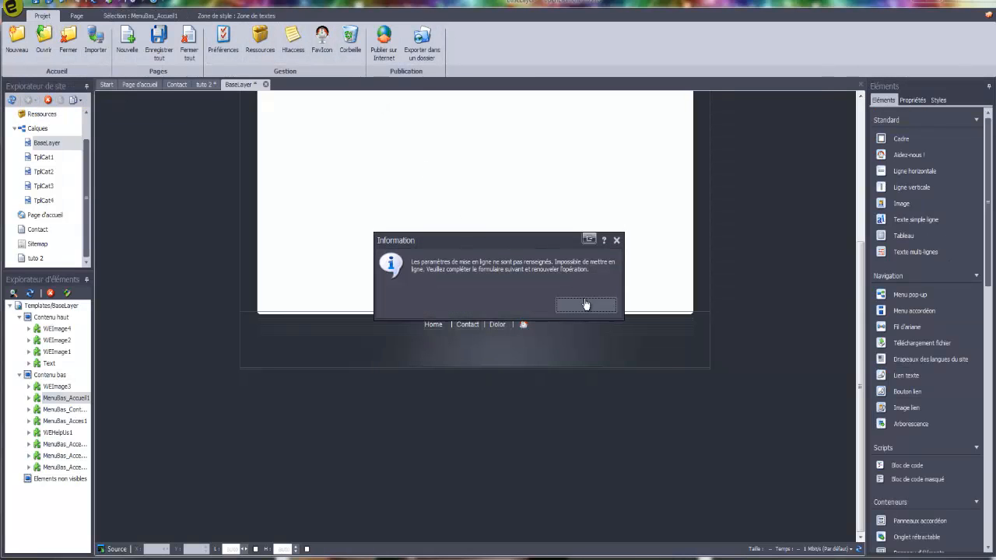
pyautogui.click(616, 240)
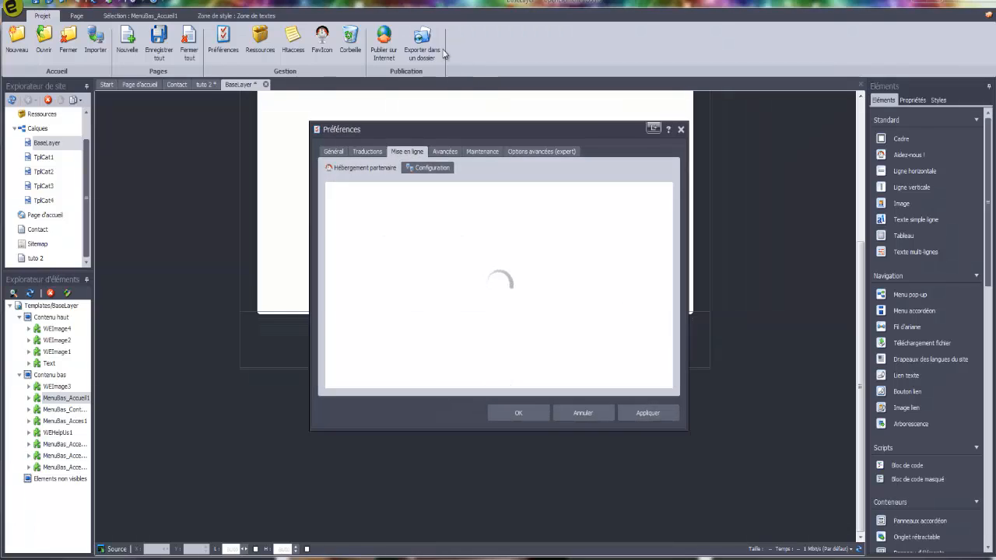
pyautogui.click(680, 129)
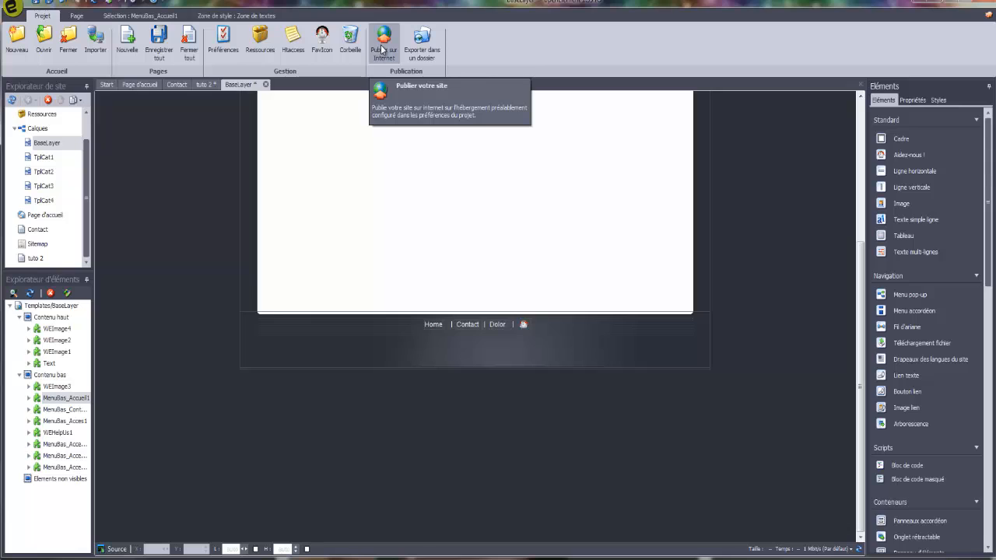
# Preview the BaseLayer layer in the browser, test its footer Home link and return to openElement.
pyautogui.click(84, 17)
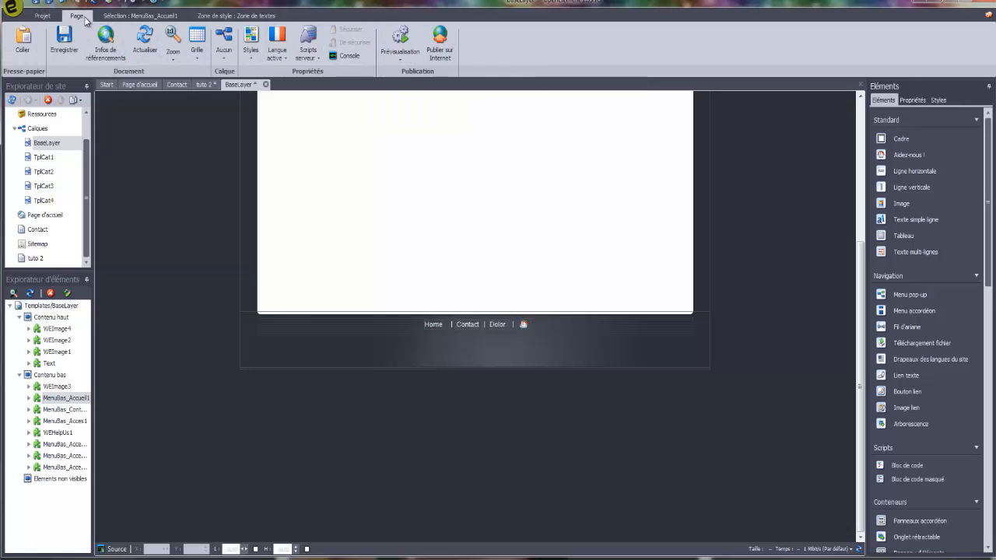
pyautogui.click(401, 35)
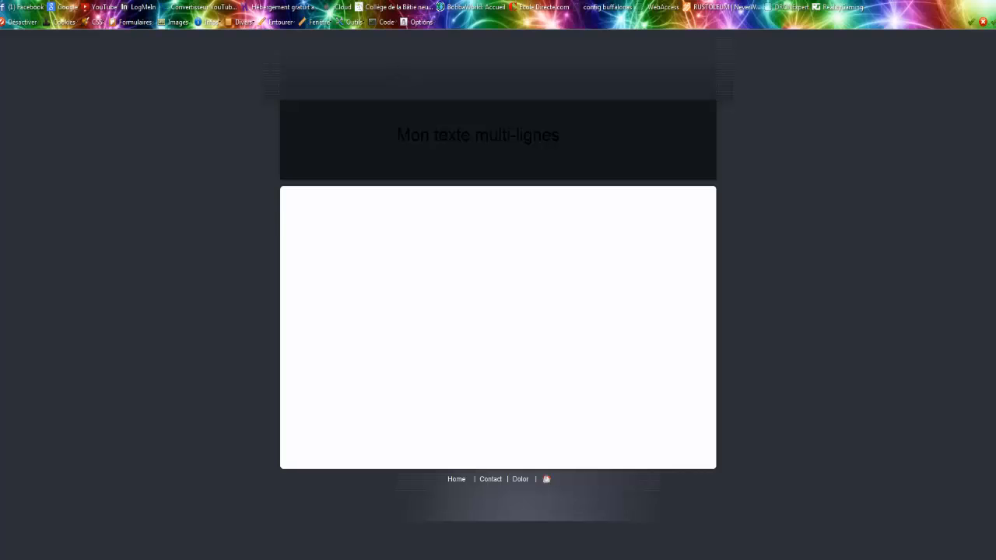
pyautogui.click(460, 486)
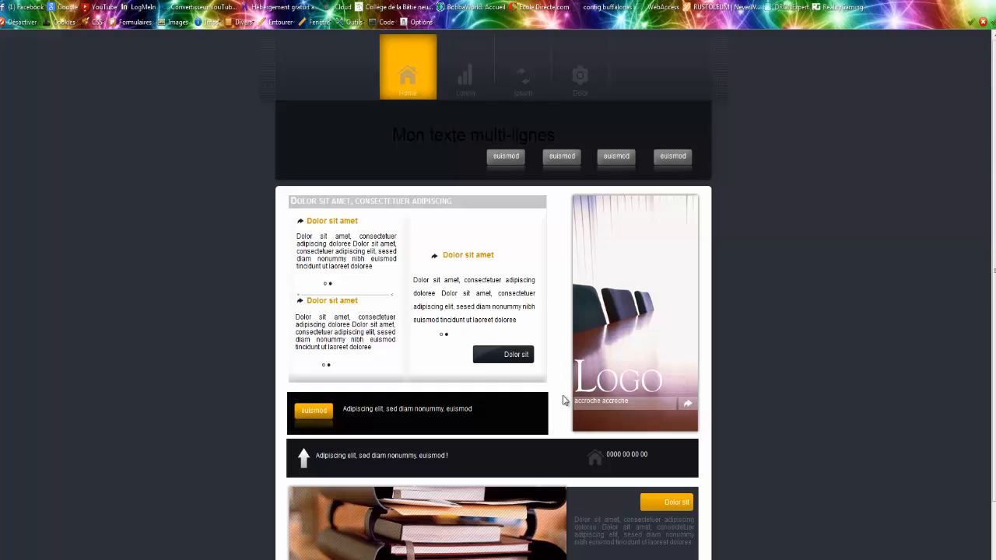
pyautogui.click(502, 558)
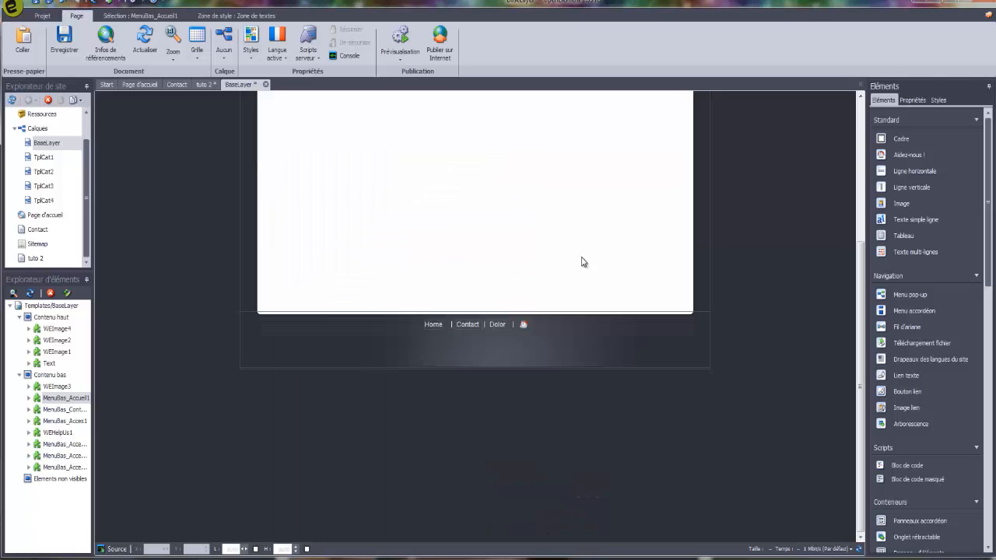
# Place an Image element in BaseLayer's white area at about X 557, Y 480, without choosing a picture file.
pyautogui.scroll(3, 583, 263)
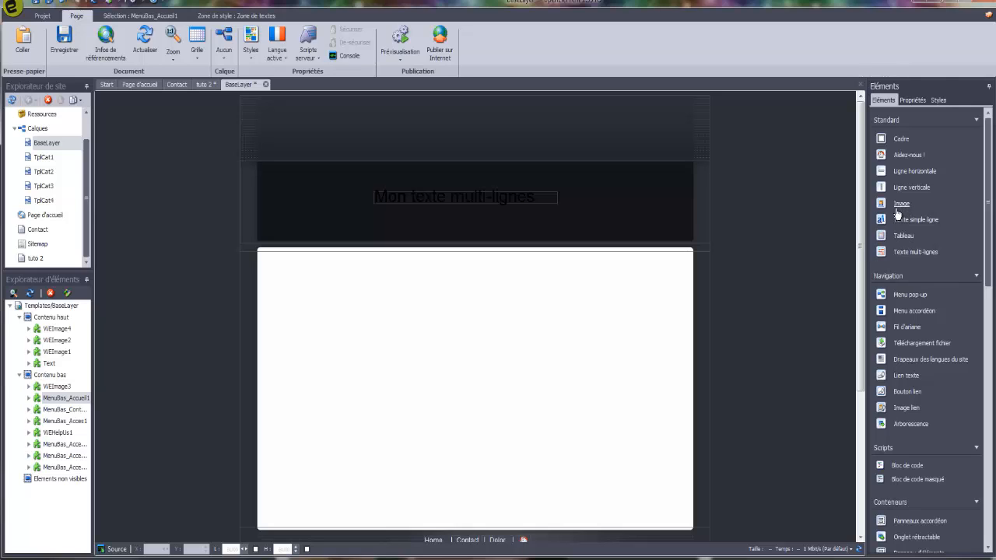
pyautogui.moveTo(901, 204); pyautogui.dragTo(534, 378)
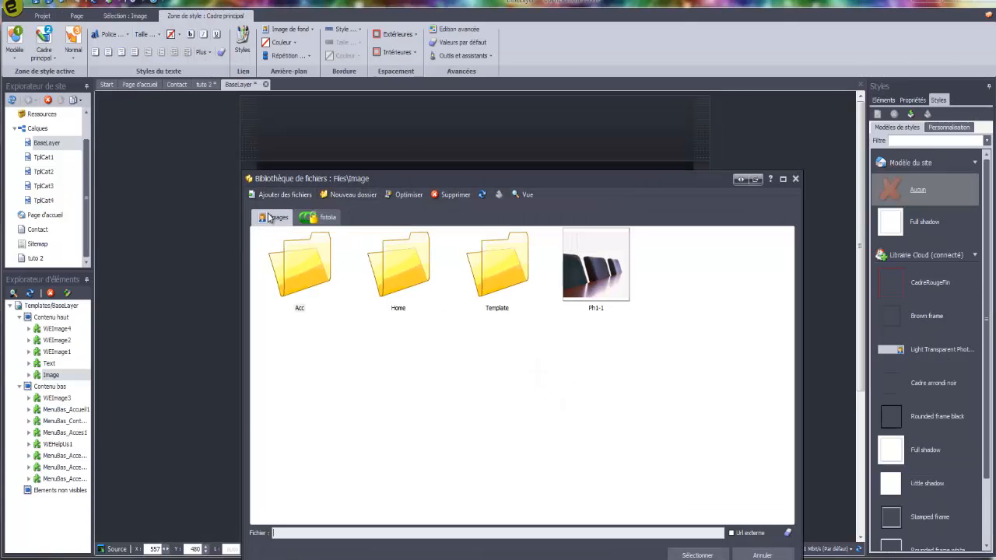
pyautogui.click(289, 198)
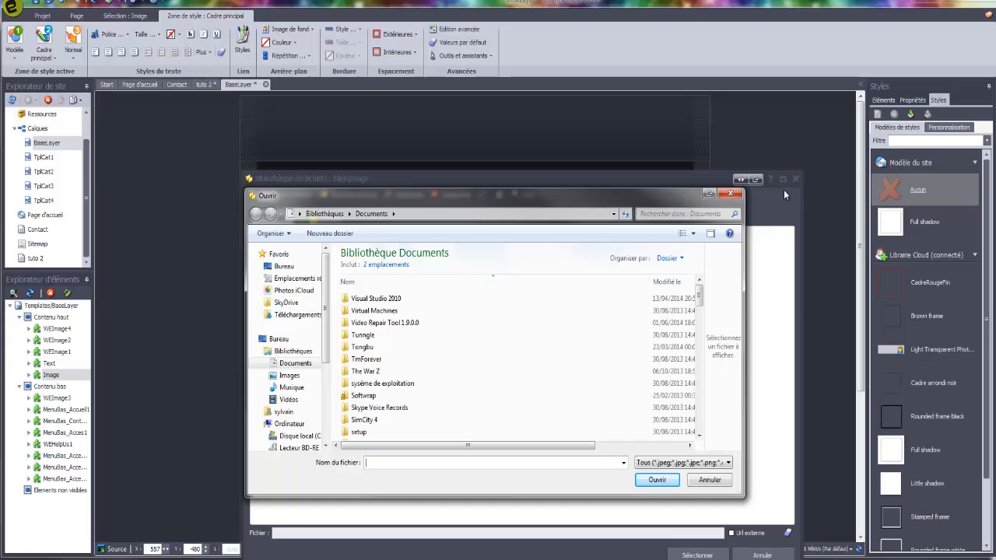
pyautogui.click(709, 480)
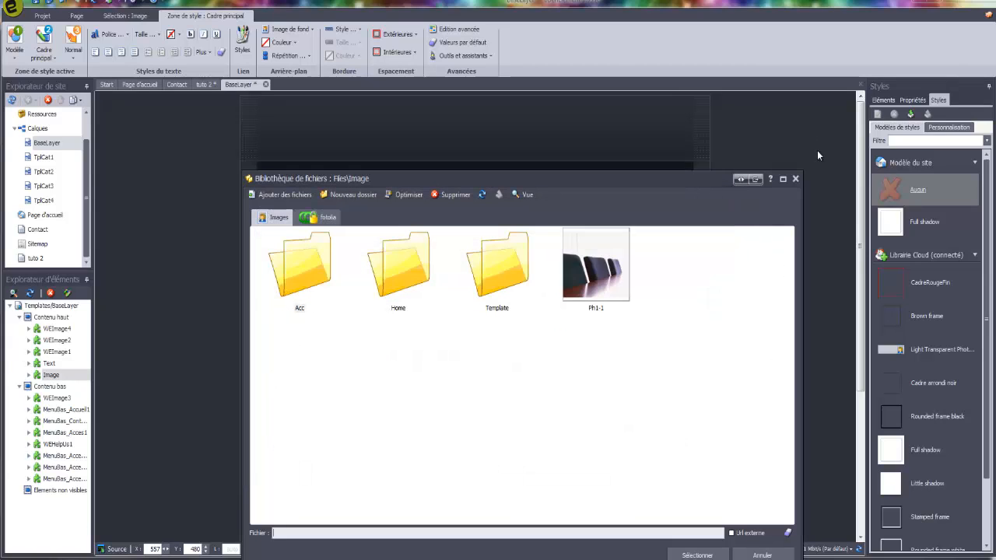
pyautogui.click(796, 179)
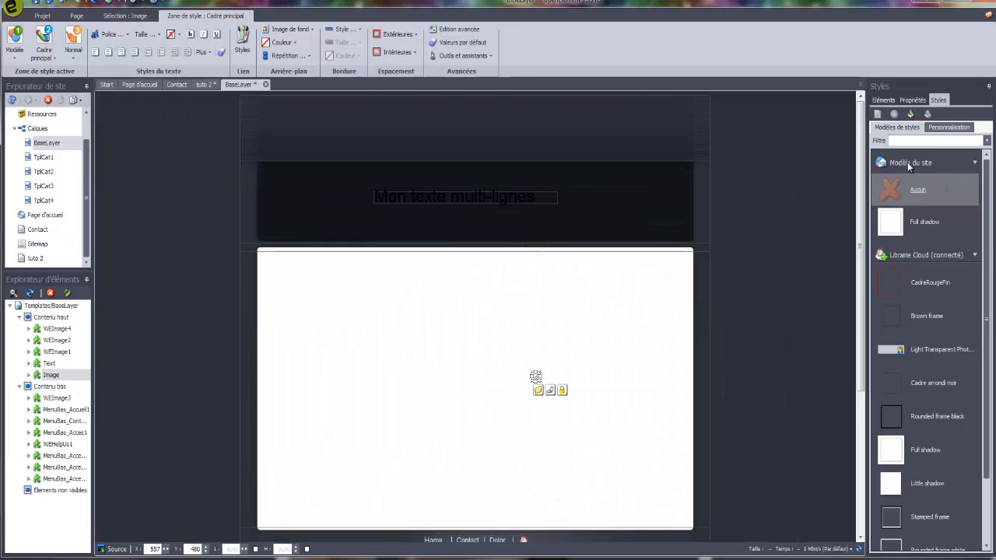
pyautogui.click(889, 100)
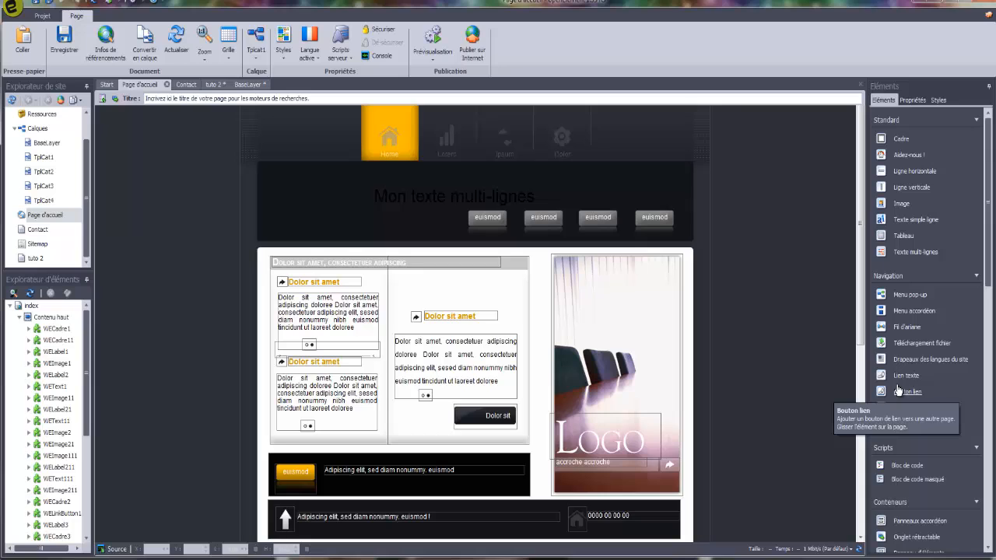
# Open the TplCat1 layer from the home page's first euismod button and link that button to the tuto 2 page.
pyautogui.click(496, 221)
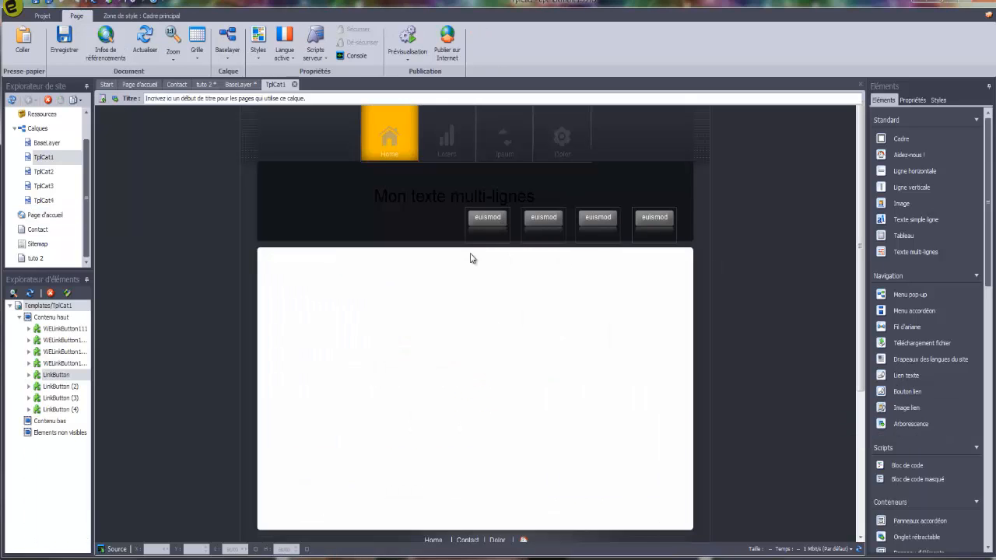
pyautogui.click(507, 219)
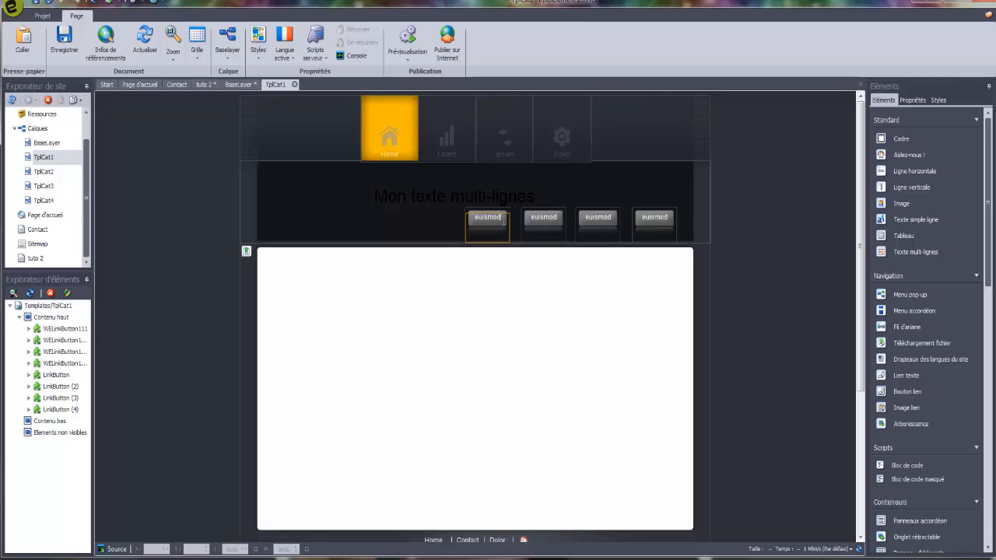
pyautogui.click(472, 250)
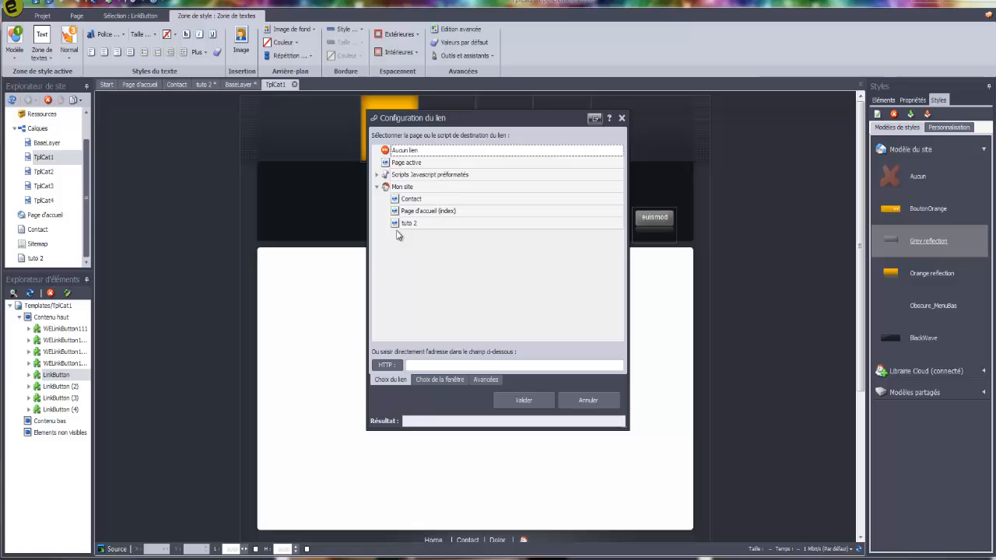
pyautogui.click(406, 223)
pyautogui.click(522, 403)
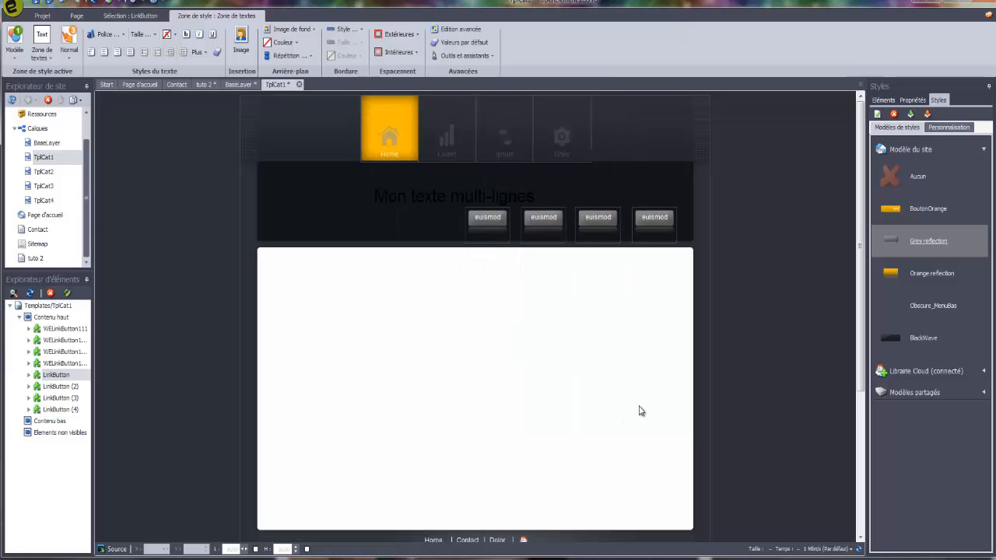
# Add an image link to TplCat1's white area at about X 584, Y 504, with Page d'accueil (index) as its destination.
pyautogui.click(886, 100)
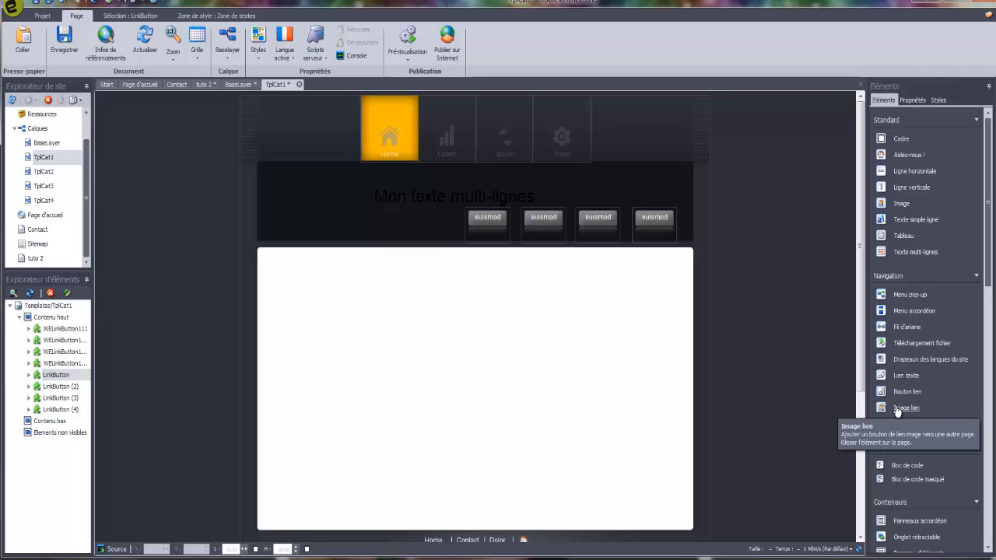
pyautogui.click(542, 391)
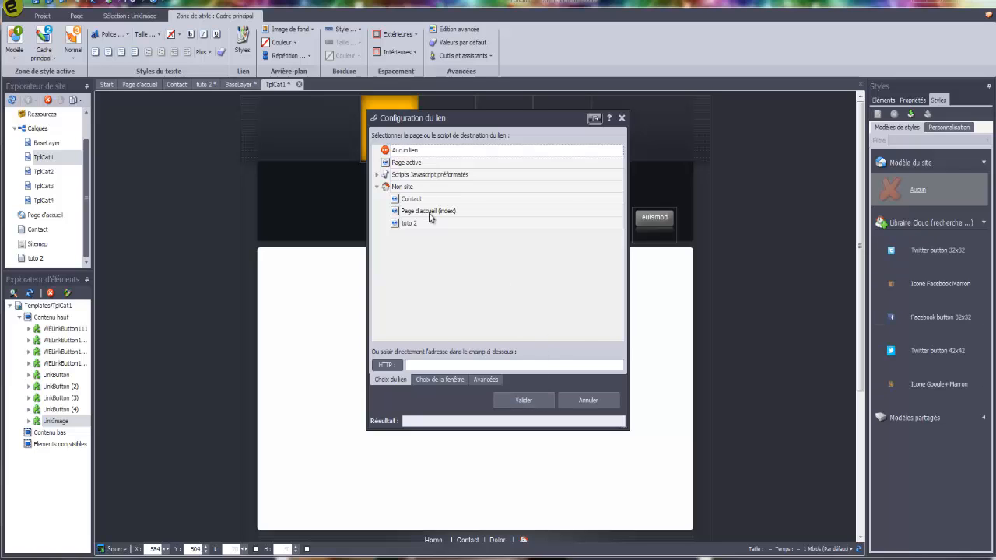
pyautogui.click(436, 211)
pyautogui.click(523, 400)
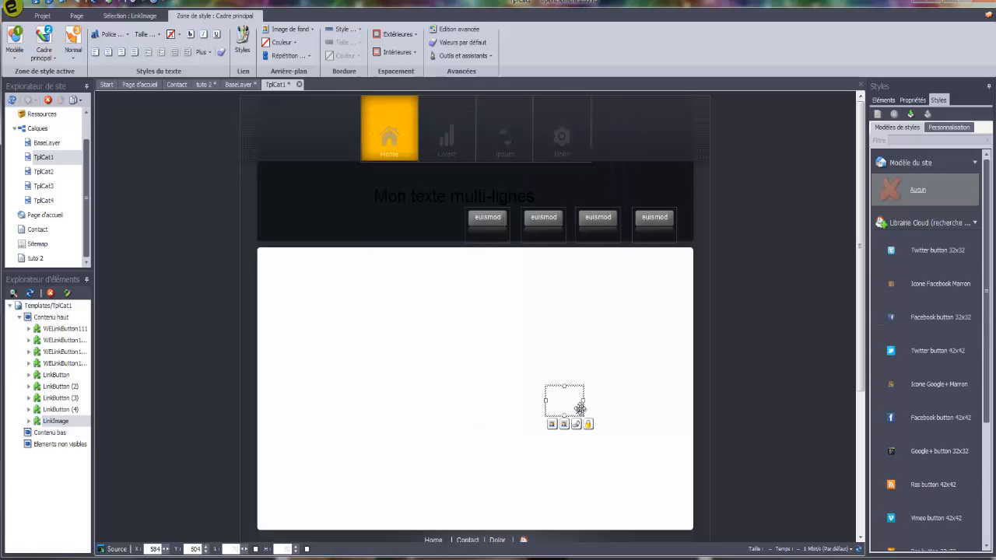
# Apply the Icone Google+ Marron style to the new image link.
pyautogui.click(906, 385)
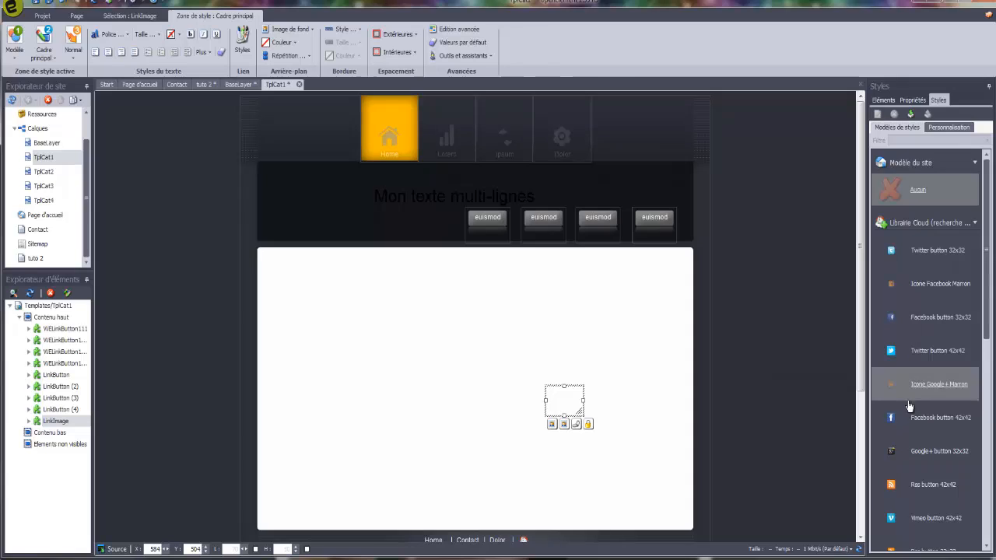
pyautogui.click(567, 384)
pyautogui.click(559, 395)
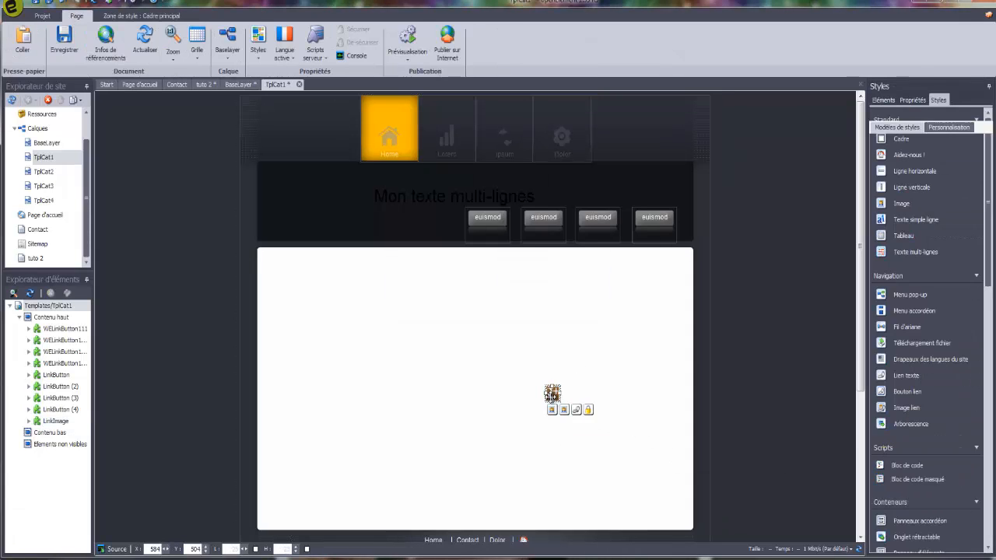
# Examine the container, media and form elements available in the element library.
pyautogui.click(883, 101)
pyautogui.scroll(-3, 892, 374)
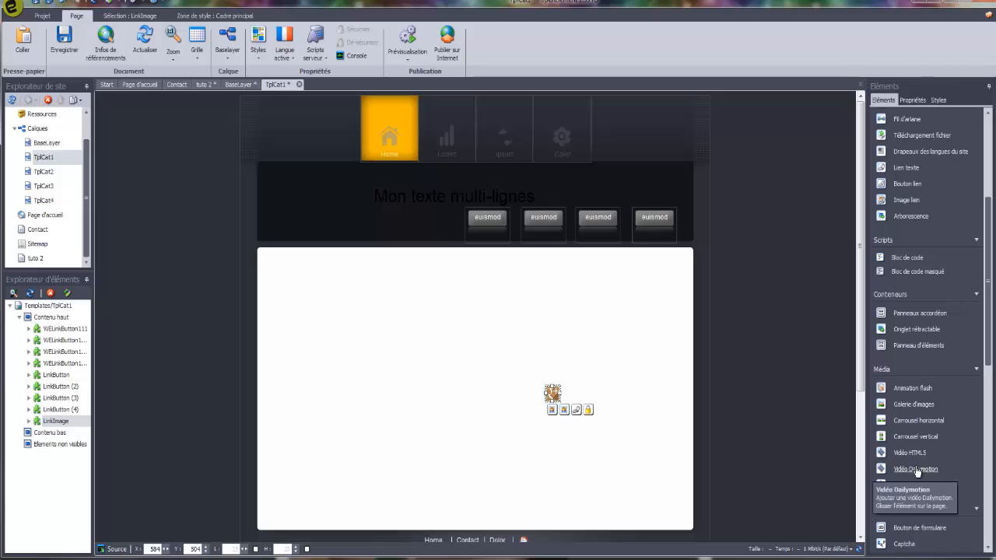
pyautogui.scroll(-3, 912, 486)
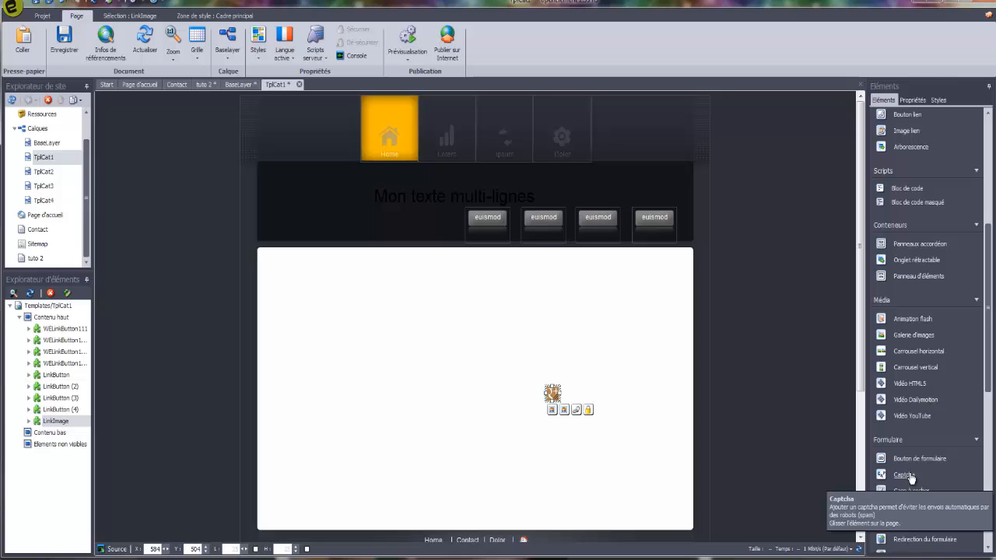
pyautogui.scroll(-3, 914, 478)
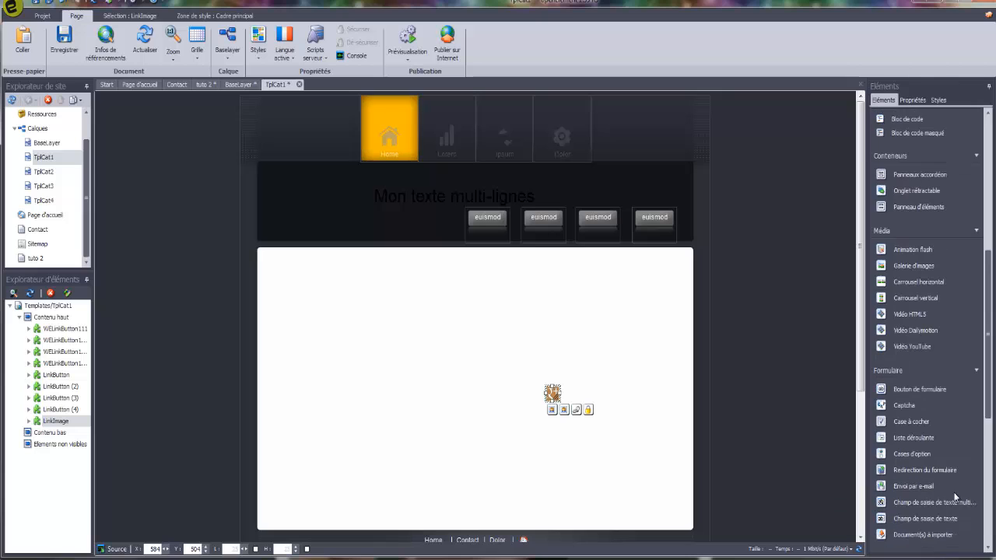
# Examine the remaining form, animation, interactivity, community, statistics and miscellaneous elements in the element library.
pyautogui.scroll(-6, 950, 482)
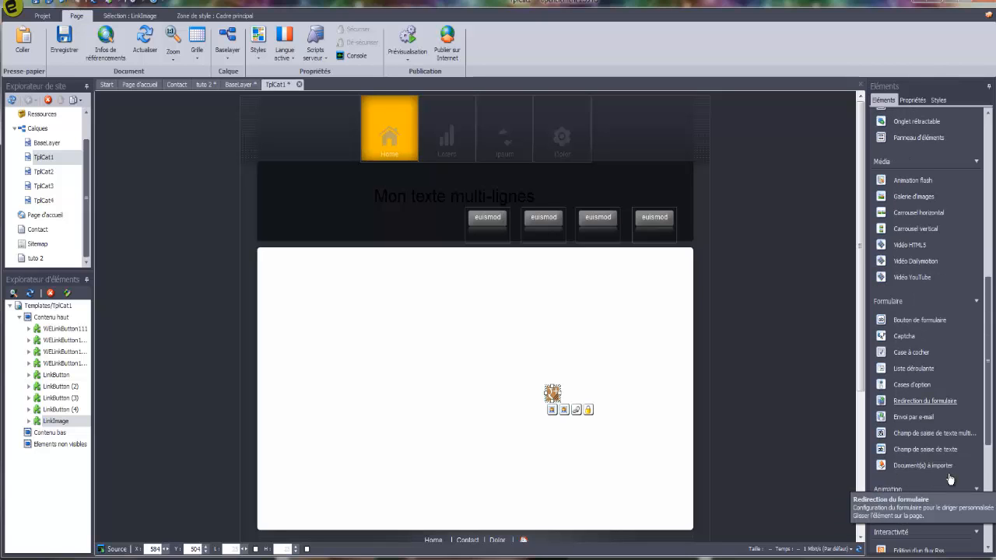
pyautogui.scroll(-3, 952, 373)
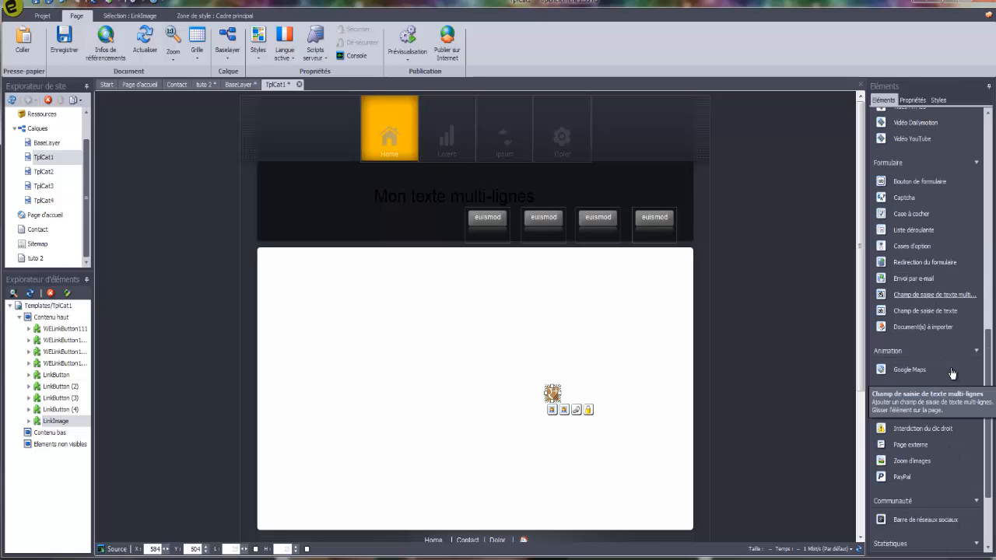
pyautogui.scroll(-5, 932, 489)
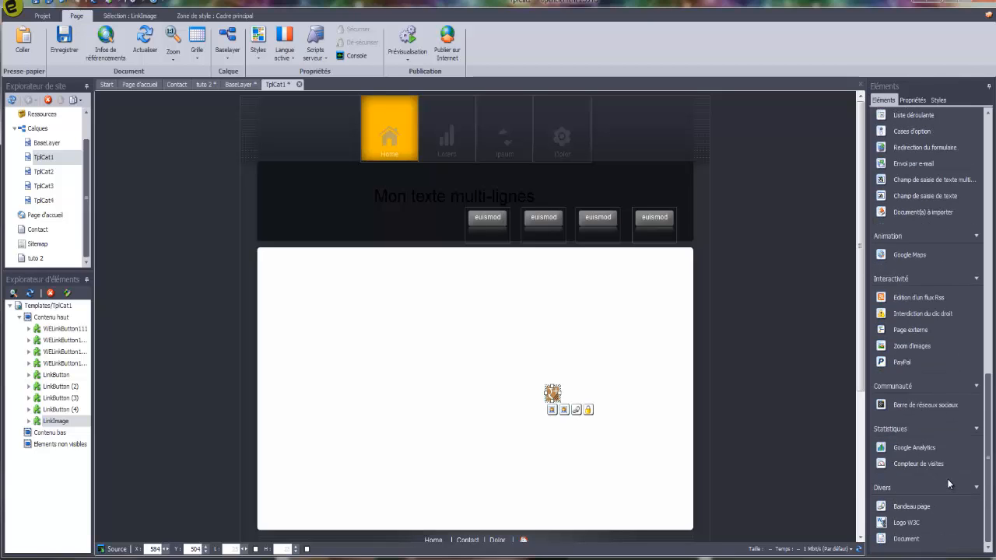
# Open the recent Vistras project, closing the current one without saving the tuto 2, BaseLayer and TplCat1 pages.
pyautogui.click(48, 17)
pyautogui.click(44, 41)
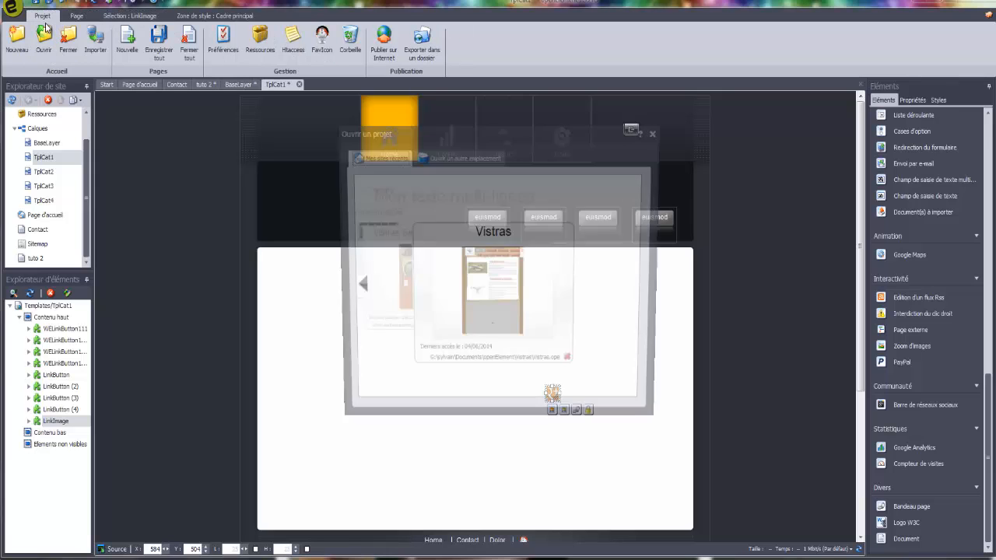
pyautogui.doubleClick(480, 299)
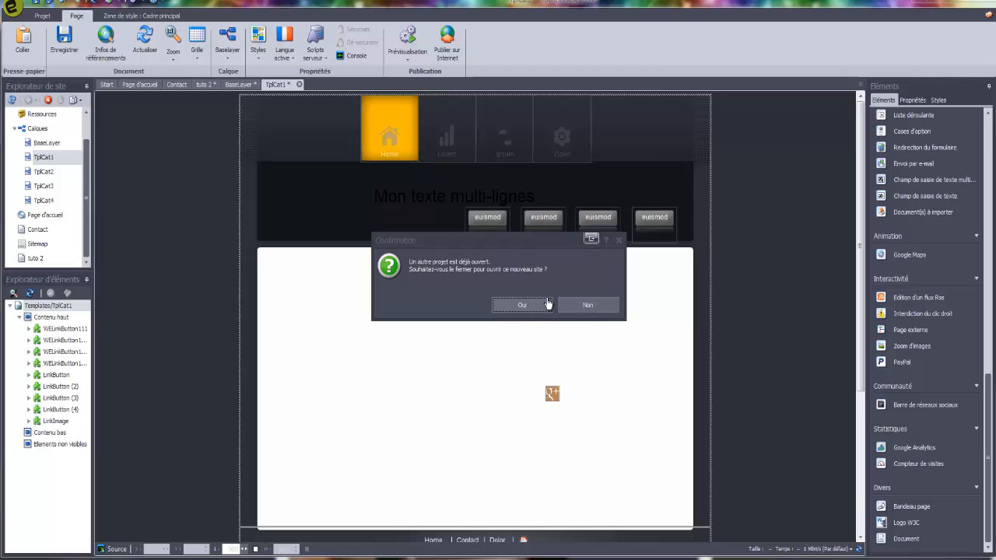
pyautogui.click(547, 303)
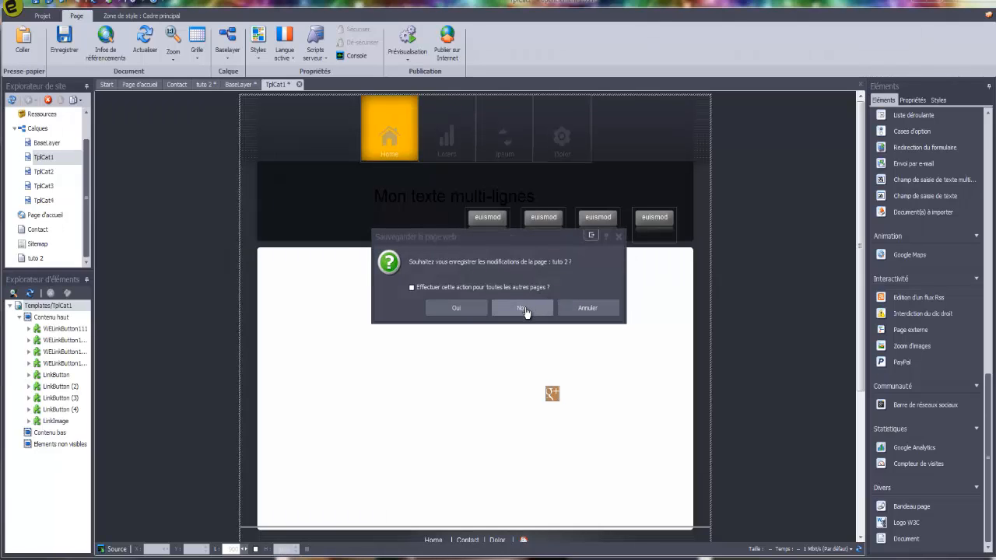
pyautogui.click(526, 308)
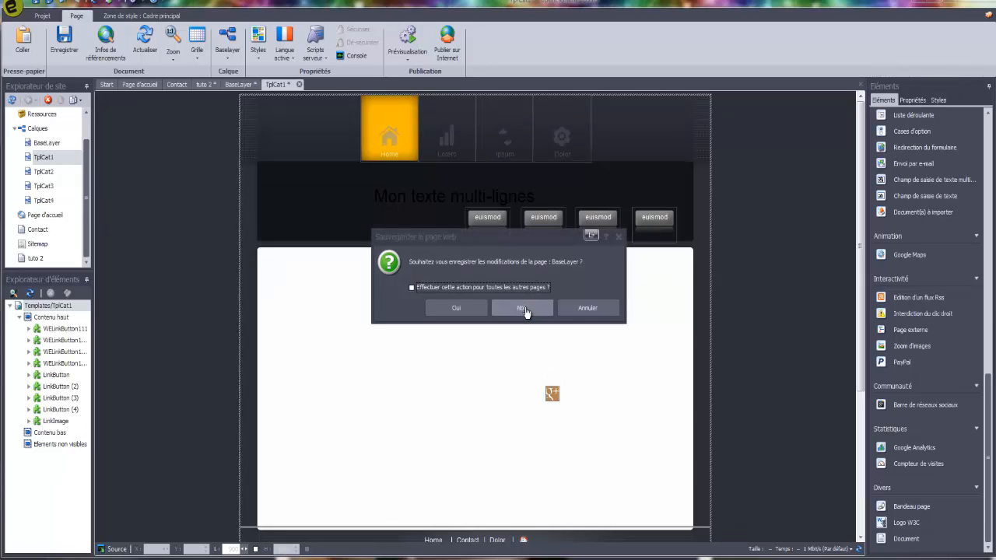
pyautogui.click(525, 309)
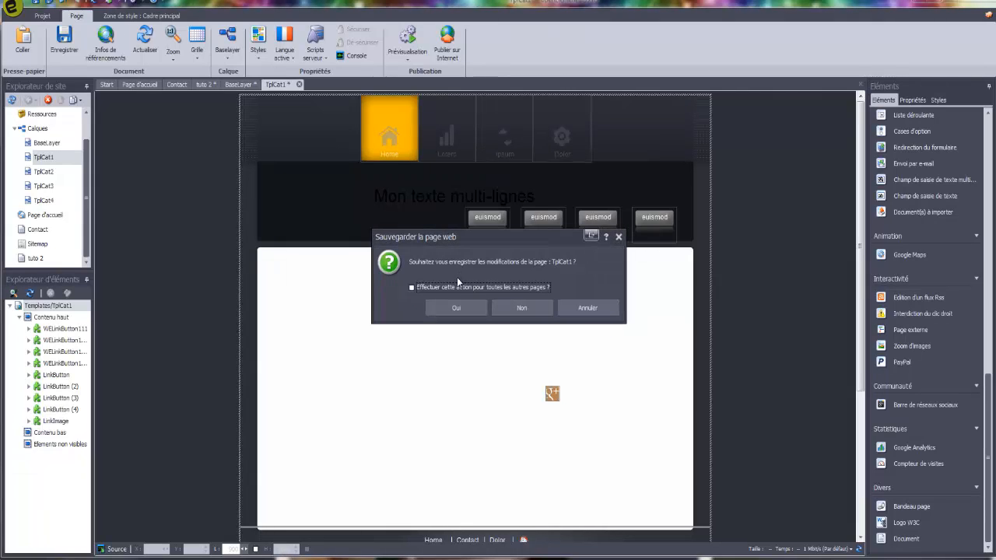
pyautogui.click(522, 309)
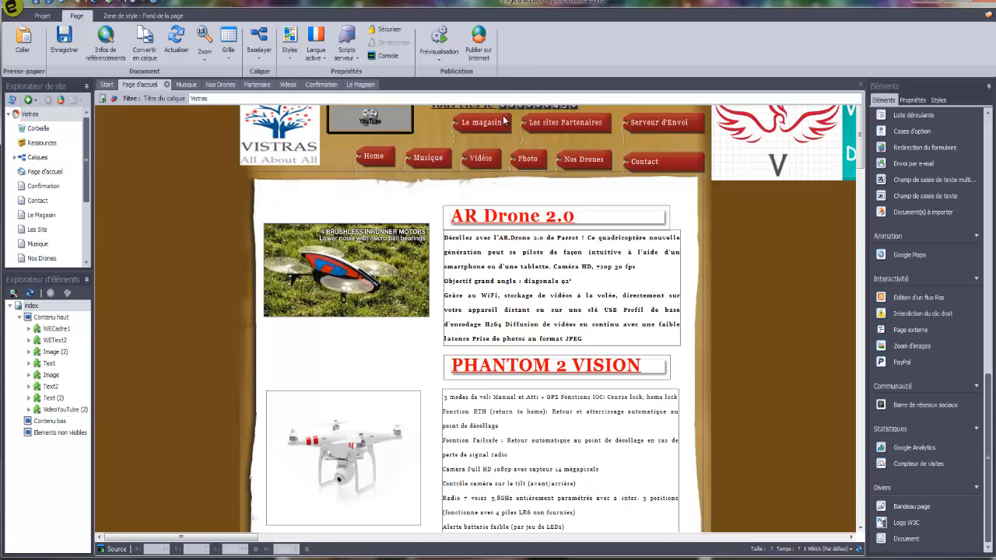
# Look through the Vistras project's page list and open the Le Magasin page.
pyautogui.moveTo(86, 134); pyautogui.dragTo(87, 208)
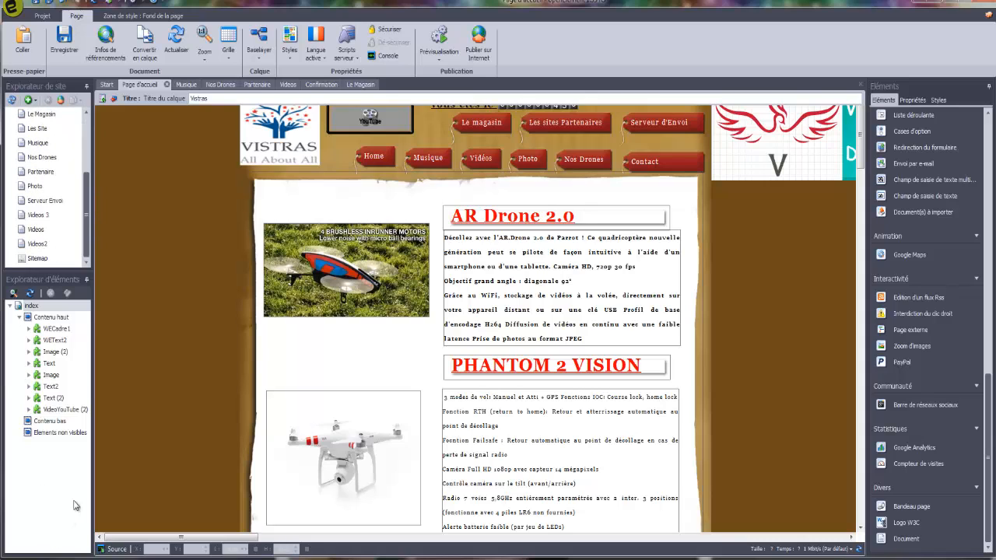
pyautogui.moveTo(42, 178)
pyautogui.doubleClick(42, 115)
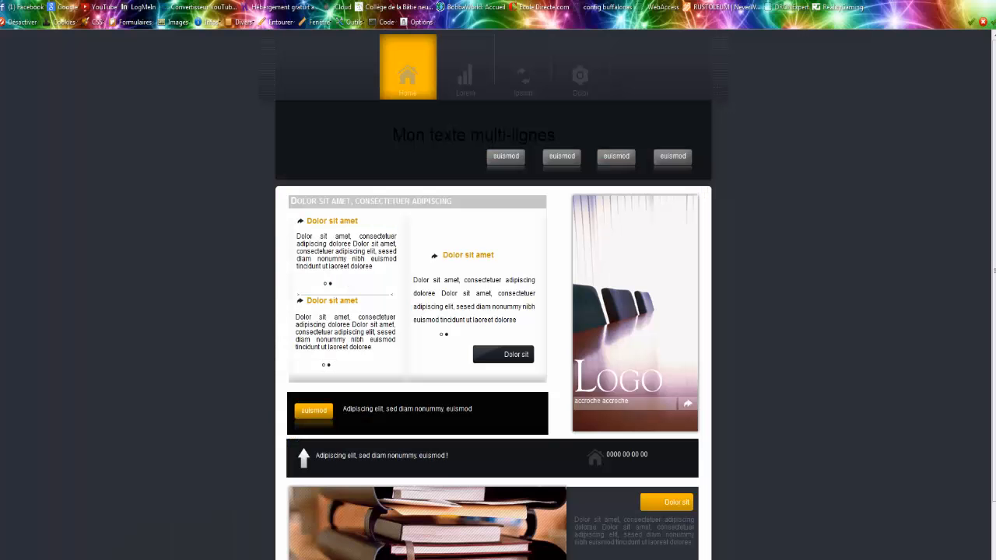
# Switch to the web browser, open the published Vistras site in a new tab and go to its Le magasin page.
pyautogui.hotkey('ctrl', 't')
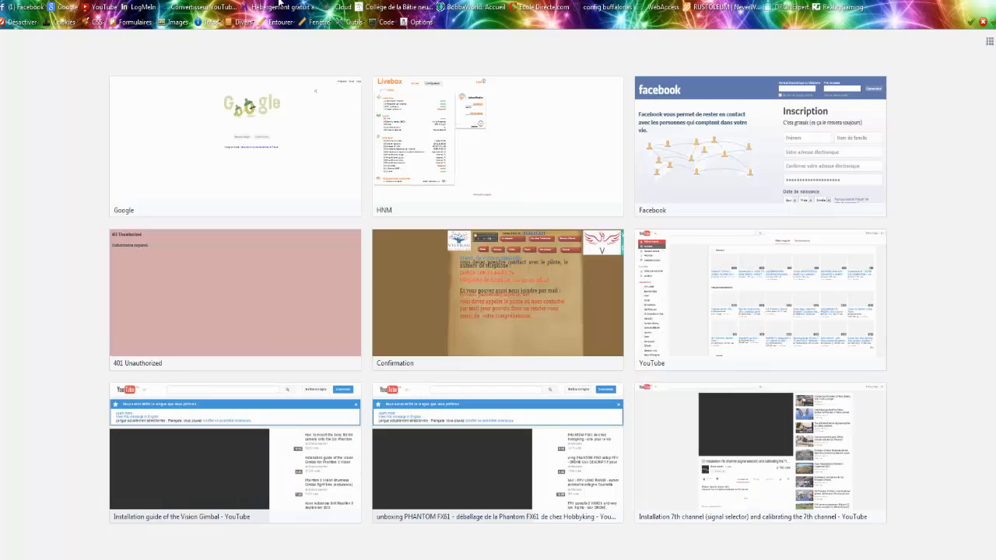
pyautogui.write('vistras')
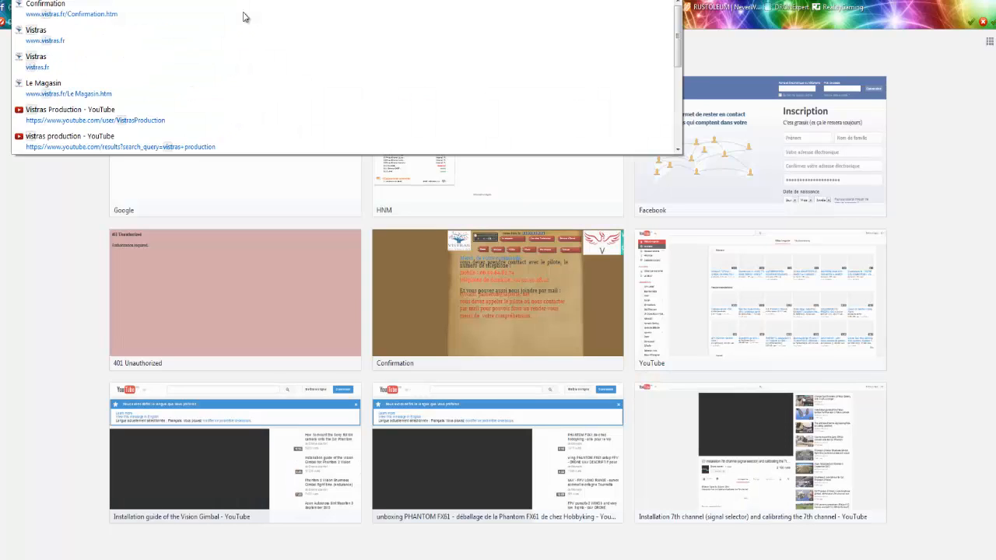
pyautogui.press('Escape')
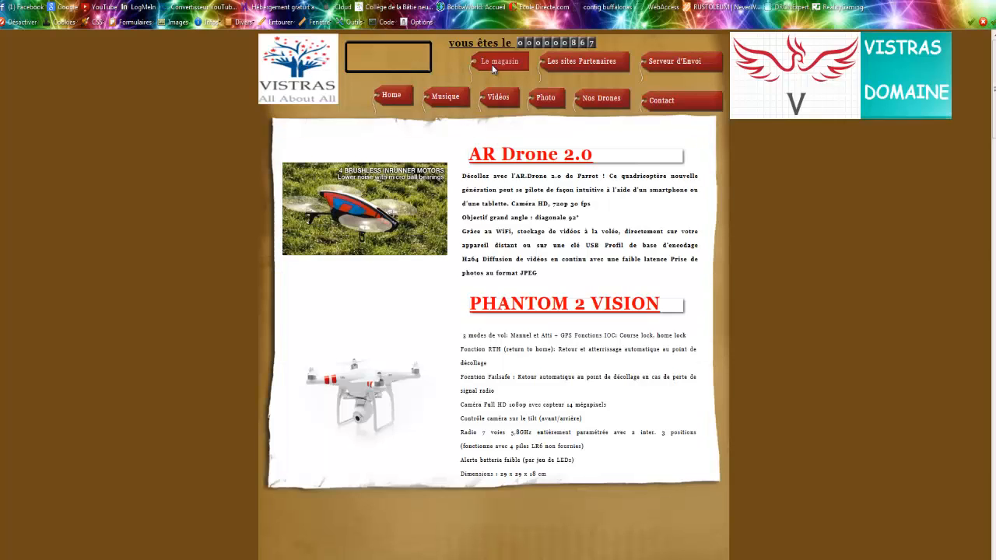
pyautogui.click(493, 69)
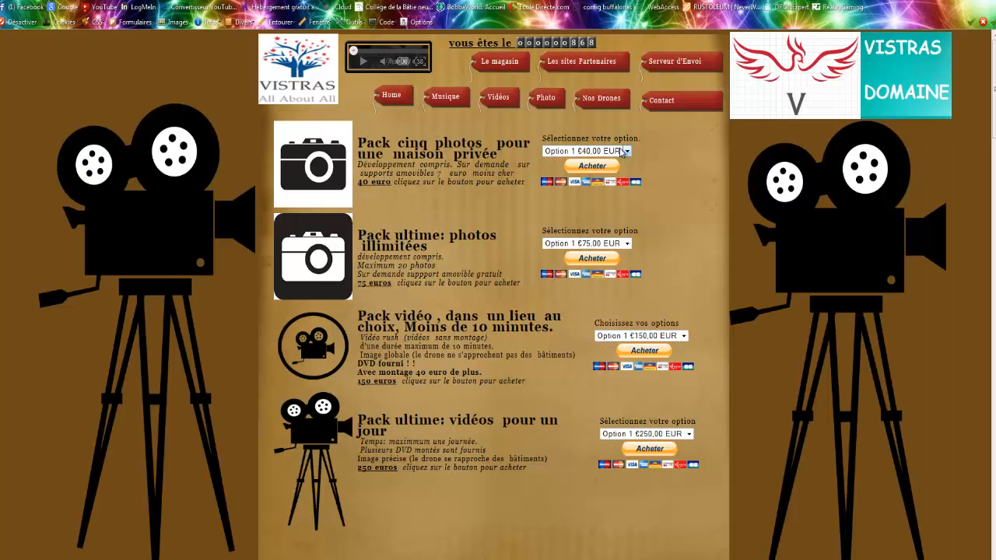
# Choose Option 1 at €40.00 EUR for the five-photo pack and start its purchase.
pyautogui.click(623, 152)
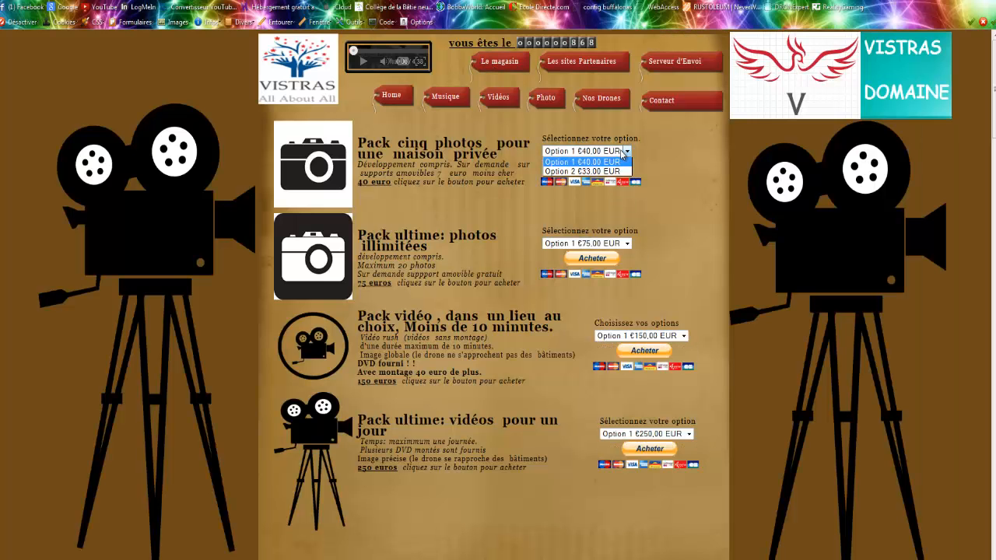
pyautogui.click(571, 162)
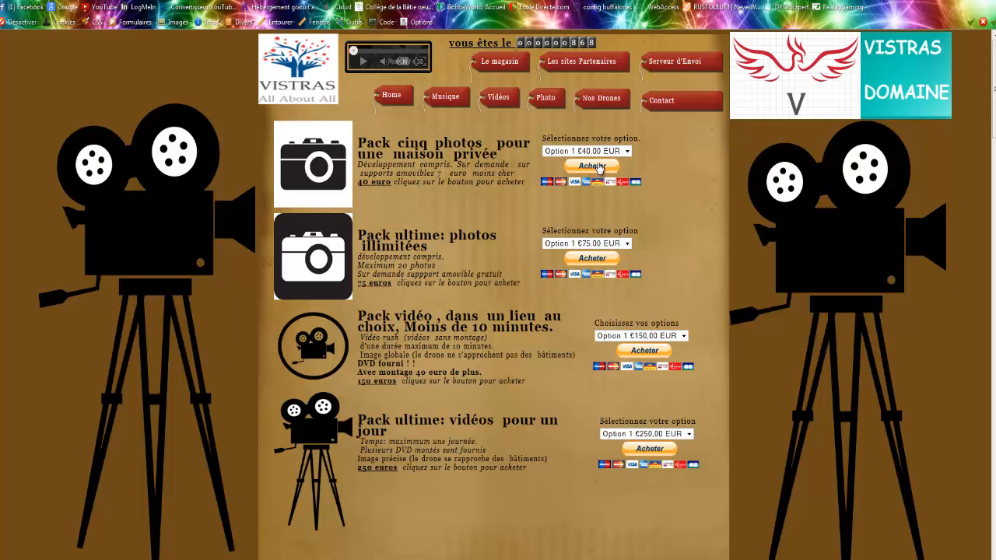
pyautogui.click(598, 168)
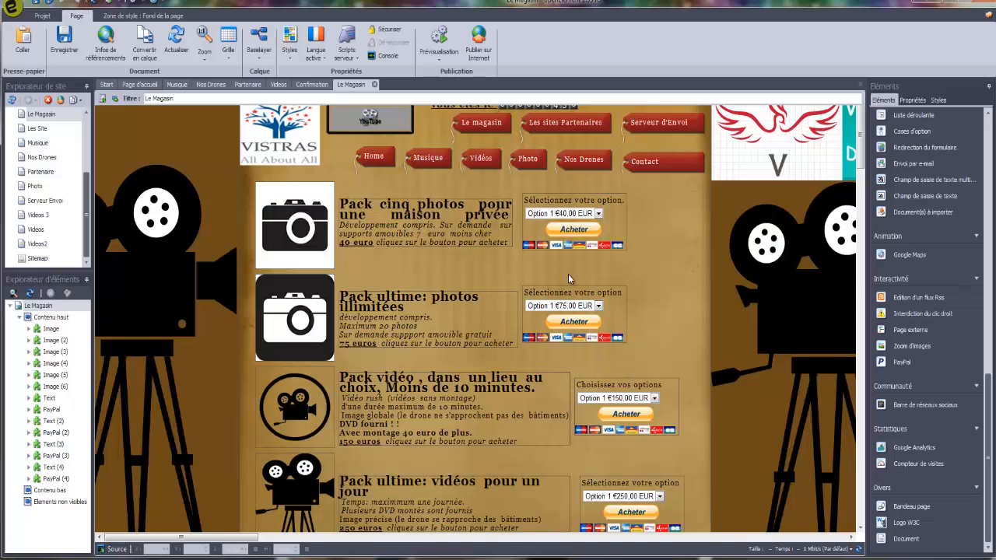
# Back in openElement, examine the Le Magasin page's PayPal purchase blocks and its Home, Musique and Contact menu buttons.
pyautogui.scroll(-3, 569, 279)
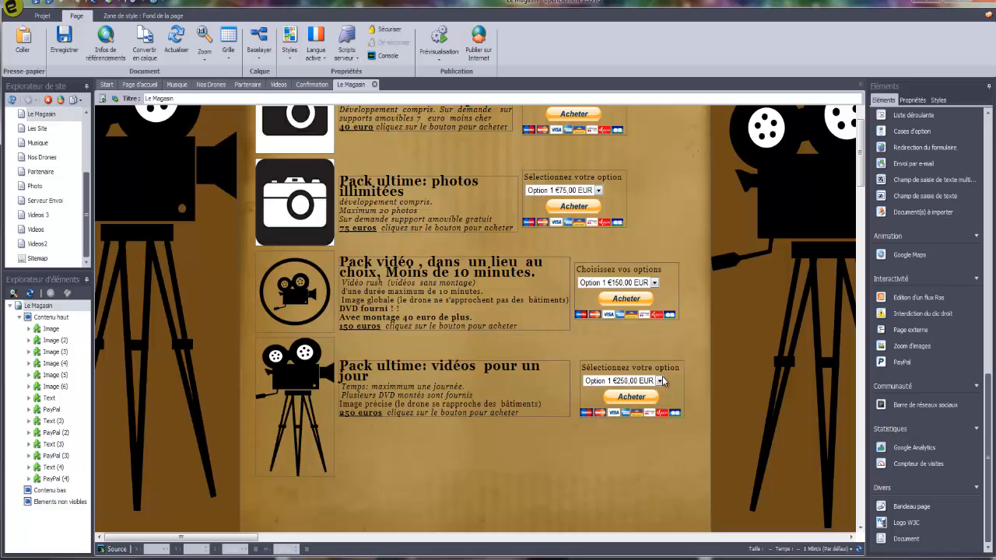
pyautogui.scroll(3, 619, 314)
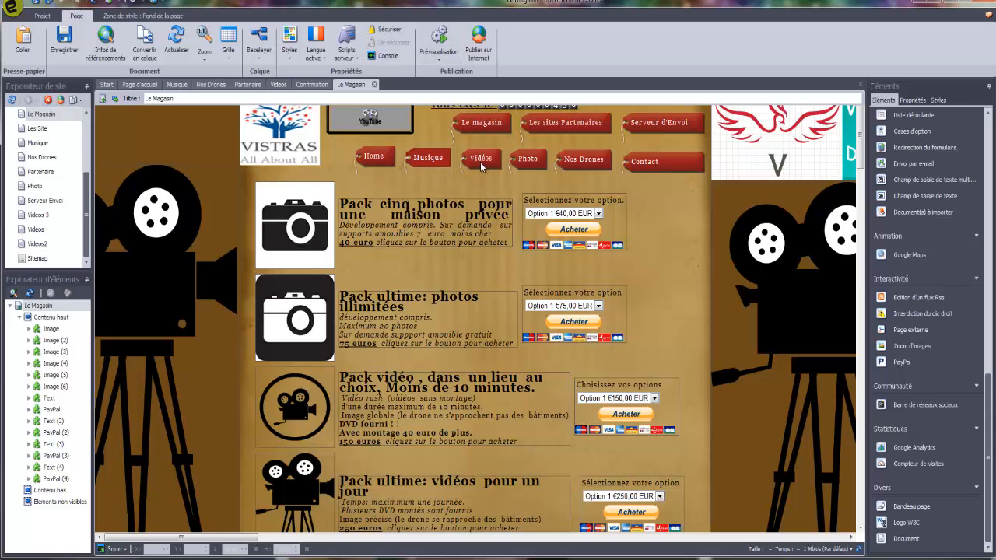
pyautogui.click(389, 167)
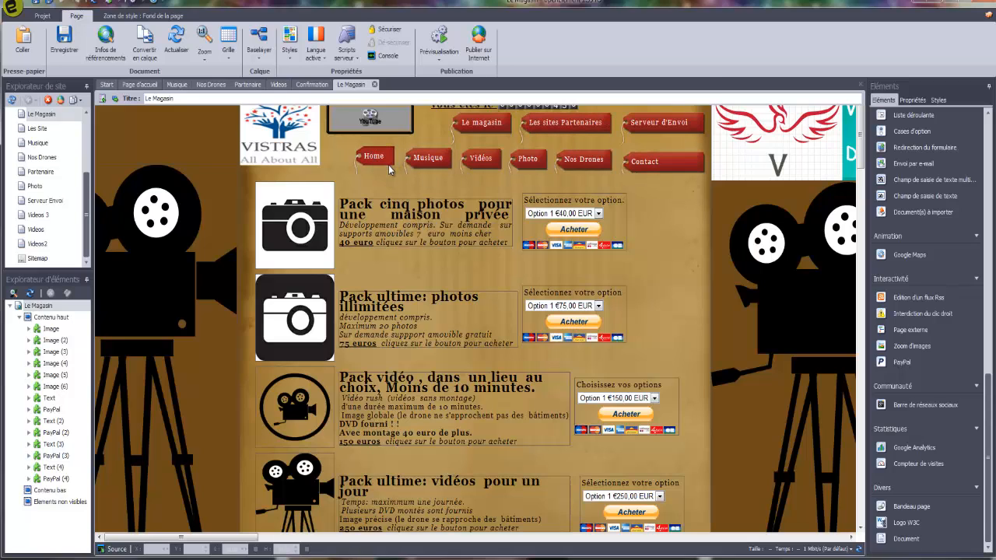
pyautogui.click(437, 159)
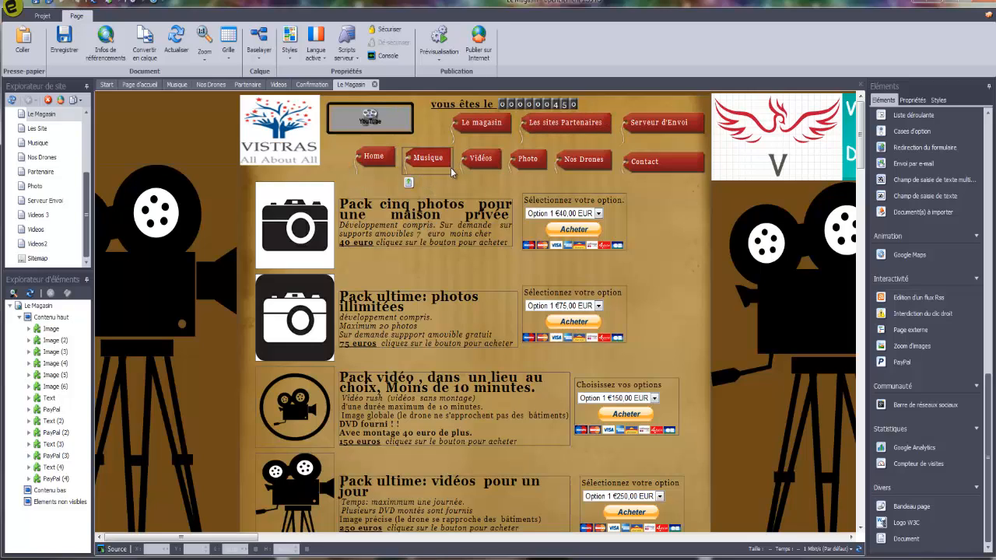
pyautogui.click(659, 166)
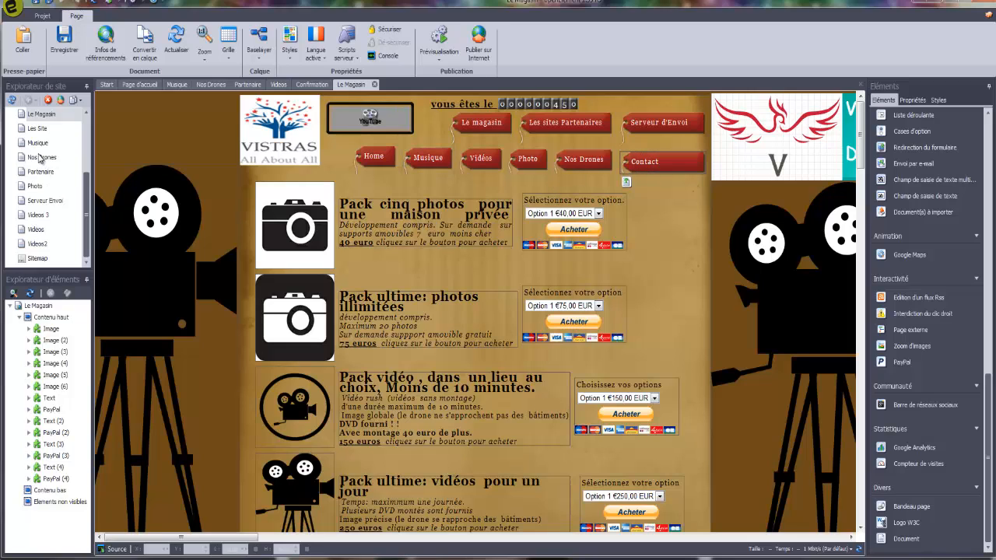
# Open the Contact page from the site's page list and inspect the form's Nom field.
pyautogui.moveTo(85, 196); pyautogui.dragTo(86, 160)
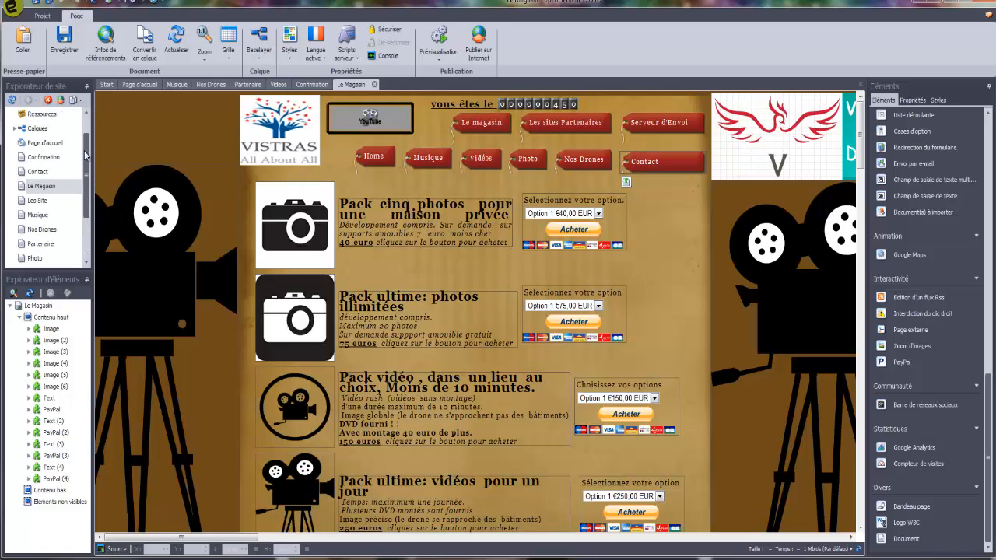
pyautogui.doubleClick(37, 172)
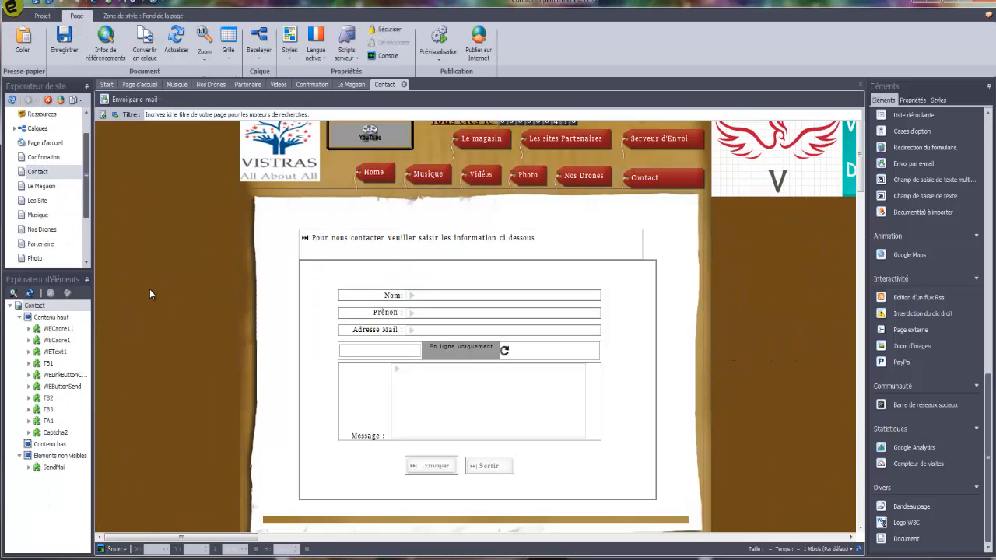
pyautogui.click(401, 296)
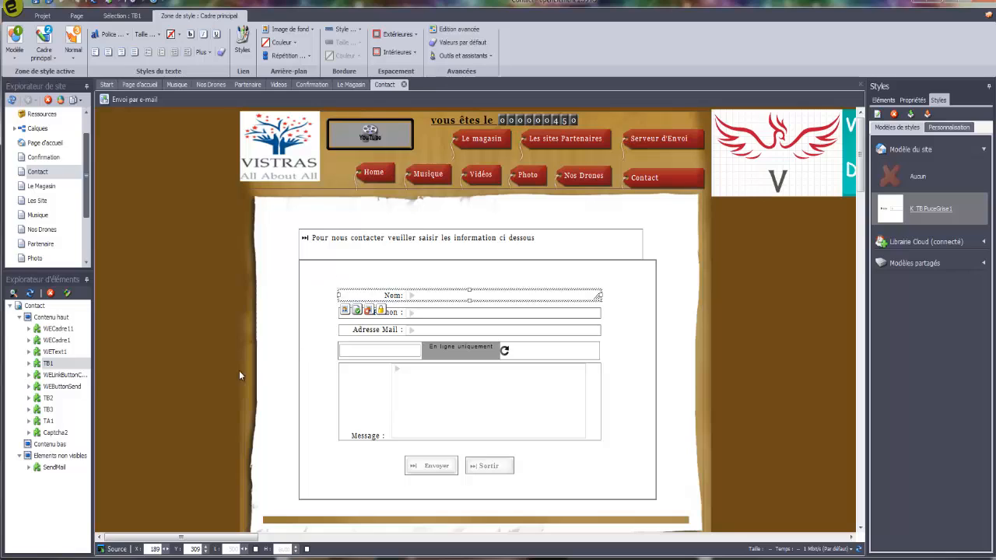
pyautogui.click(266, 367)
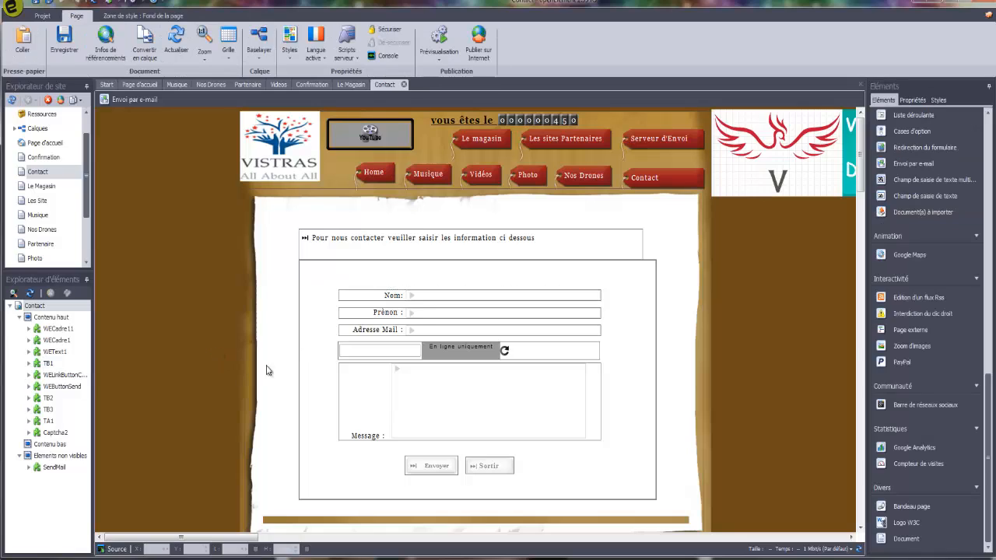
# Inspect the contact form's captcha, Message, Nom, Prénom and Adresse Mail fields, and the rest of the page below.
pyautogui.click(448, 354)
pyautogui.click(371, 409)
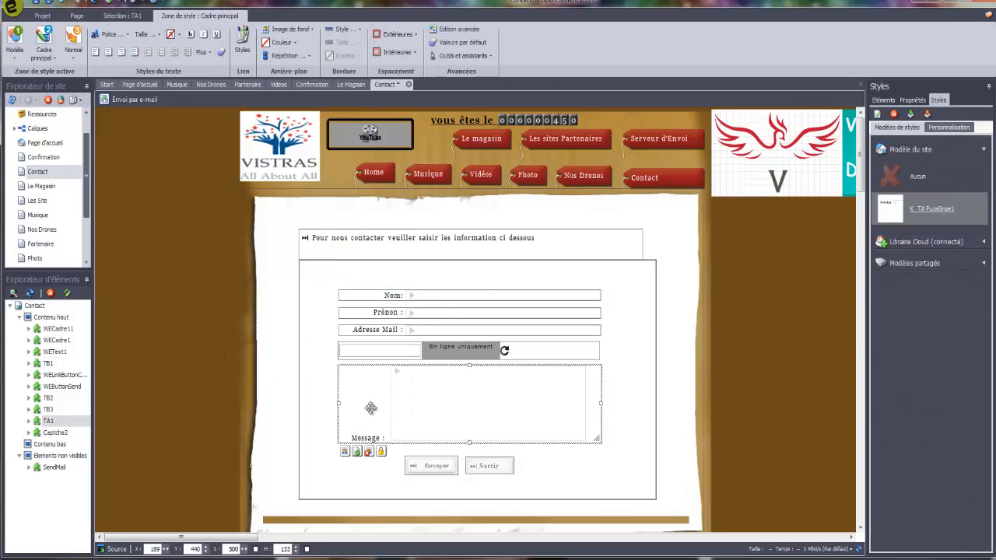
pyautogui.click(398, 294)
pyautogui.click(439, 298)
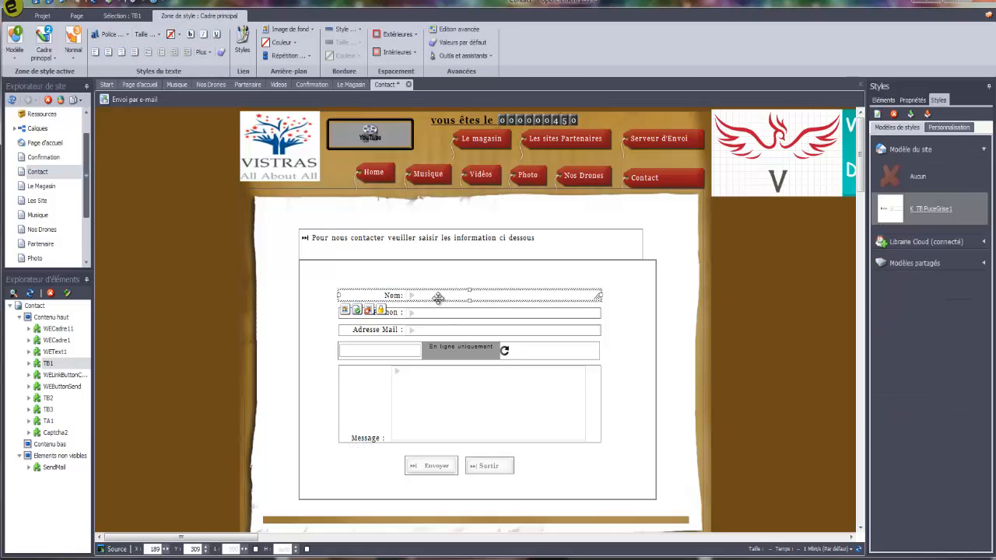
pyautogui.click(433, 312)
pyautogui.click(427, 329)
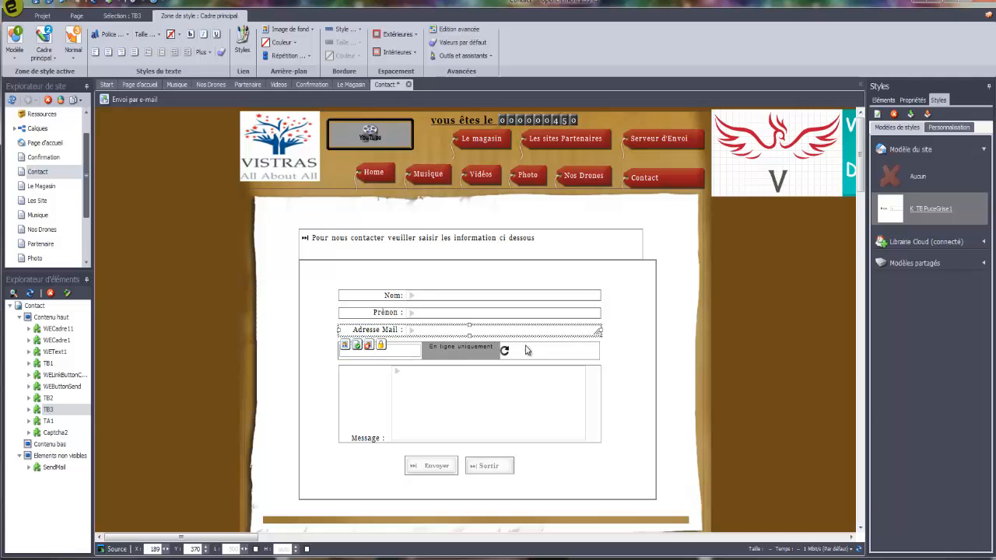
pyautogui.click(695, 354)
pyautogui.scroll(-3, 600, 366)
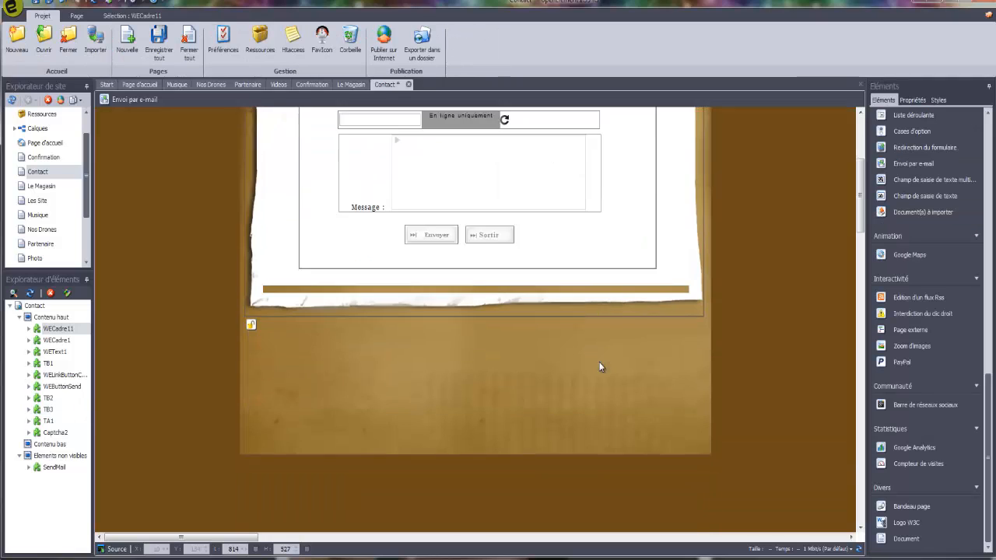
pyautogui.scroll(3, 375, 329)
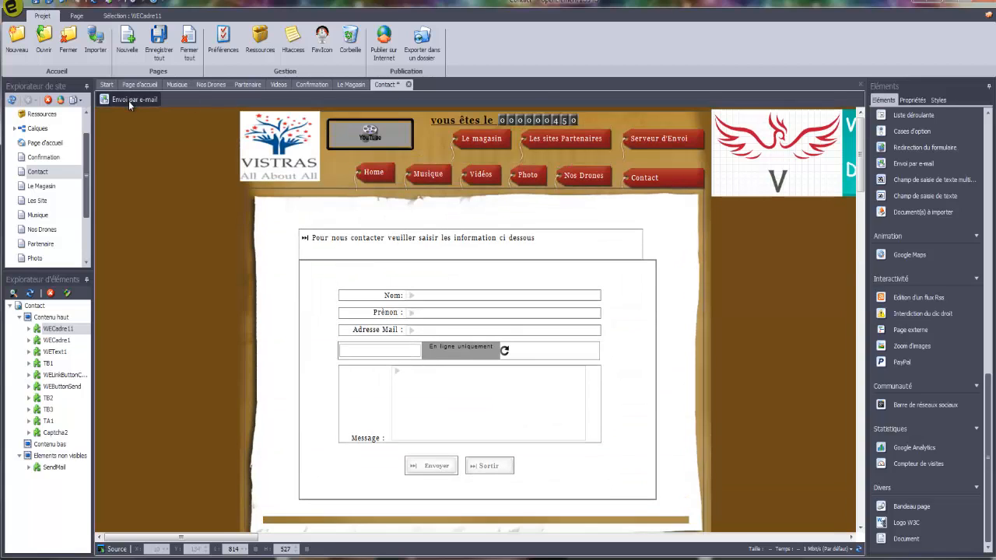
# Review the sending configuration of the SendMail element on the Contact page and cancel without changing it.
pyautogui.moveTo(128, 114)
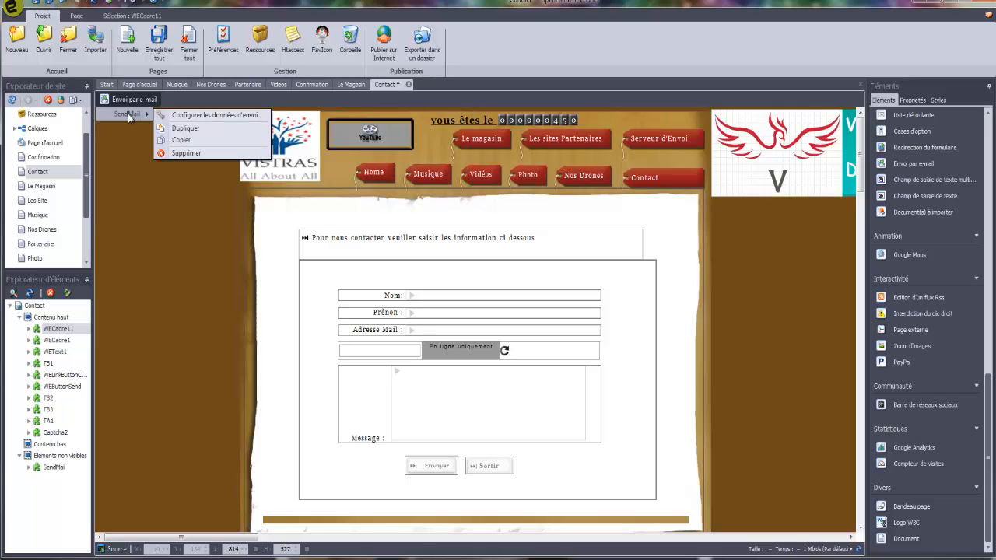
pyautogui.click(185, 116)
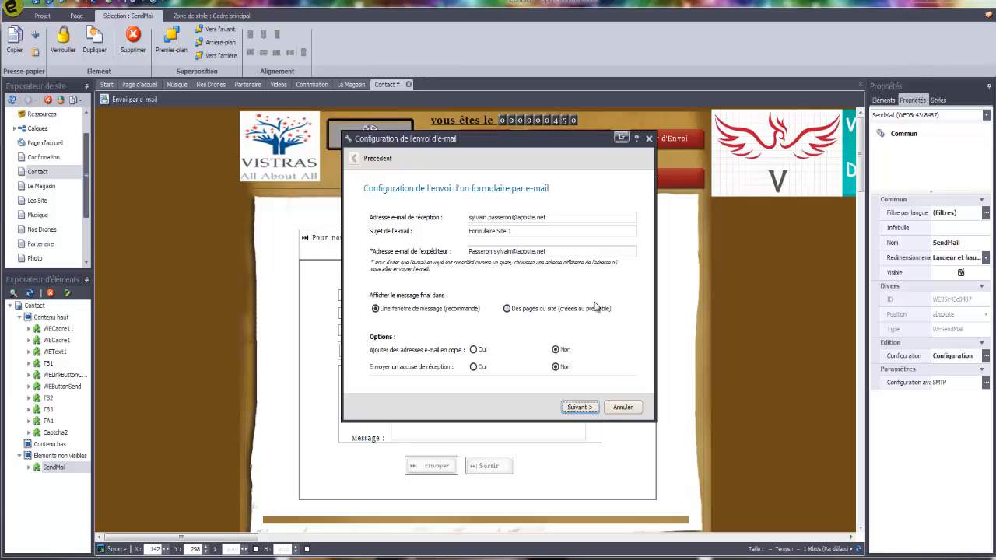
pyautogui.click(621, 410)
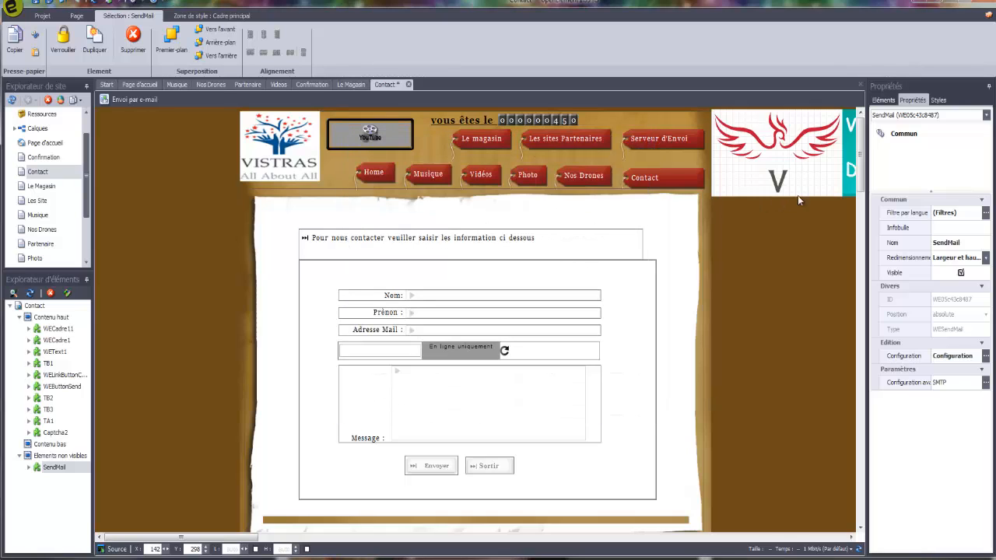
# Find the Envoi par e-mail element among the form elements, then view the SendMail element's sending configuration and close it unchanged.
pyautogui.click(878, 102)
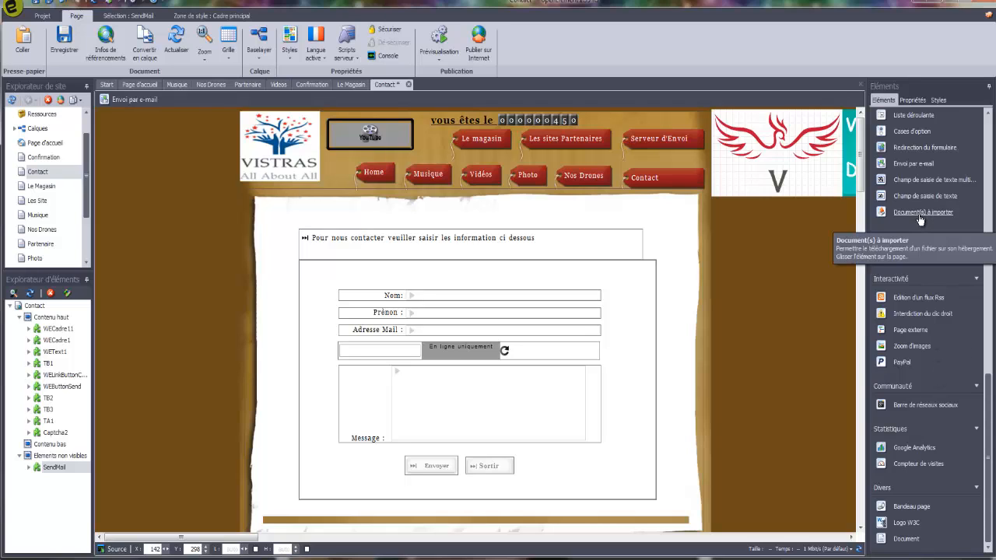
pyautogui.scroll(3, 919, 220)
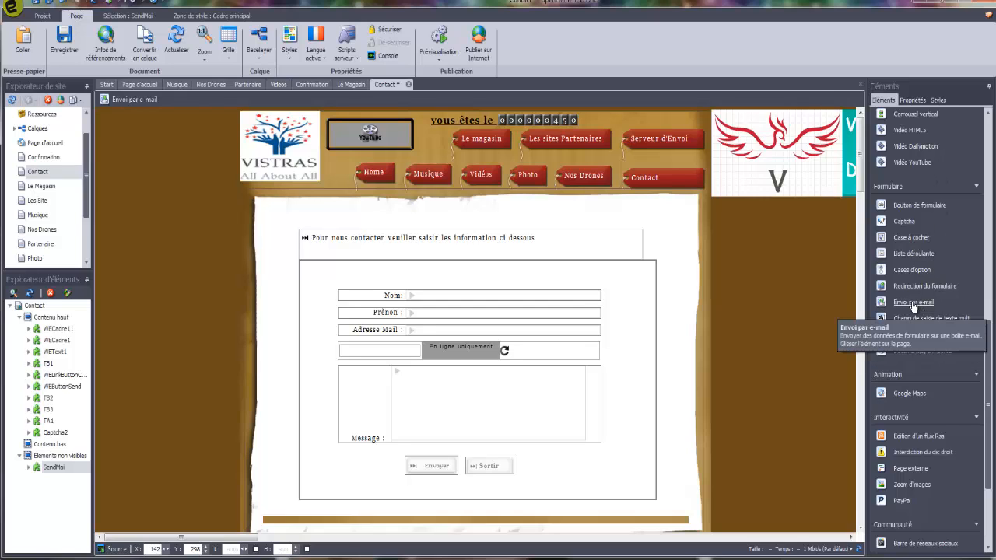
pyautogui.click(123, 102)
pyautogui.moveTo(143, 118)
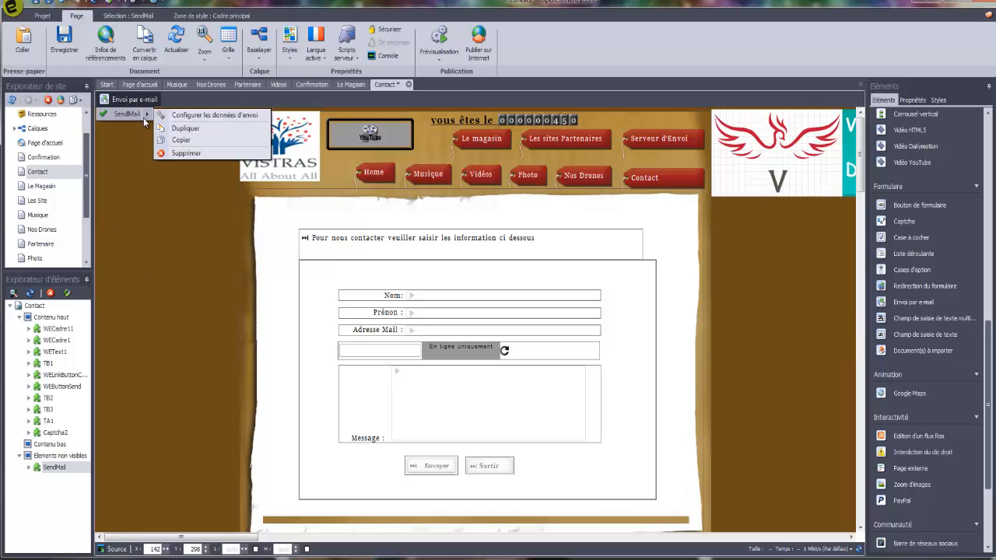
pyautogui.click(187, 116)
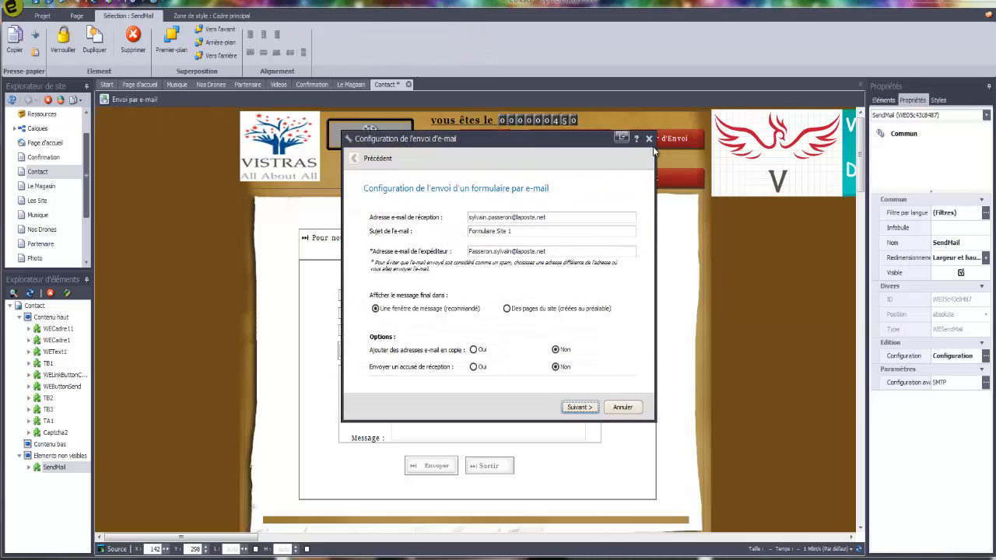
pyautogui.click(650, 139)
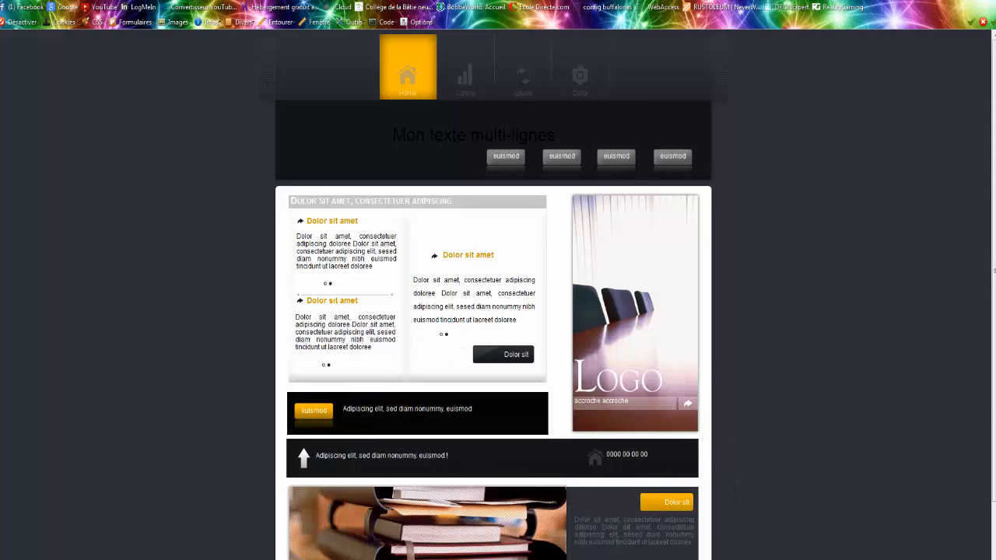
# Switch to the web browser, search Google for "one" in a new tab and open the One.com web hosting site.
pyautogui.hotkey('ctrl', 't')
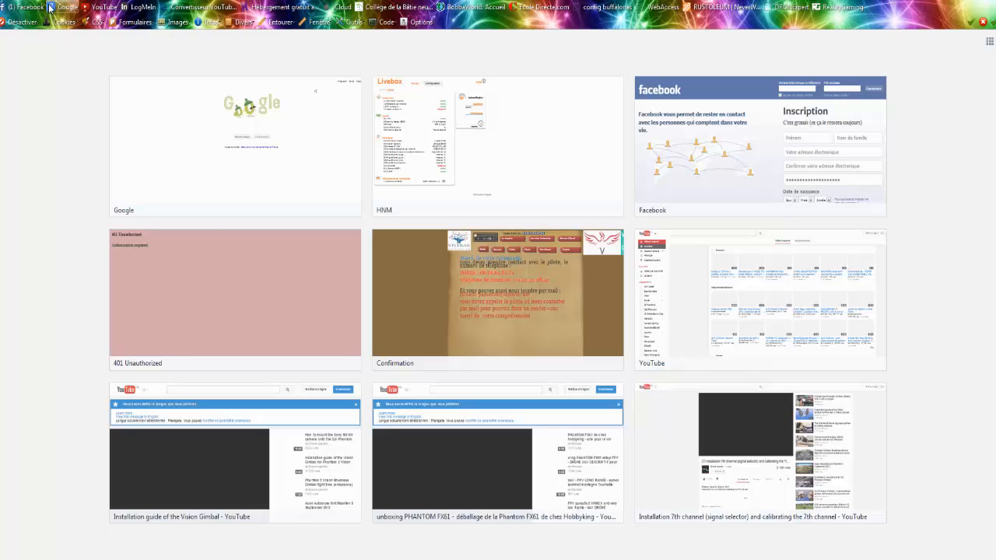
pyautogui.click(138, 155)
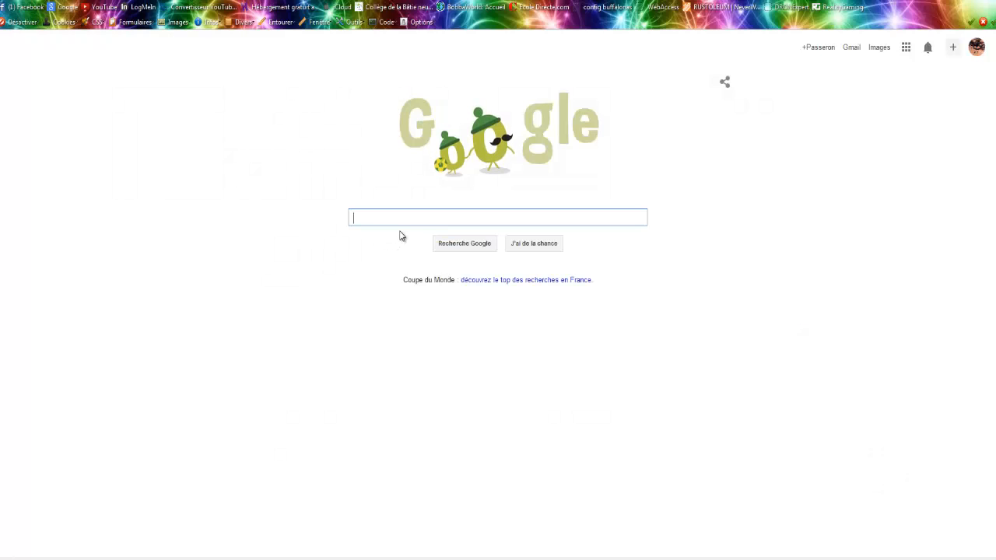
pyautogui.write('one')
pyautogui.press('Return')
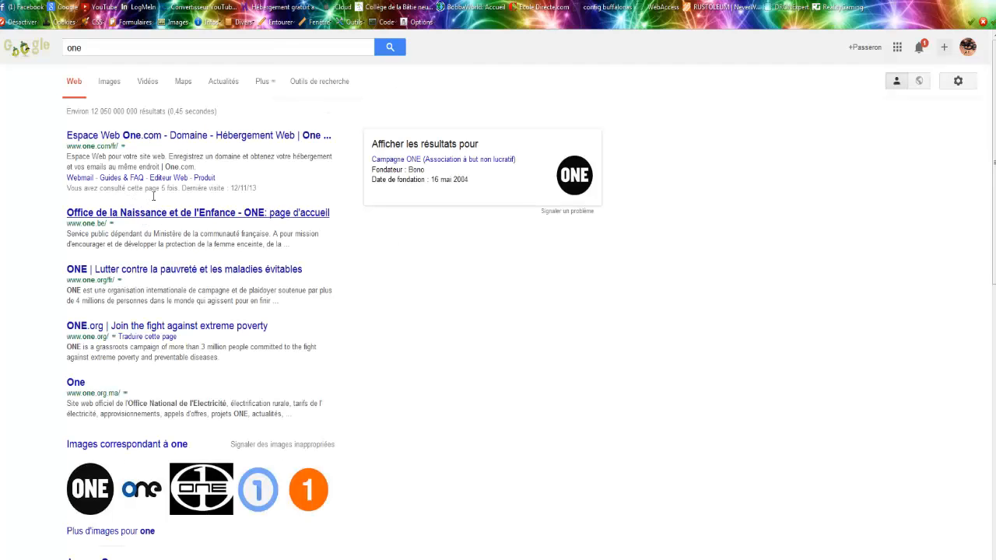
pyautogui.click(189, 139)
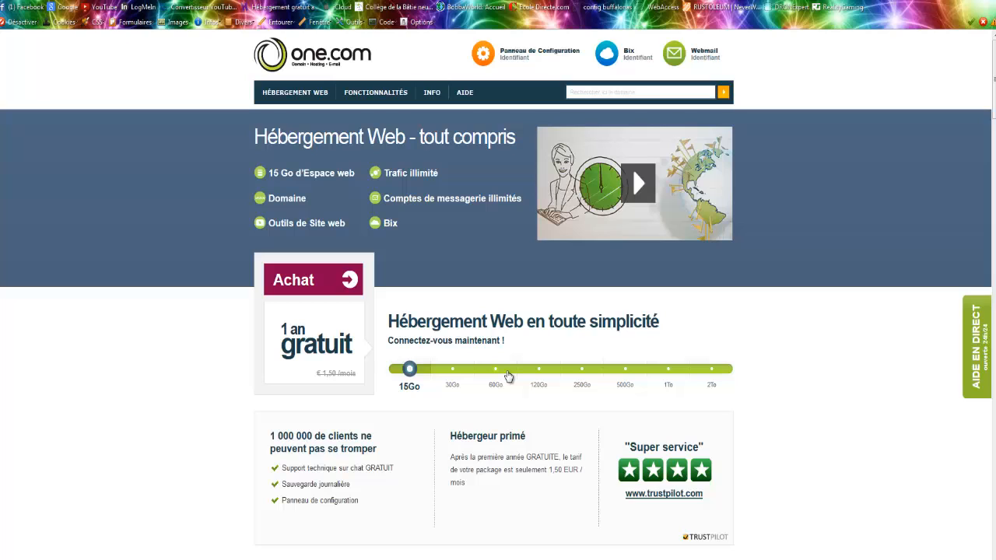
# Review the One.com hosting offer and start the purchase of the package with one free year.
pyautogui.scroll(-4, 502, 379)
pyautogui.scroll(3, 500, 374)
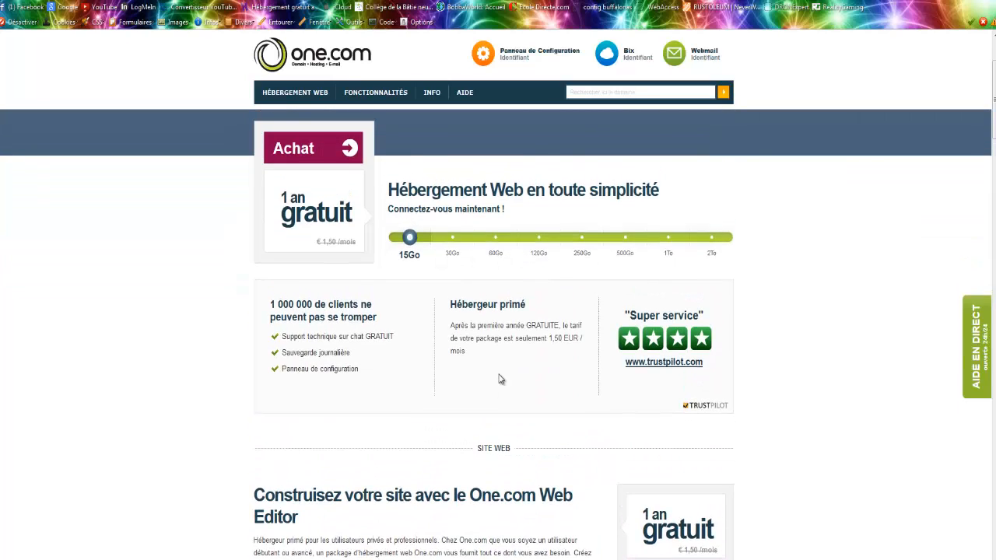
pyautogui.scroll(2, 500, 379)
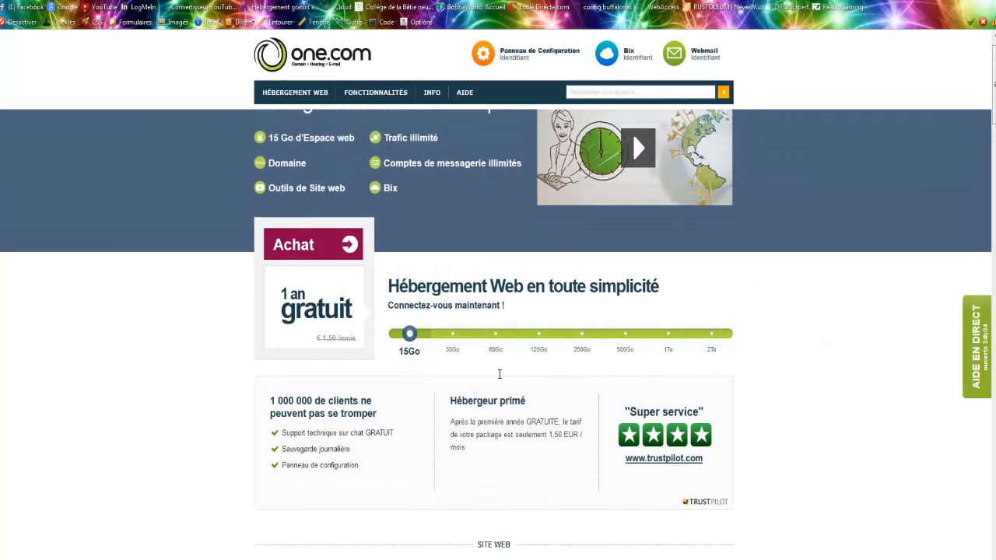
pyautogui.scroll(-10, 499, 378)
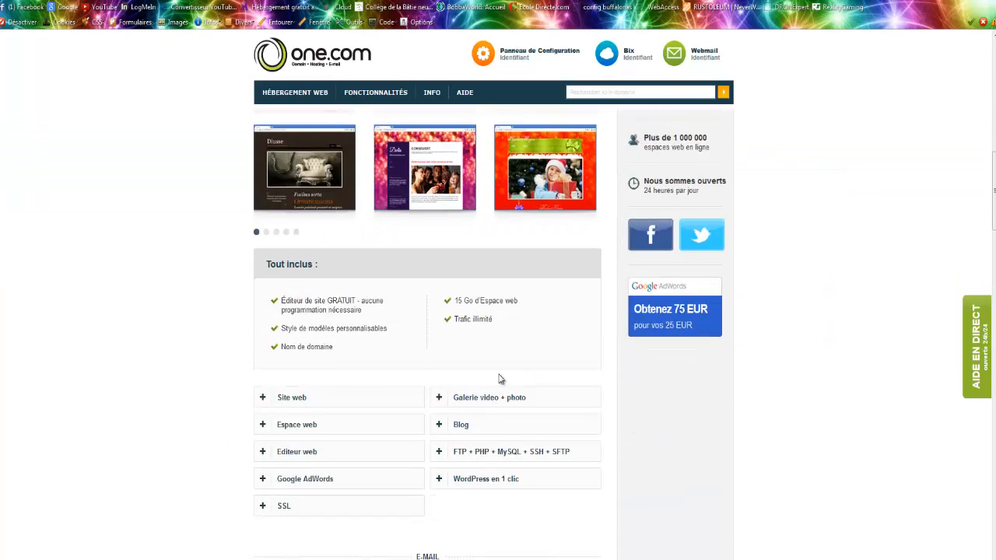
pyautogui.scroll(5, 499, 379)
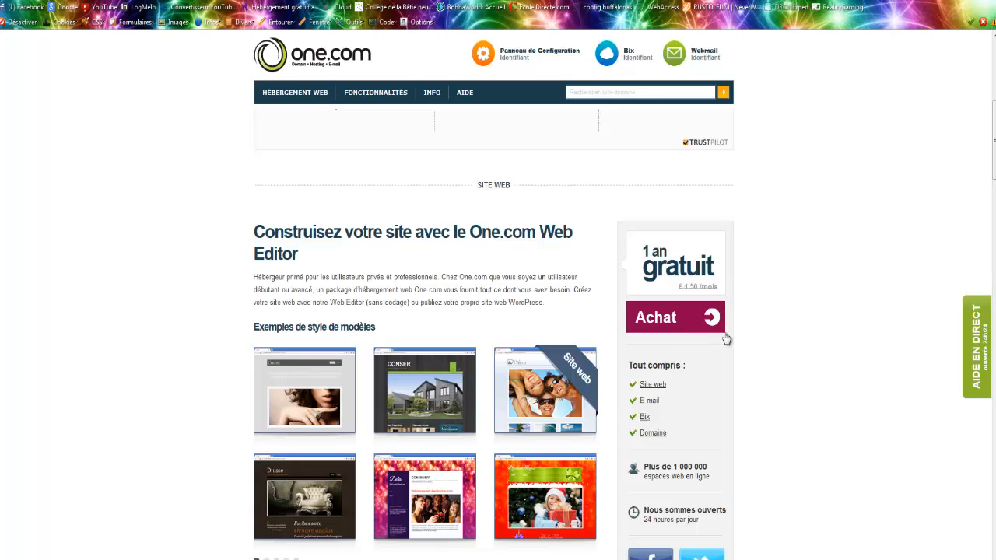
pyautogui.click(693, 315)
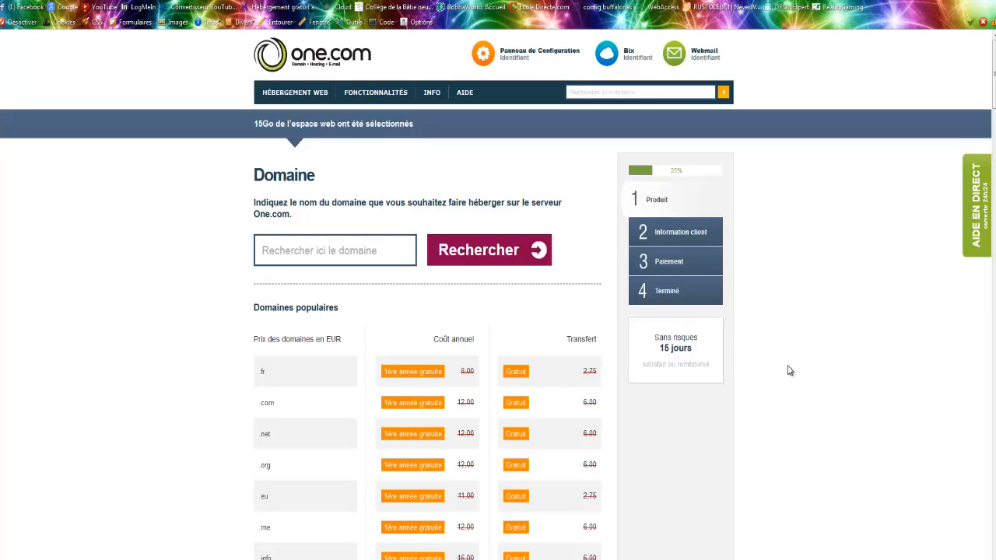
# Look up the domain name "tuto" and try to choose tuto.eu for the hosting order.
pyautogui.scroll(-1, 789, 370)
pyautogui.scroll(1, 789, 370)
pyautogui.click(332, 242)
pyautogui.write('tuto')
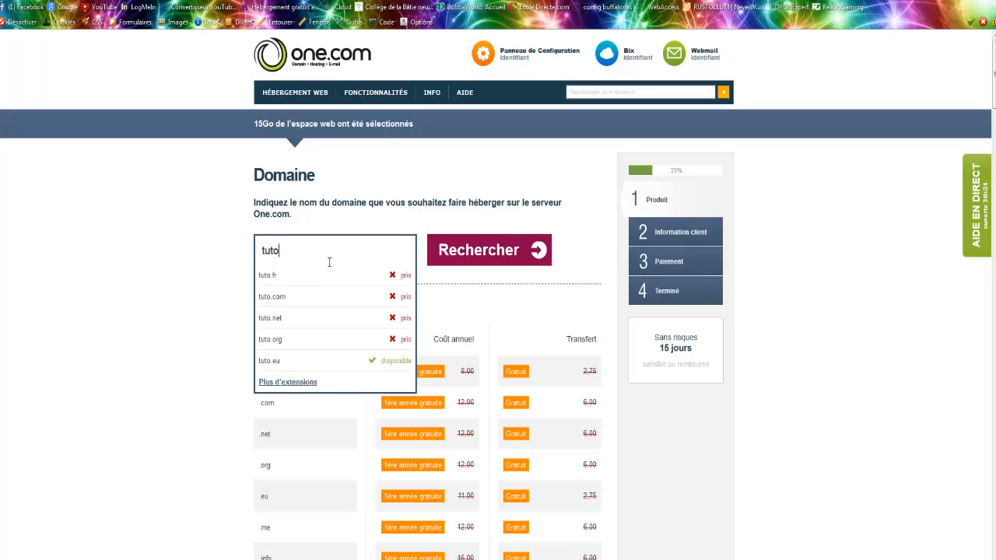
pyautogui.click(277, 361)
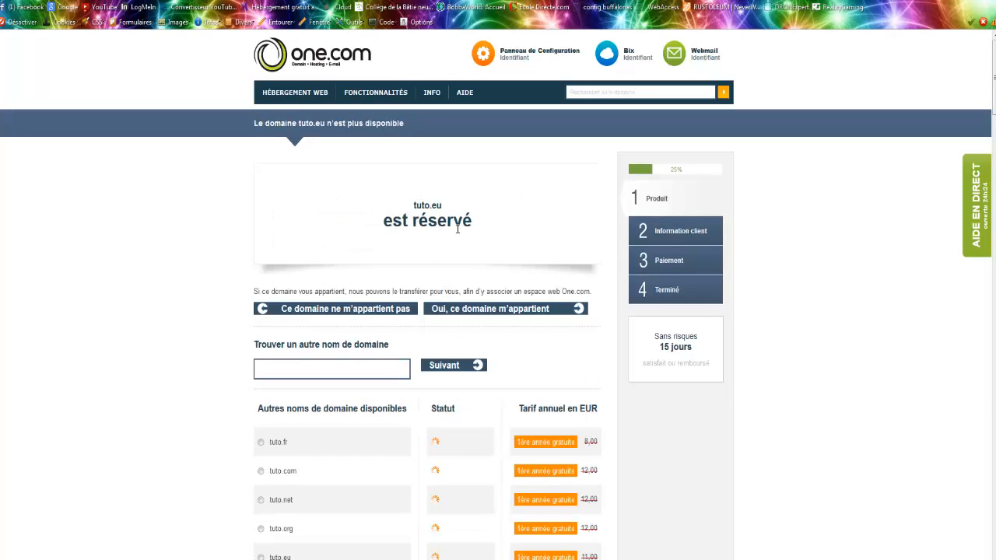
# Examine the status and yearly price of the alternative tuto domain extensions in the list.
pyautogui.scroll(-2, 457, 228)
pyautogui.scroll(-3, 456, 235)
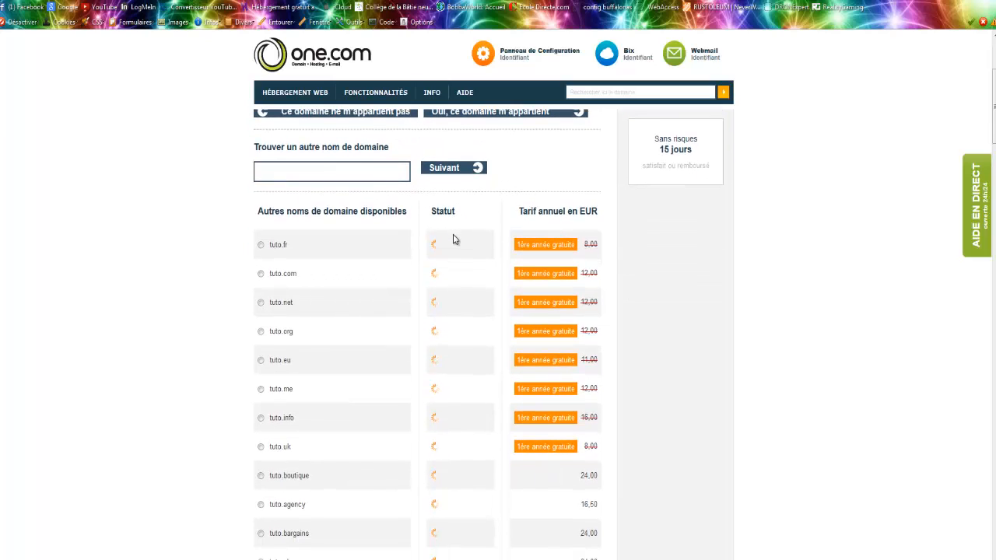
pyautogui.scroll(-3, 456, 245)
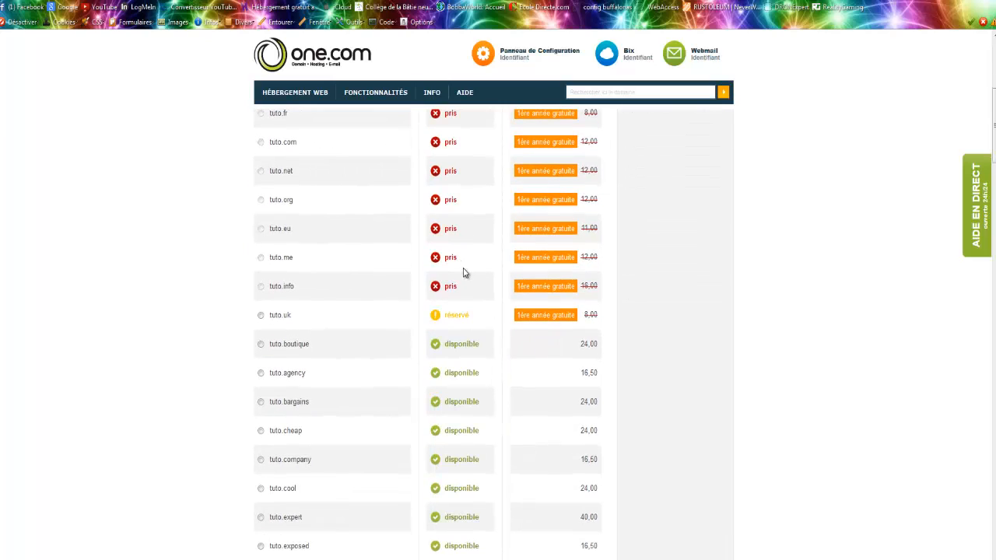
pyautogui.scroll(3, 500, 257)
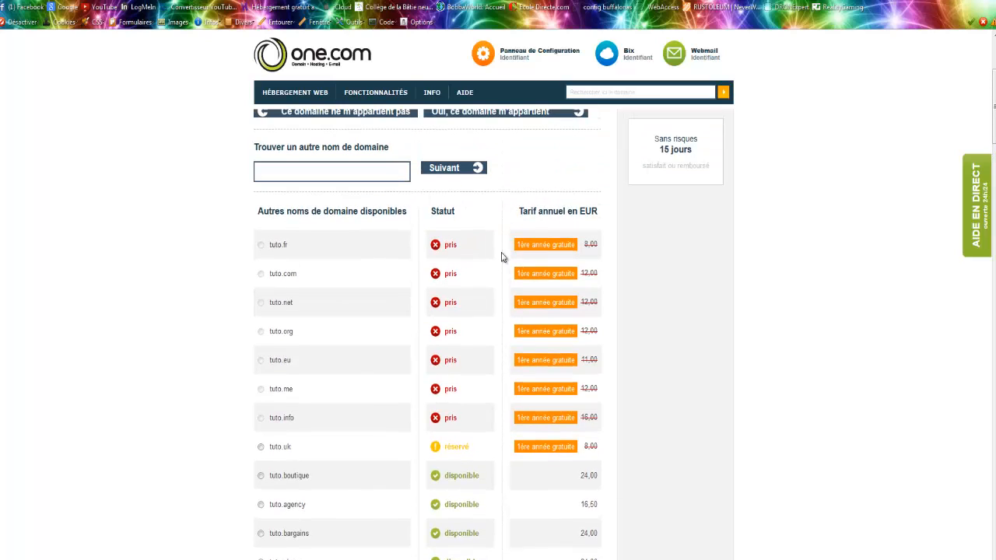
pyautogui.scroll(3, 497, 397)
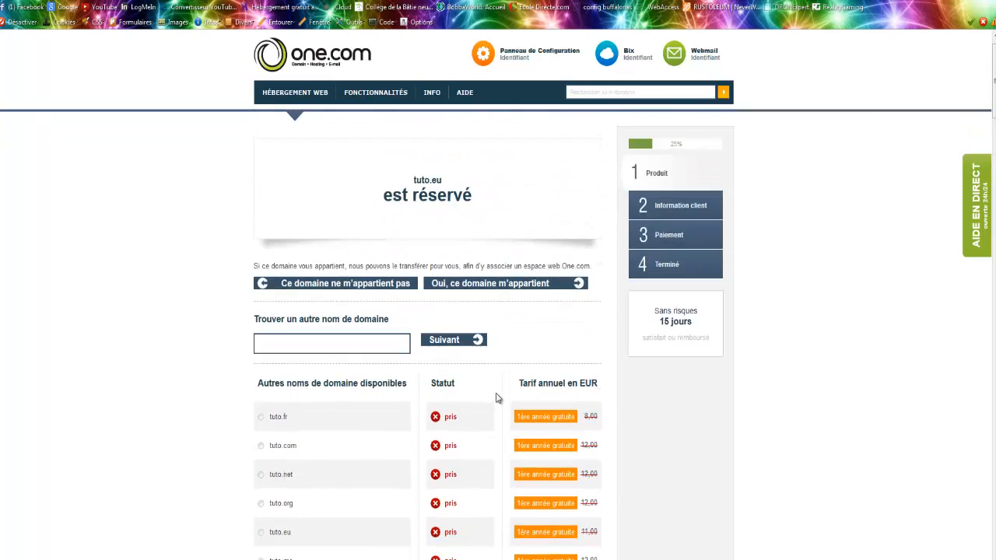
pyautogui.scroll(-8, 498, 397)
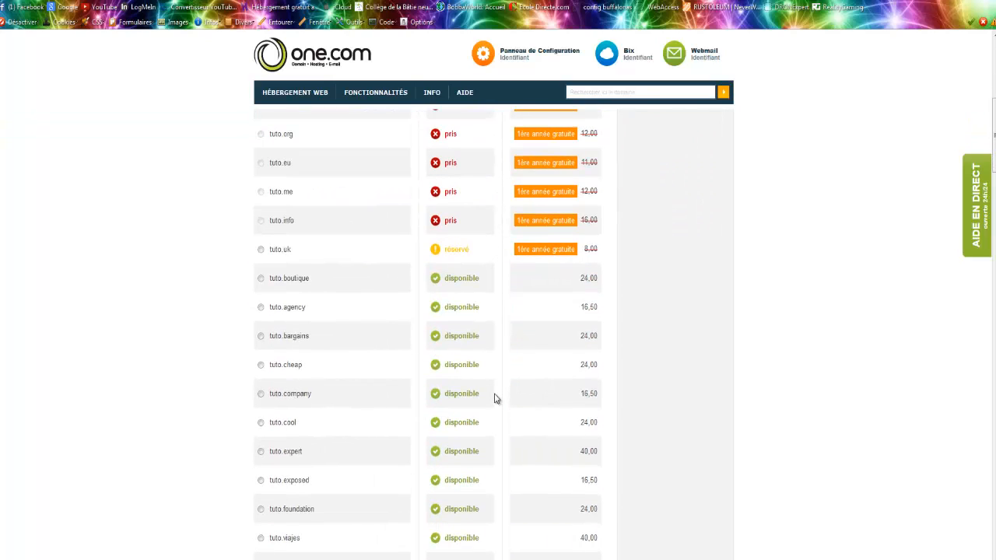
pyautogui.scroll(7, 493, 396)
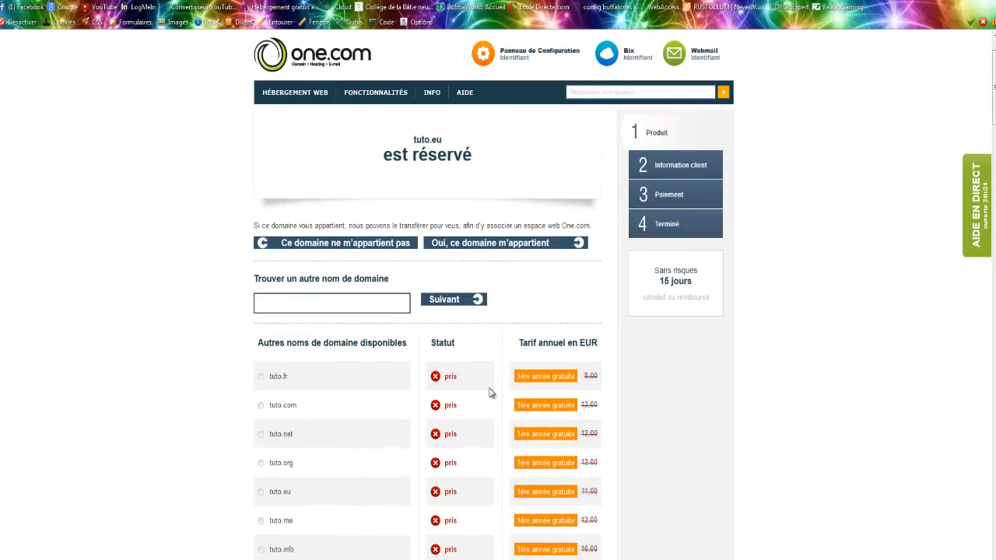
# Look up the domain name "rfgdrfgdfr" instead and choose rfgdrfgdfr.fr for the order.
pyautogui.click(328, 303)
pyautogui.write('rfgdrfgdfr')
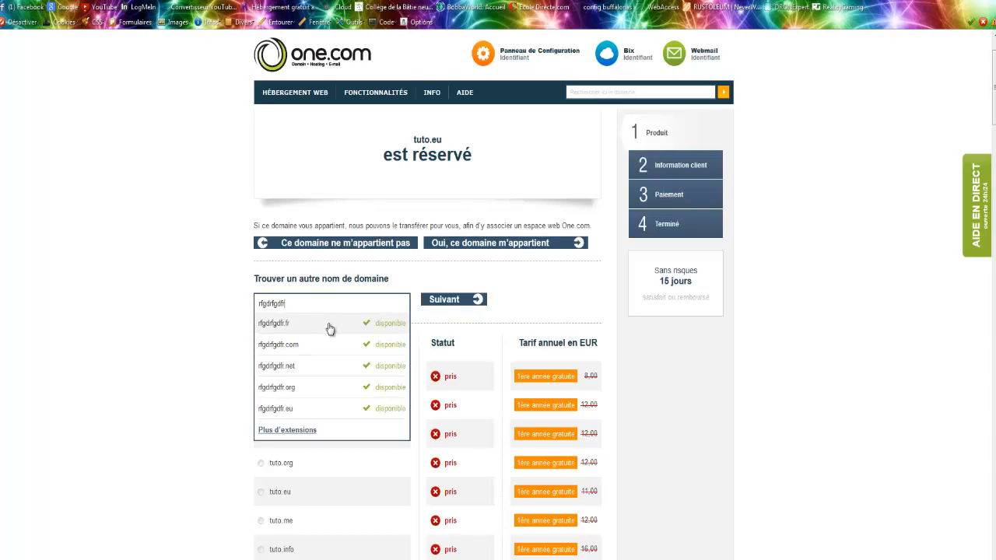
pyautogui.click(330, 328)
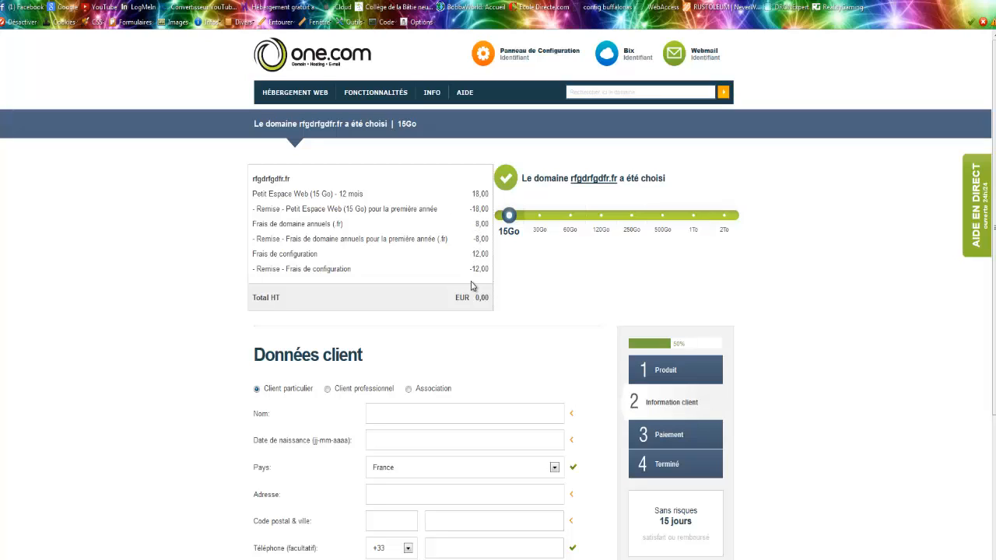
# Inspect the order's total excluding tax and the fields of the Données client form.
pyautogui.moveTo(476, 297); pyautogui.dragTo(489, 298)
pyautogui.click(513, 333)
pyautogui.scroll(-3, 488, 366)
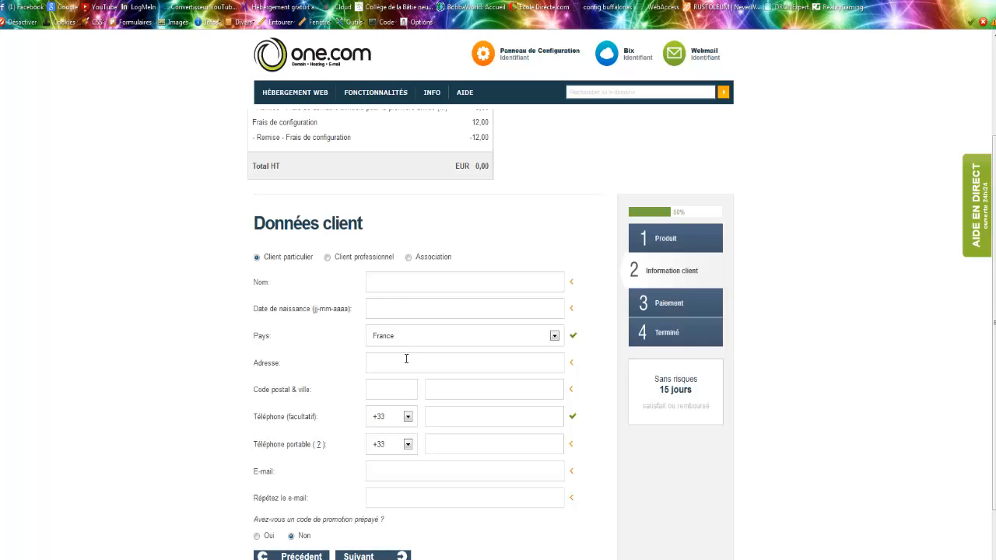
pyautogui.scroll(-1, 405, 370)
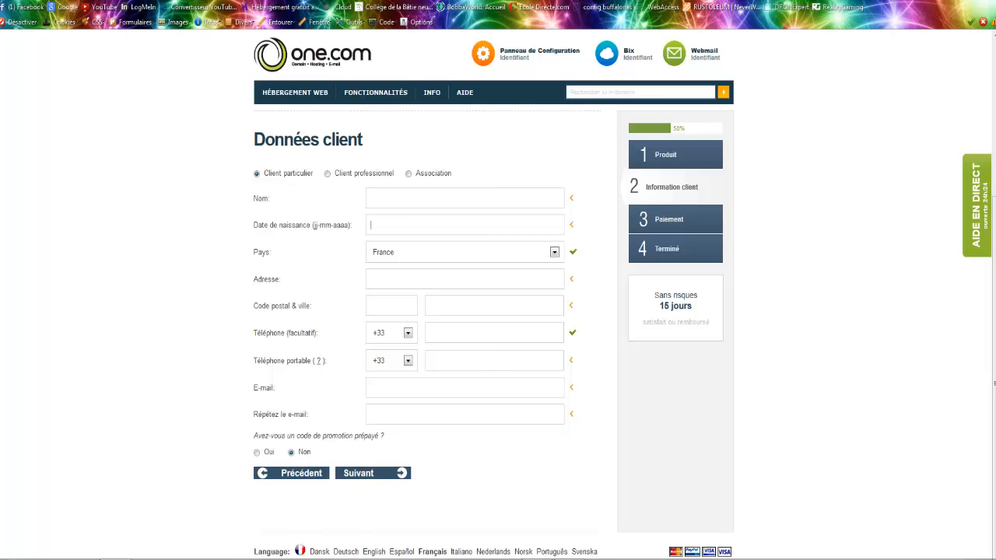
# Return to openElement, view the project's Mise en ligne publishing options and cancel without publishing.
pyautogui.moveTo(538, 556)
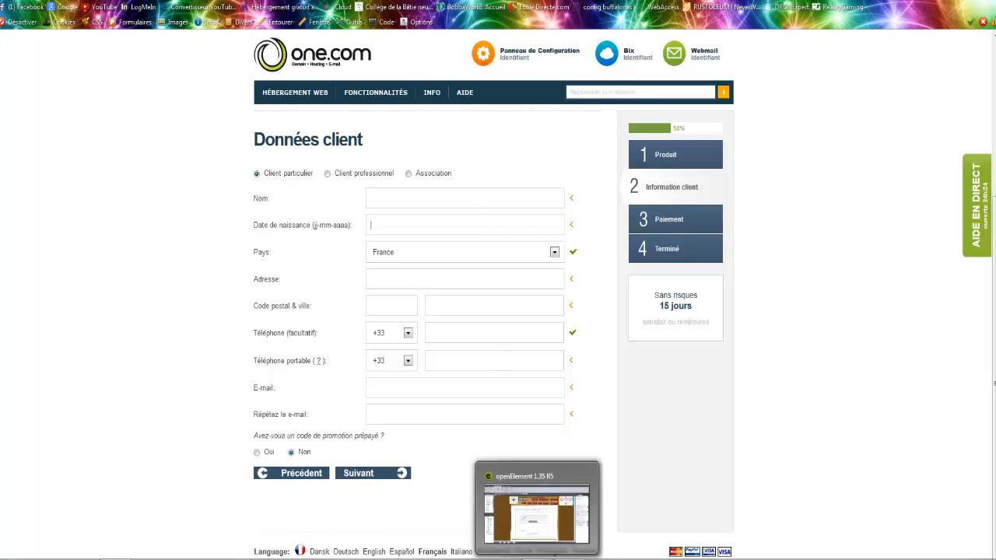
pyautogui.click(549, 534)
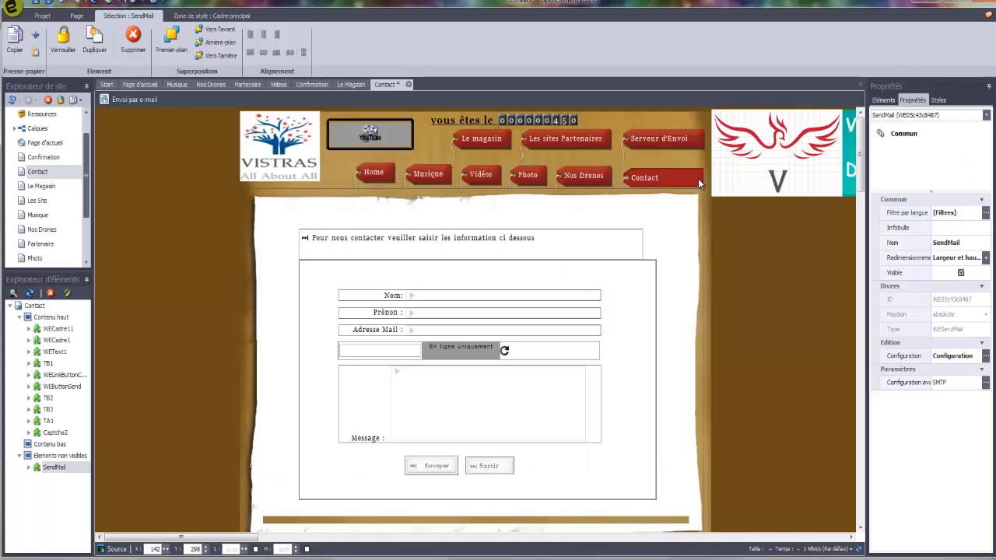
pyautogui.click(43, 16)
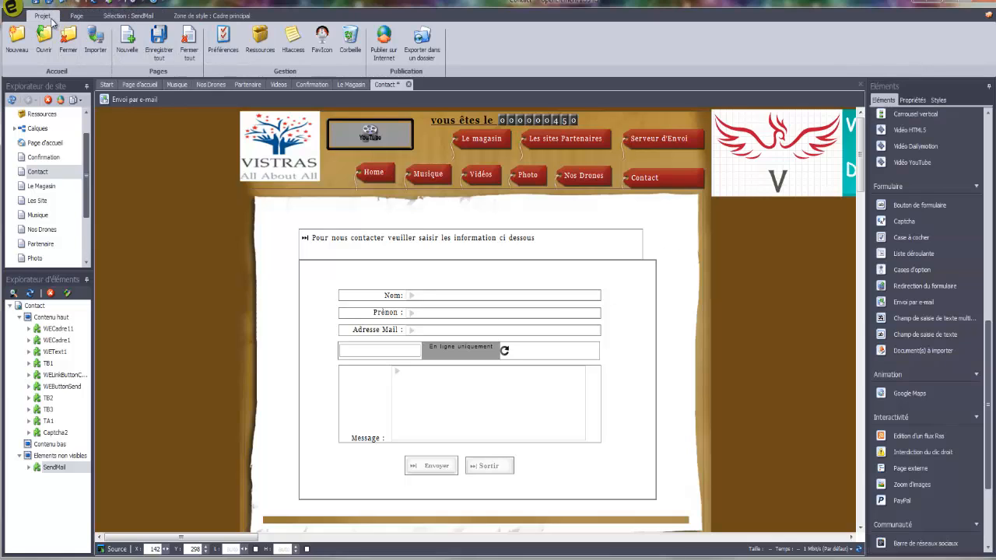
pyautogui.click(385, 45)
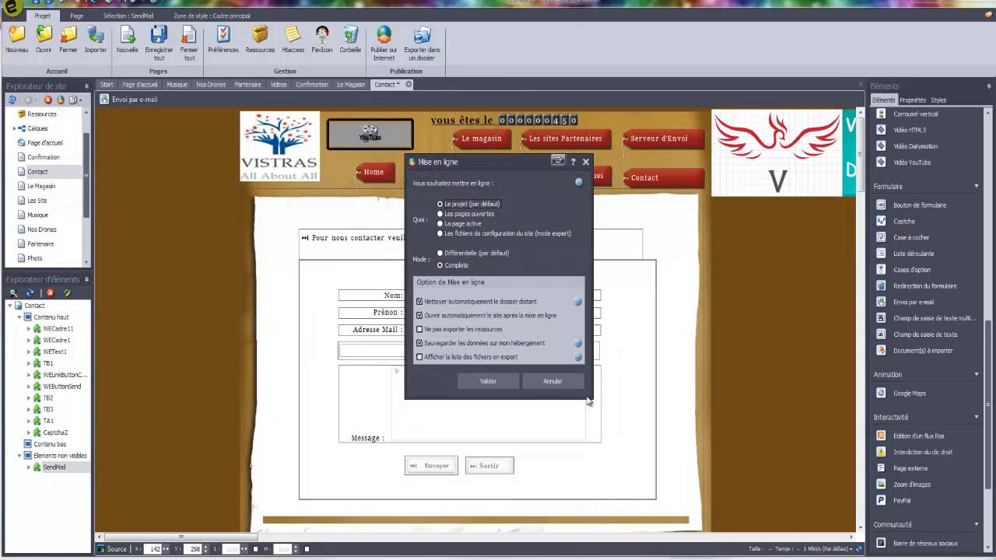
pyautogui.click(568, 381)
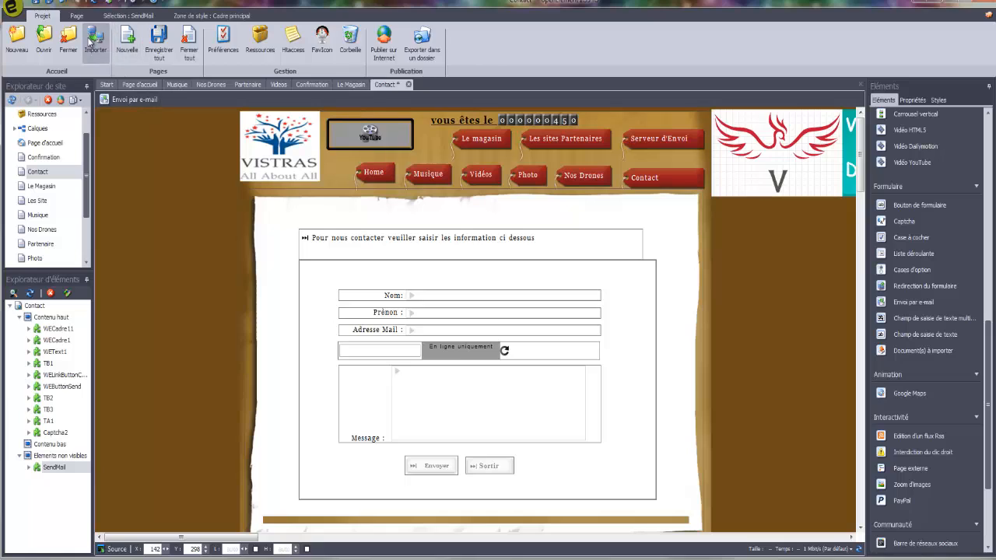
# Open the project preferences for Mise en ligne and show the hosting configuration.
pyautogui.click(76, 16)
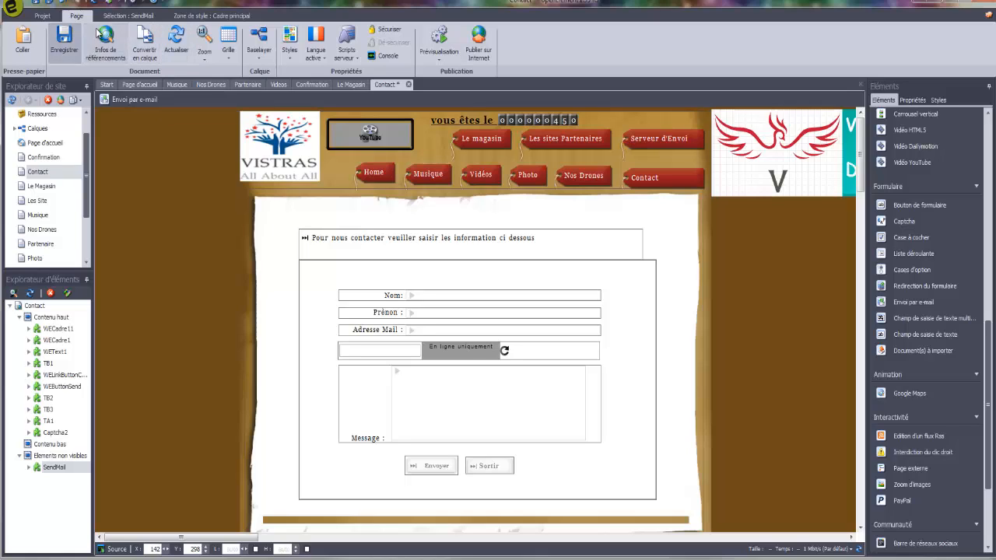
pyautogui.click(41, 15)
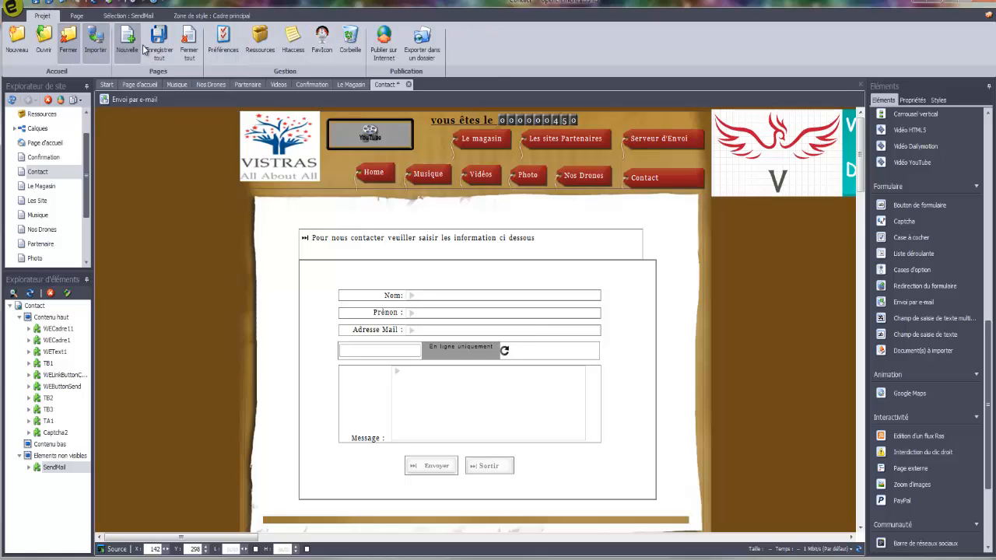
pyautogui.click(224, 40)
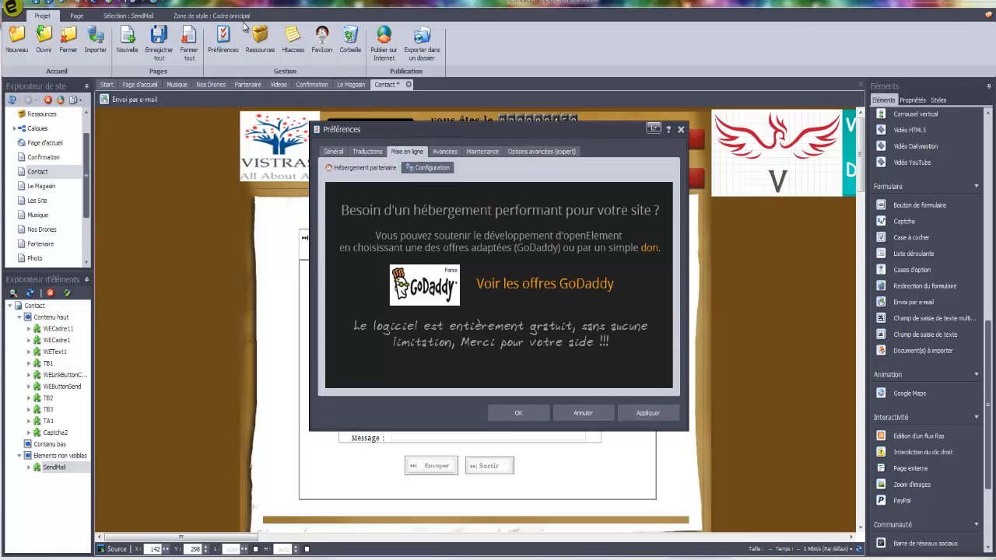
pyautogui.click(409, 169)
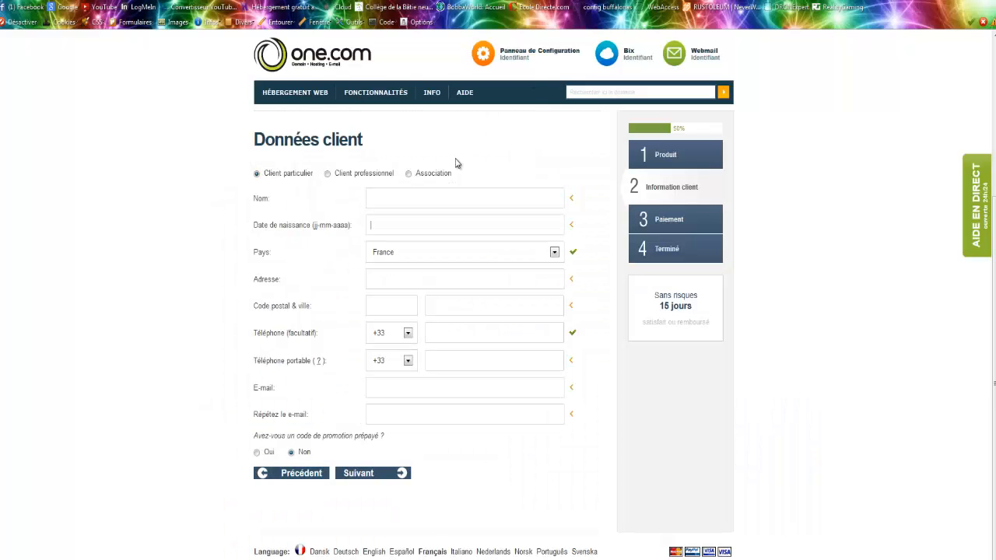
# Highlight the chosen domain rfgdrfgdfr.fr in the One.com order summary and return to openElement's hosting configuration.
pyautogui.scroll(3, 564, 213)
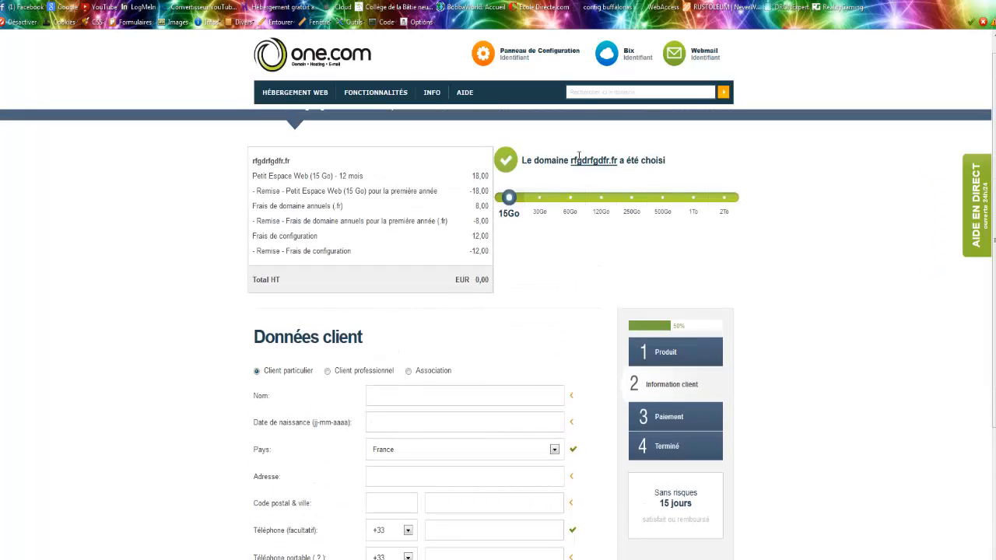
pyautogui.moveTo(587, 158); pyautogui.dragTo(618, 164)
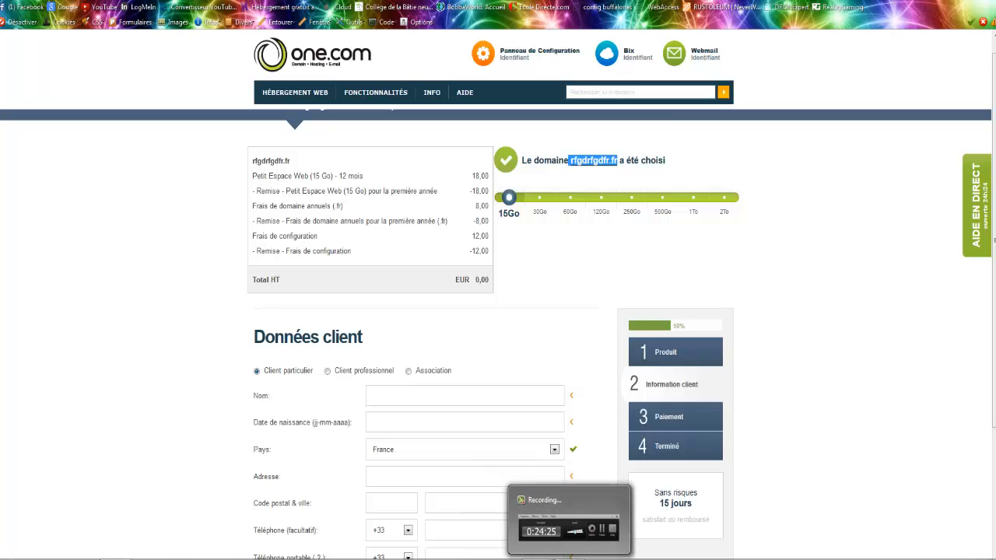
pyautogui.click(528, 527)
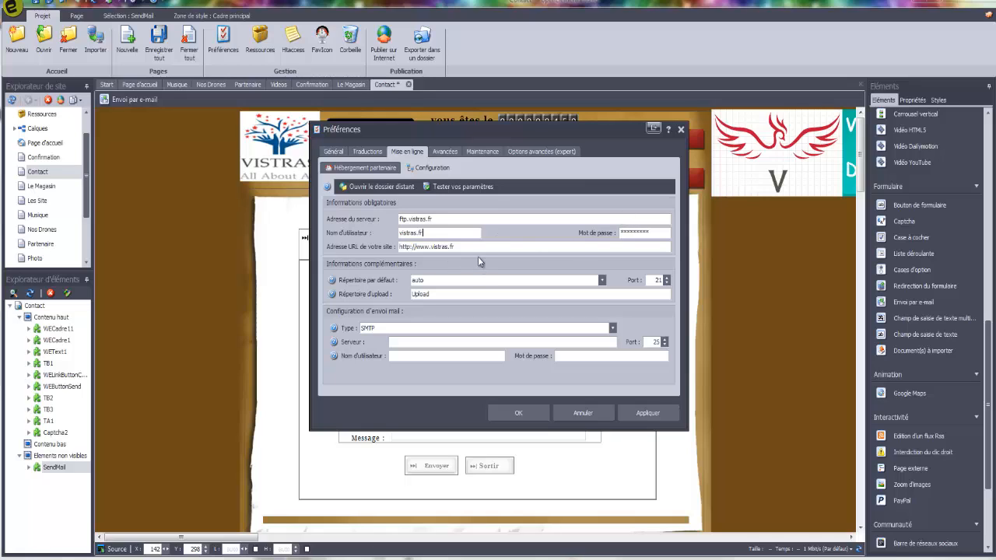
# Review the site's URL address, test the hosting parameters over FTP, and close the verification results and the preferences.
pyautogui.moveTo(424, 249); pyautogui.dragTo(391, 259)
pyautogui.click(486, 245)
pyautogui.click(463, 186)
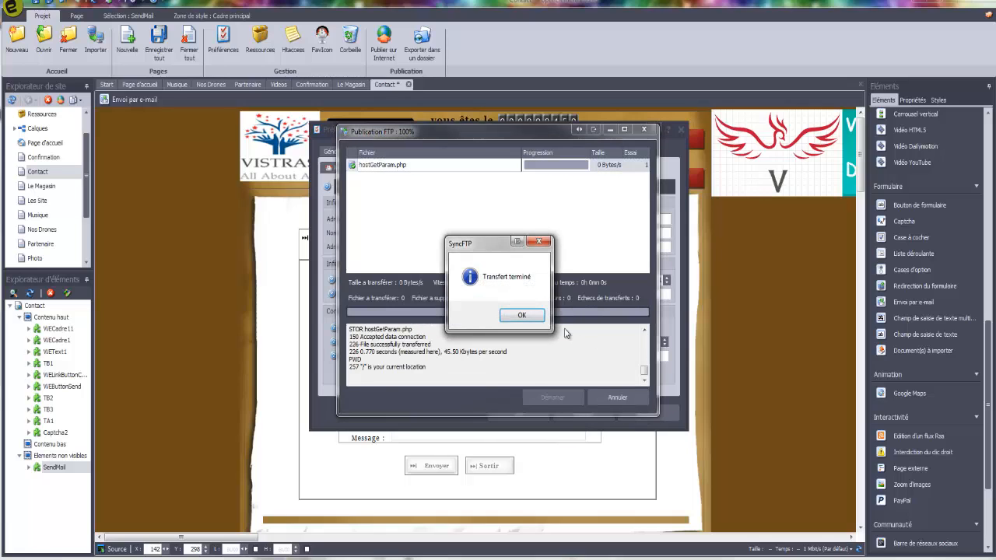
pyautogui.click(520, 315)
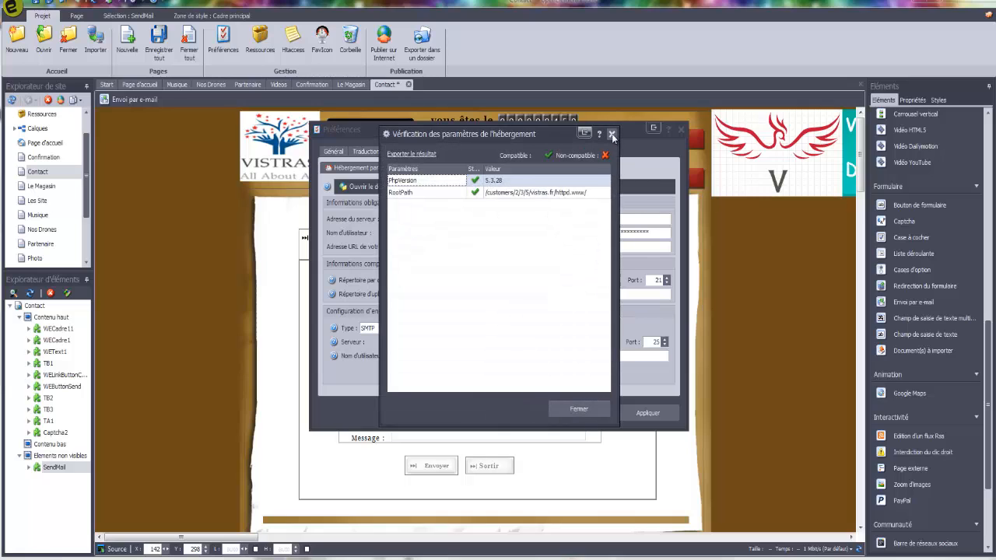
pyautogui.click(611, 134)
pyautogui.click(681, 130)
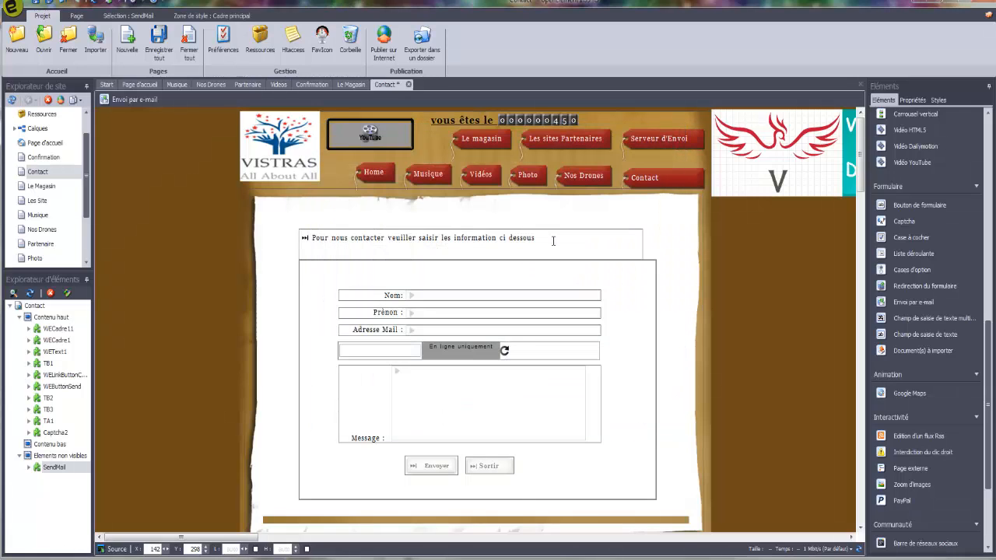
# Exit openElement without saving the modifications to the Contact page.
pyautogui.click(985, 6)
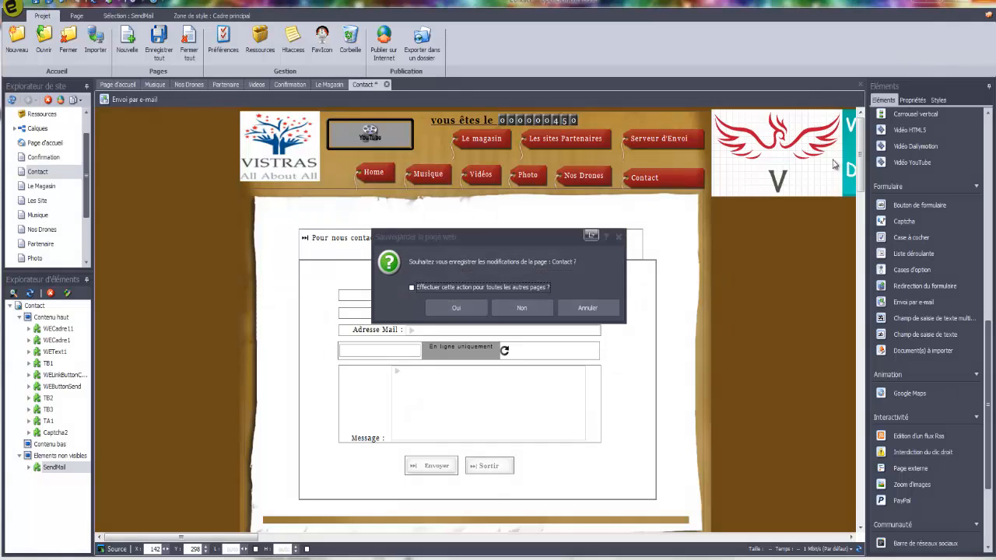
pyautogui.click(522, 310)
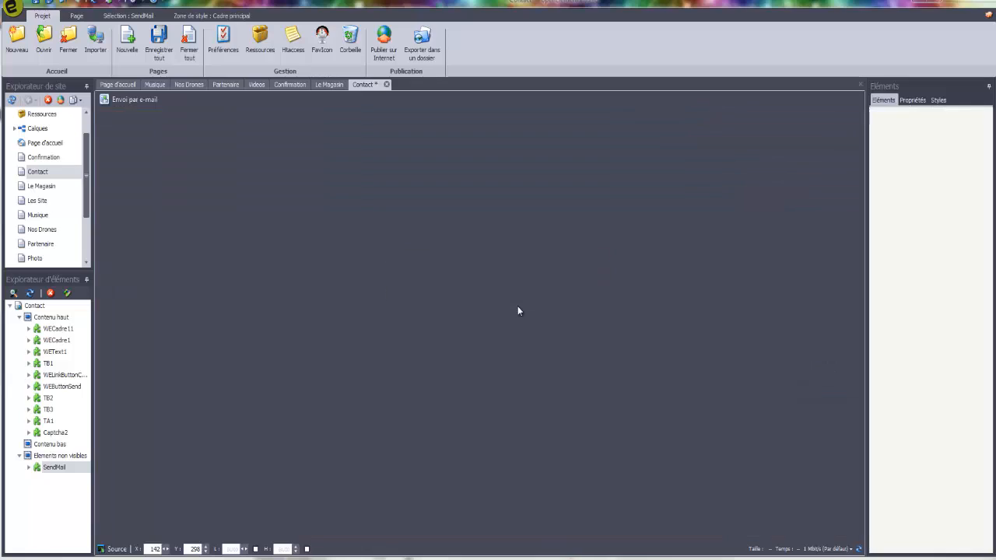